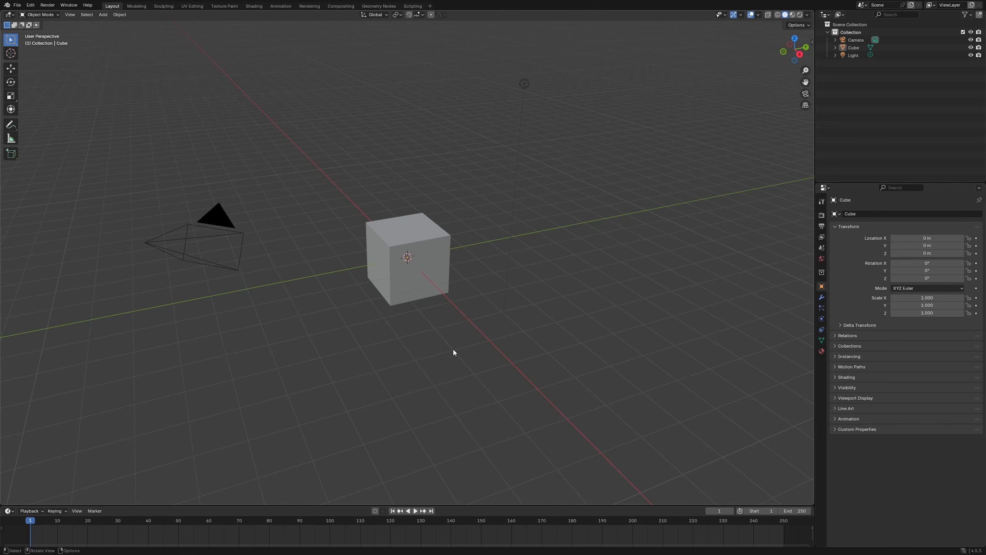
key("a")
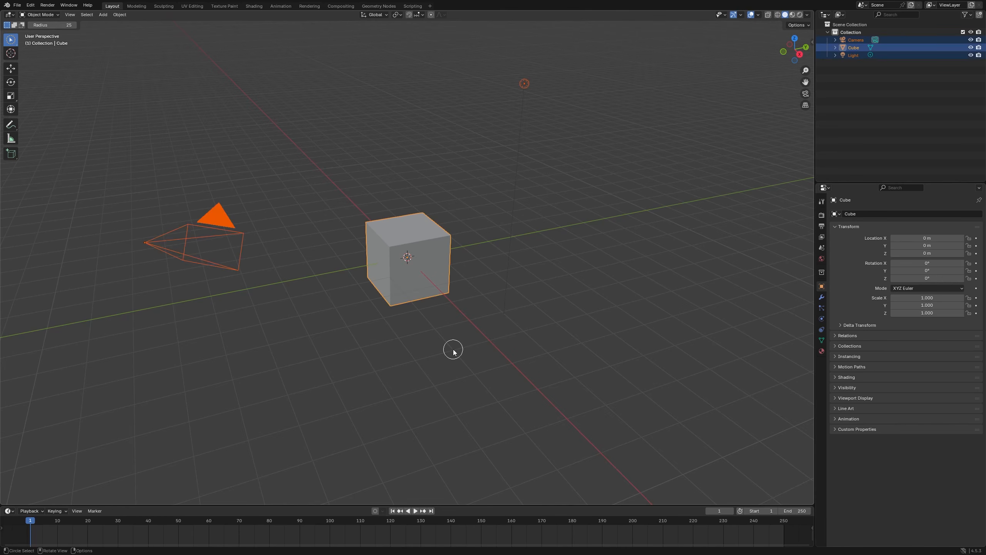
key("s")
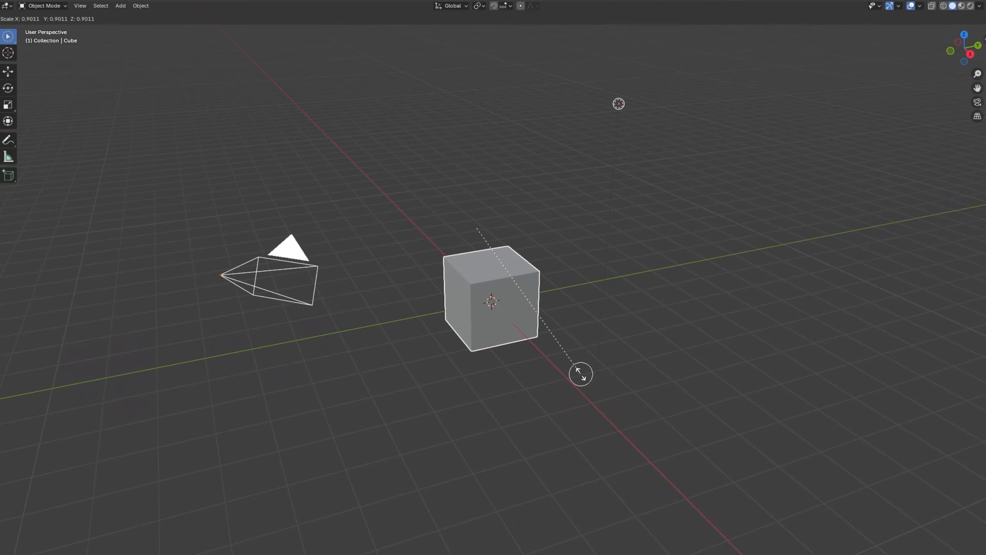
left_click(581, 374)
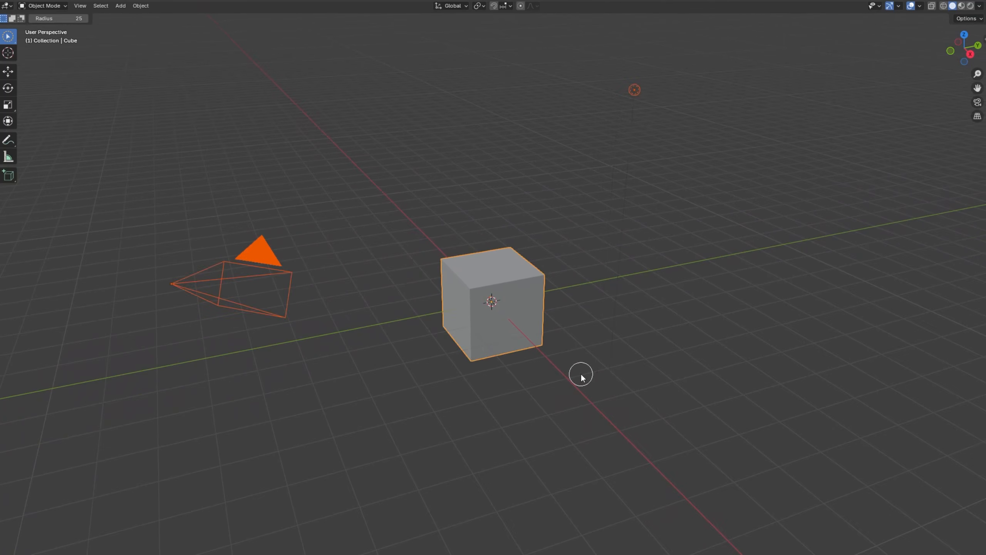
right_click(601, 401)
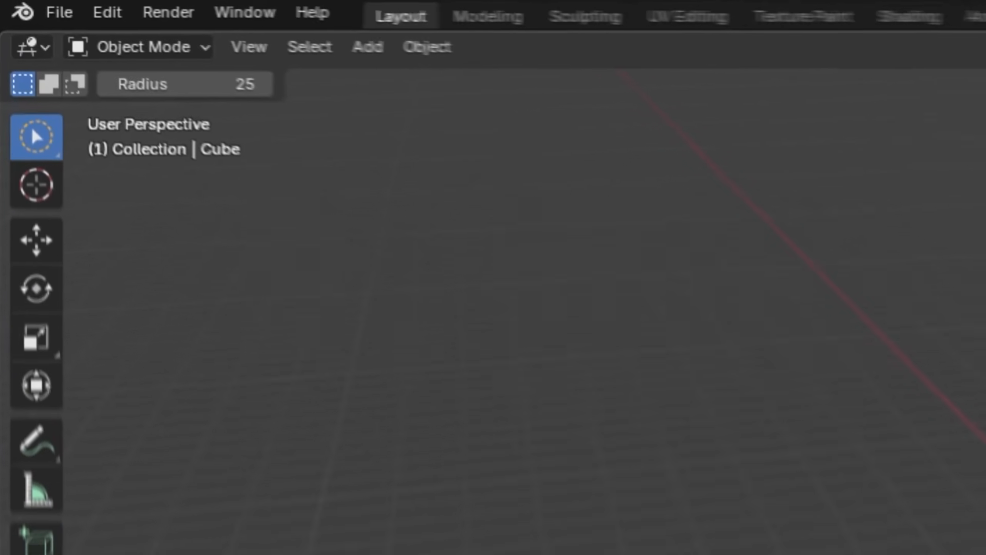
Cycle through the selection tool variants and leave the Tweak selection tool active.
key("w")
key("w")
key("w")
key("w")
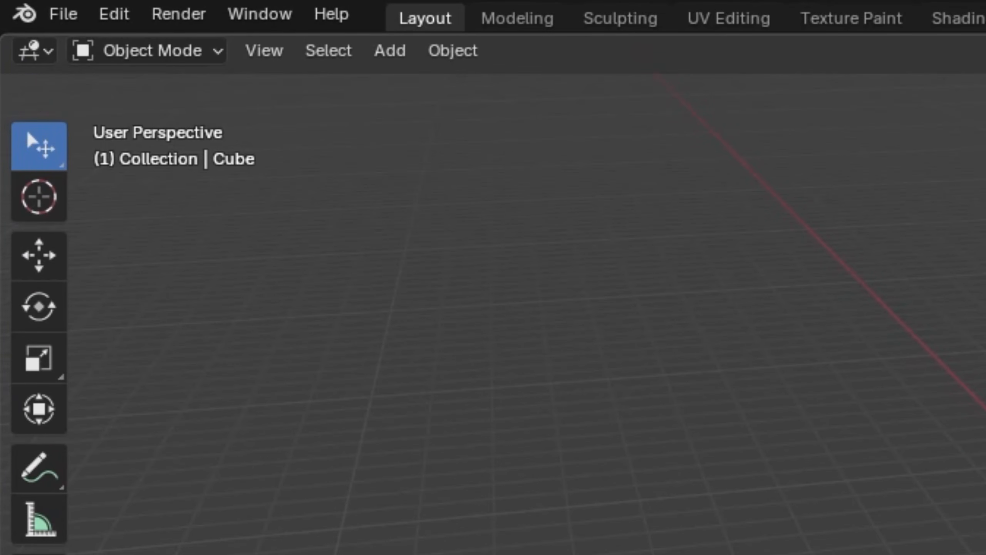
key("w")
key("w")
key("w")
key("w")
key("w")
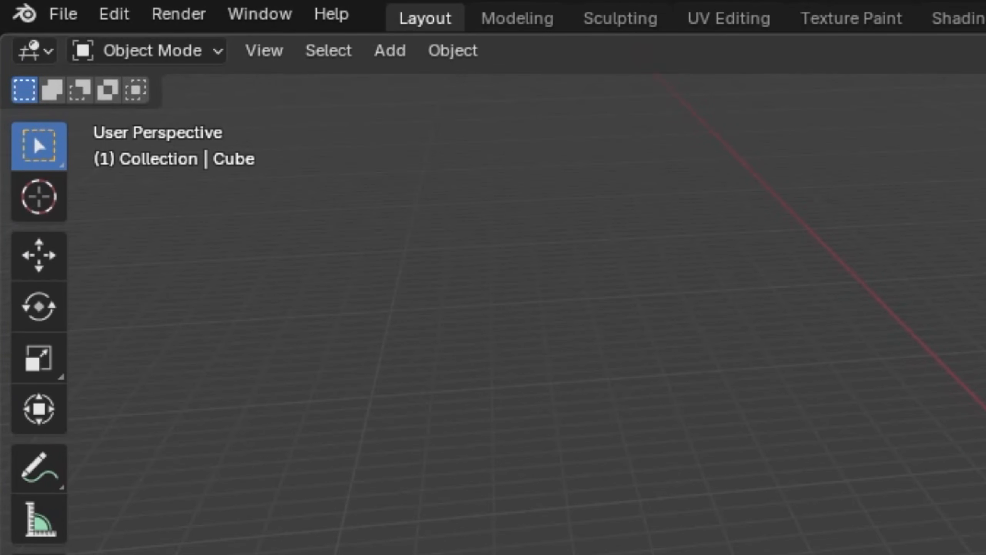
key("w")
key("w")
key("w")
key("w")
key("w")
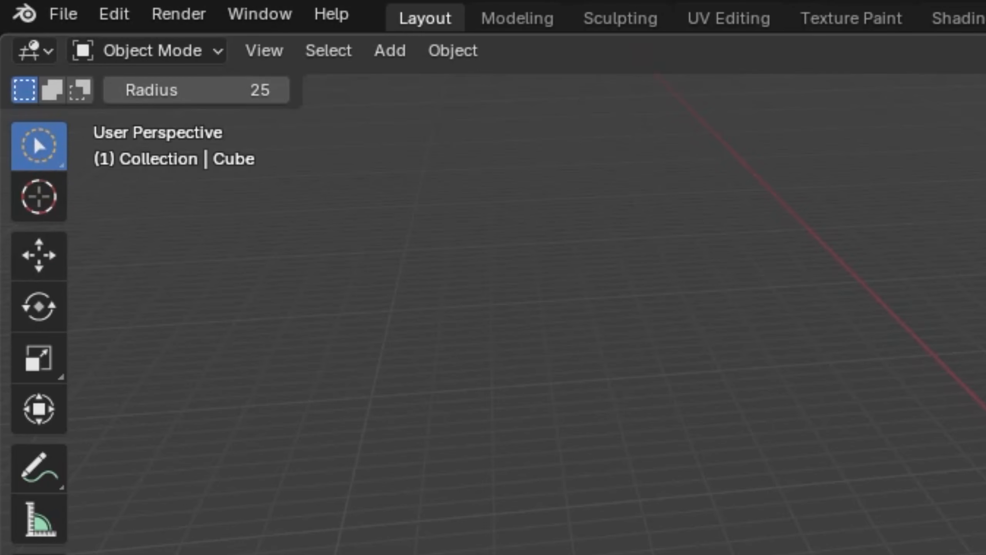
key("w")
key("w")
key("w")
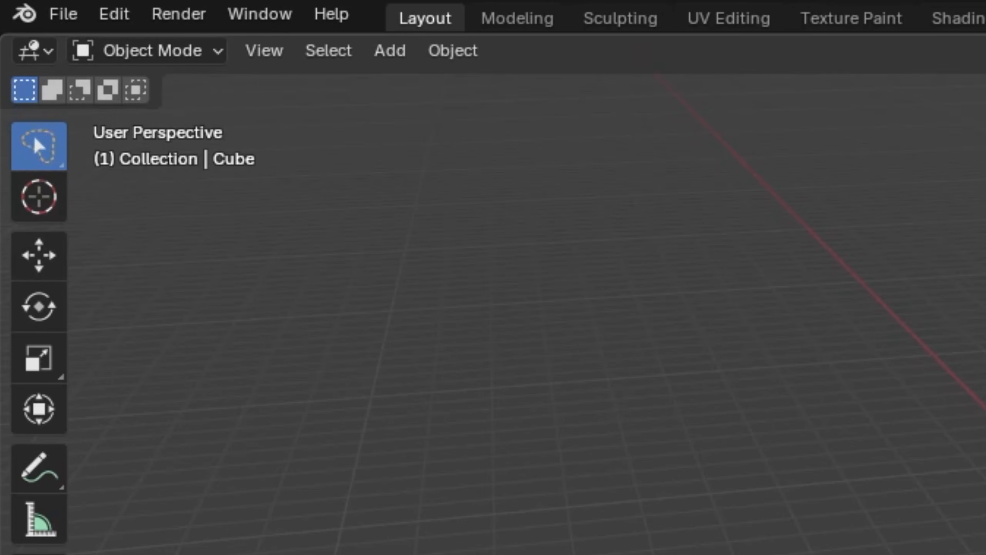
key("w")
key("w")
key("w")
key("w")
key("w")
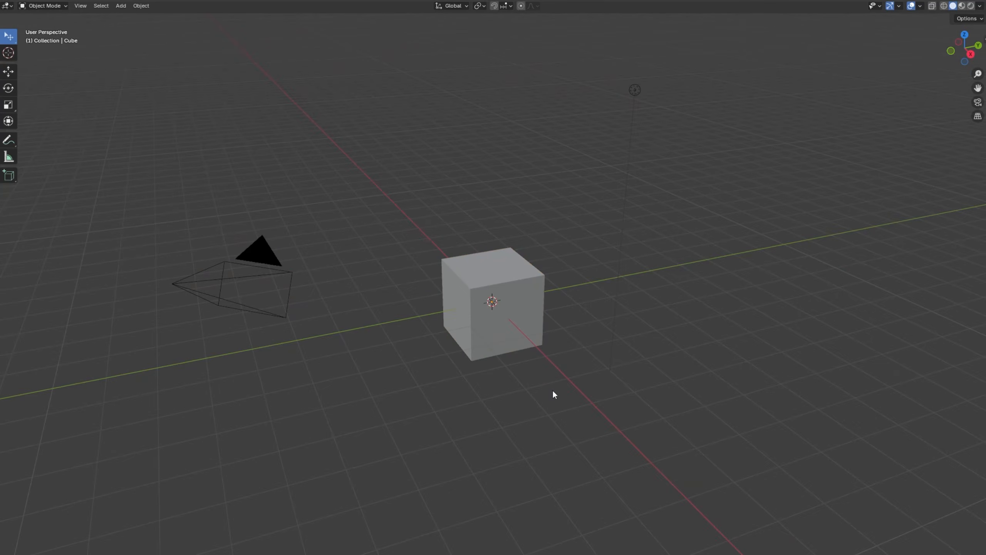
left_click(527, 333)
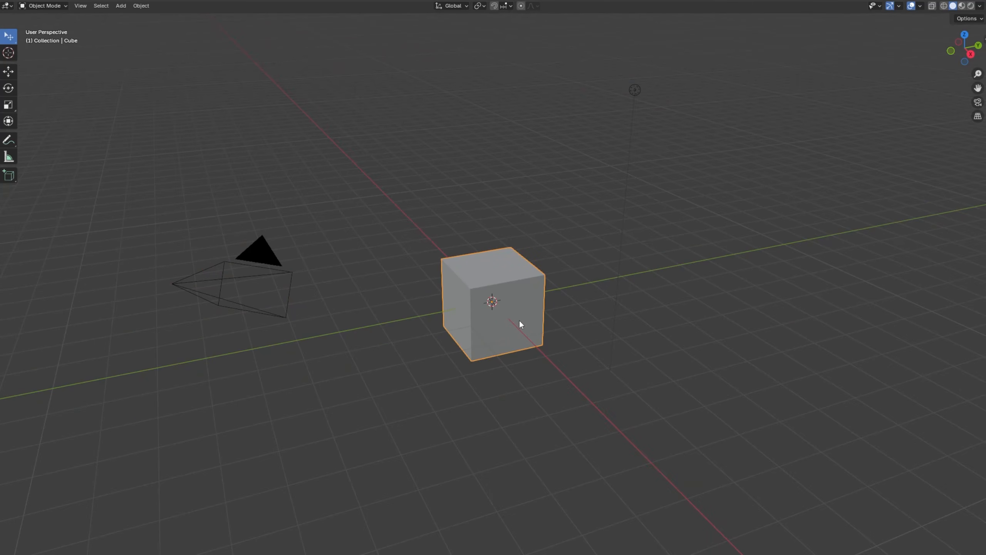
key("s")
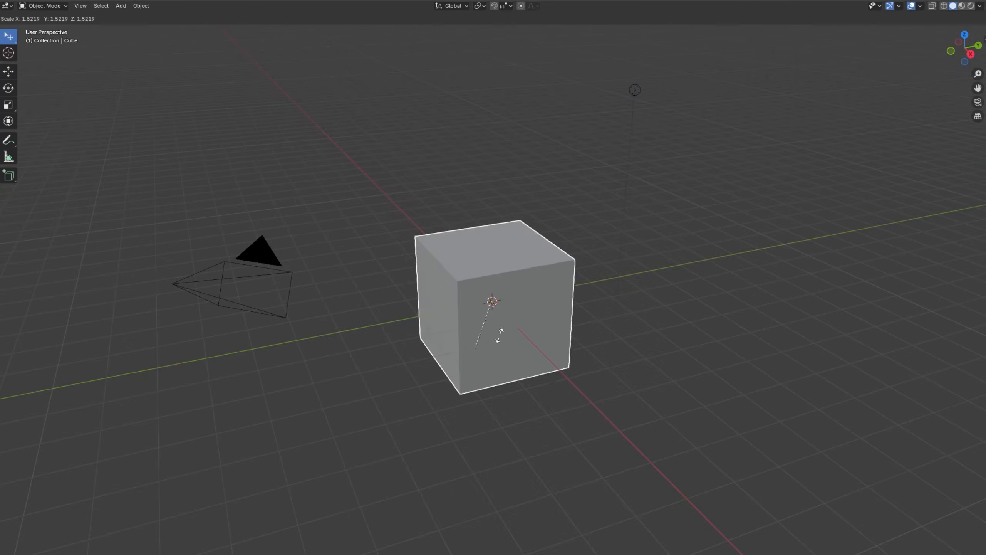
key("Escape")
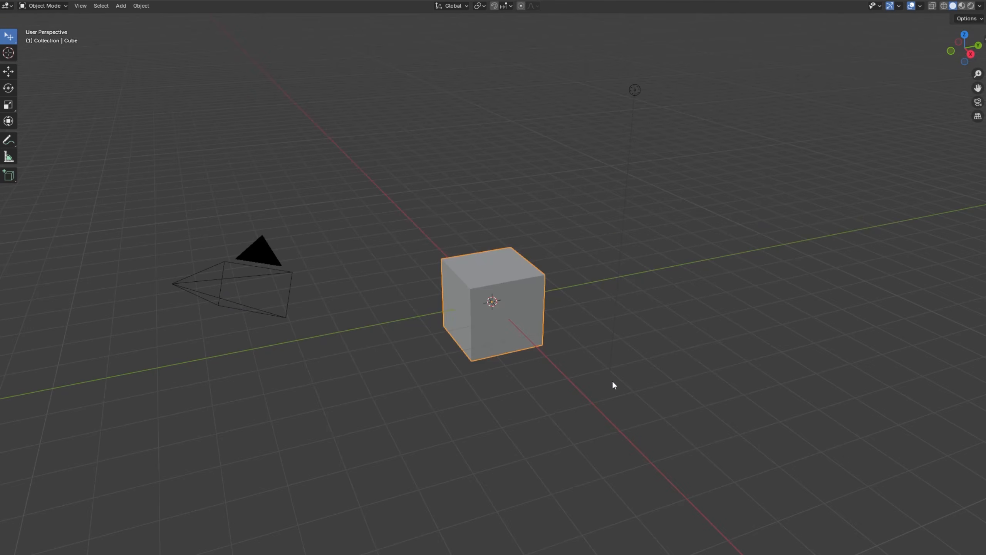
Orbit, pan and zoom around the default cube to examine the scene from several sides.
middle_click_drag(548, 379, 610, 388)
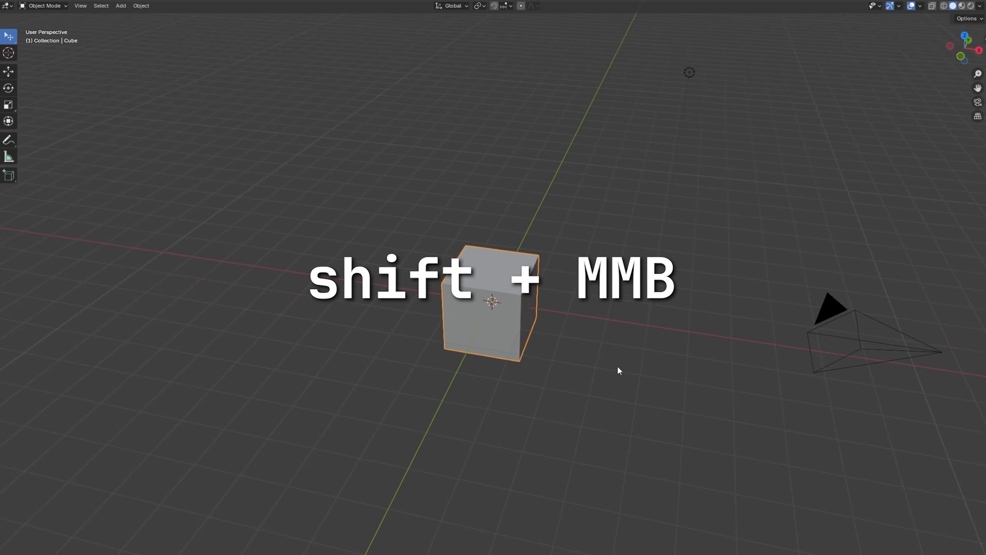
middle_click_drag(618, 368, 661, 453, "shift")
left_click(608, 362)
middle_click_drag(579, 364, 485, 301)
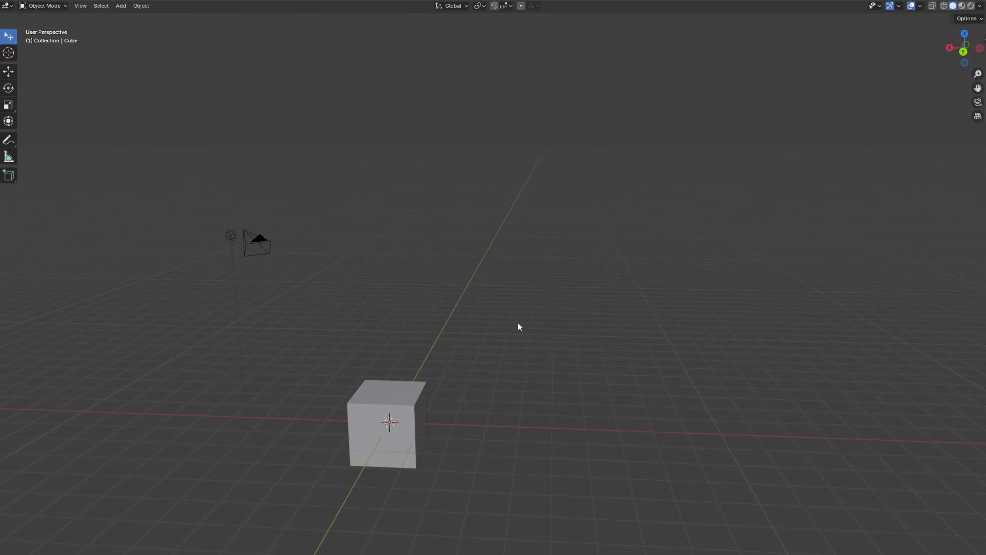
middle_click(372, 408, "alt")
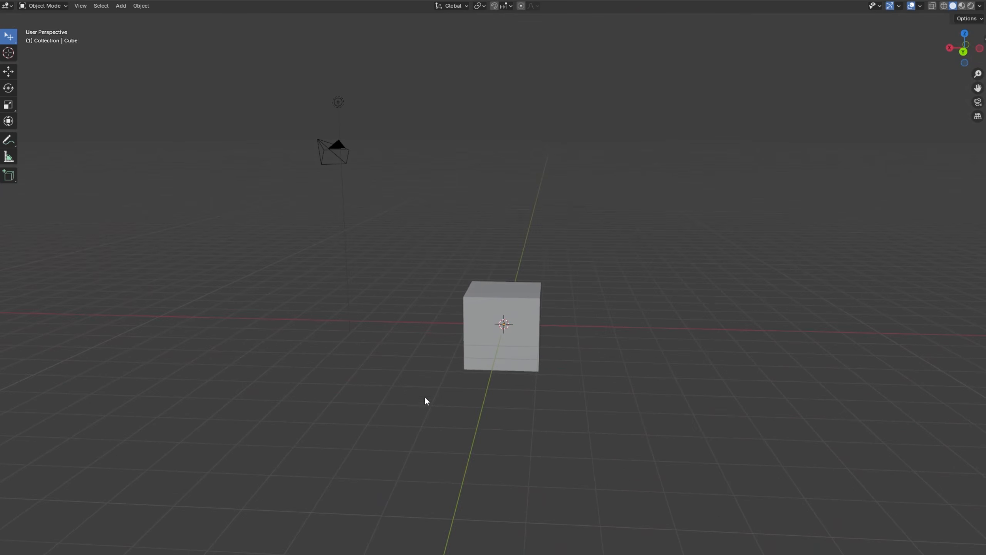
middle_click(520, 358, "alt")
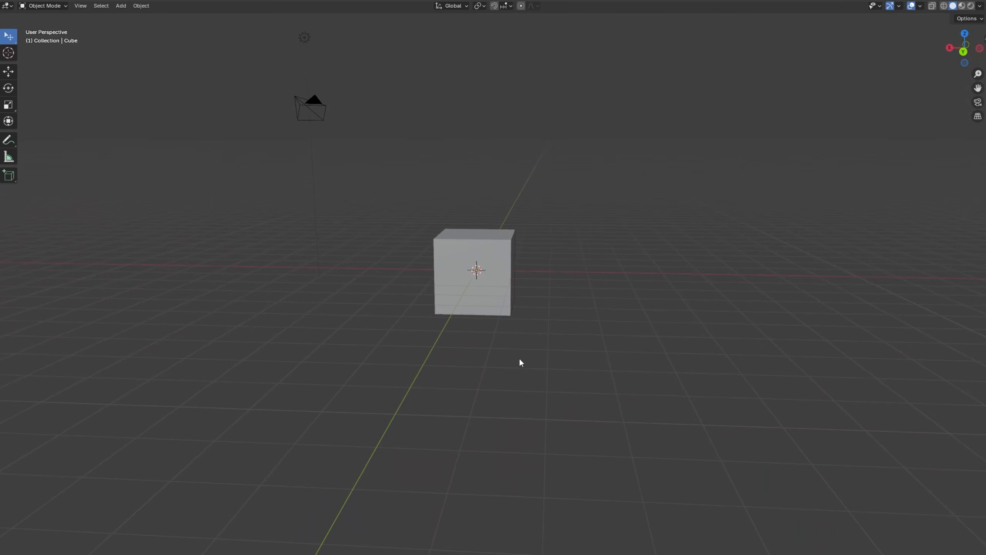
middle_click(440, 313, "alt")
middle_click(488, 232, "alt")
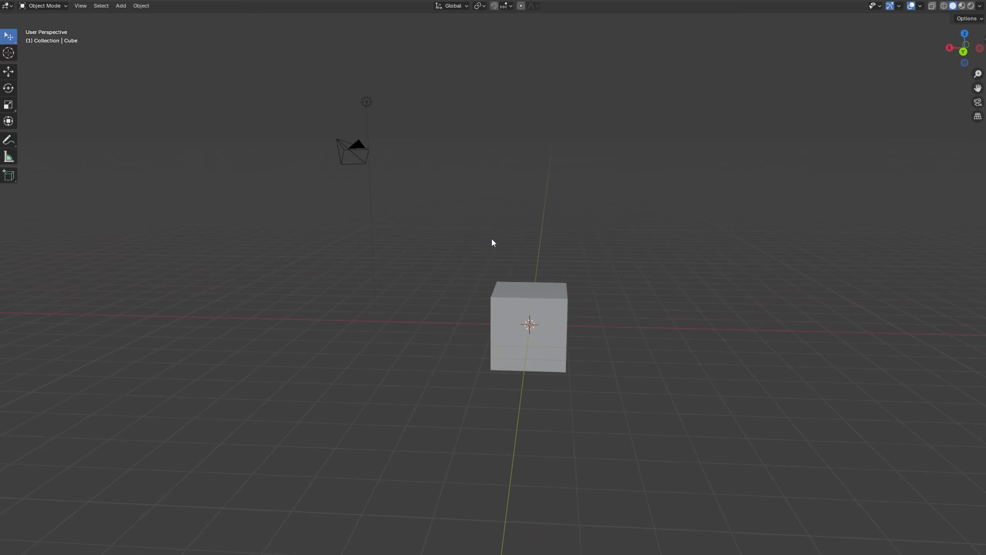
middle_click_drag(563, 292, 463, 322)
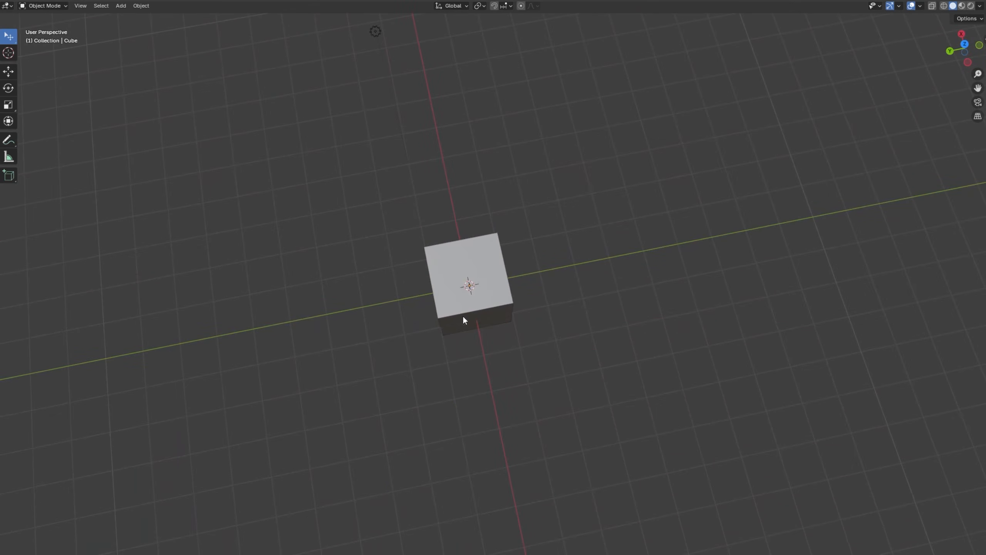
middle_click_drag(470, 287, 647, 251)
scroll(647, 252, "down", 2)
left_click(507, 327)
middle_click_drag(508, 327, 849, 308)
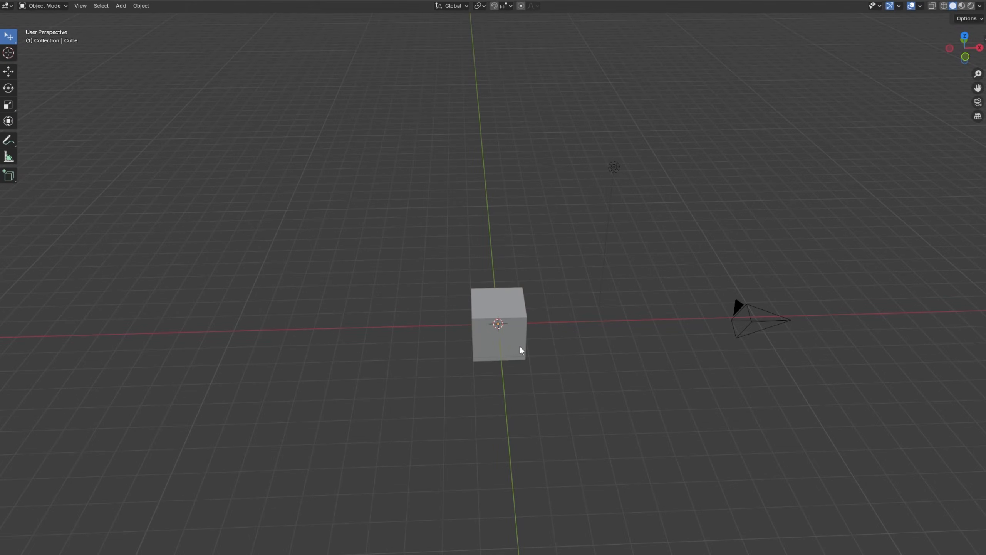
Delete the default cube and add a Monkey mesh at the world origin.
left_click(520, 346)
key("Delete")
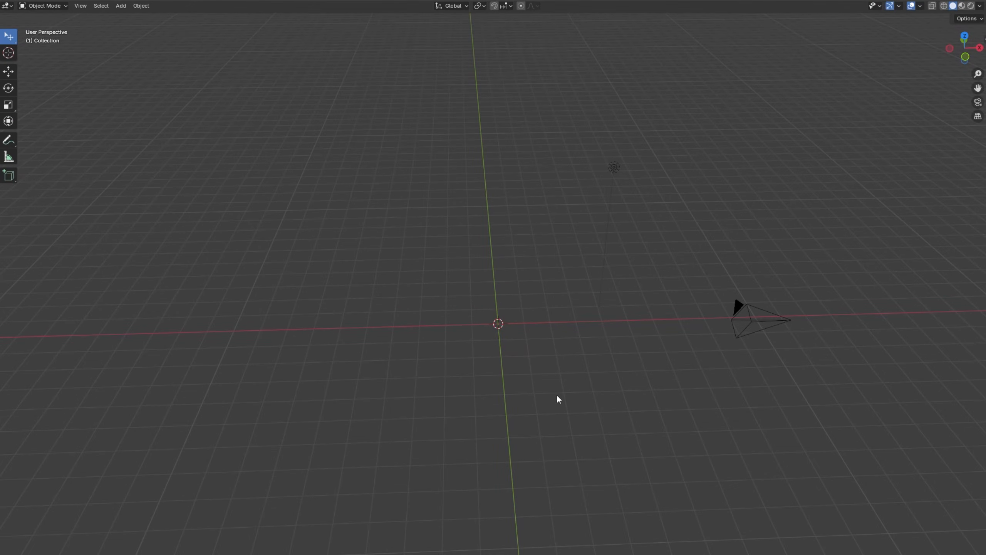
key("shift+a")
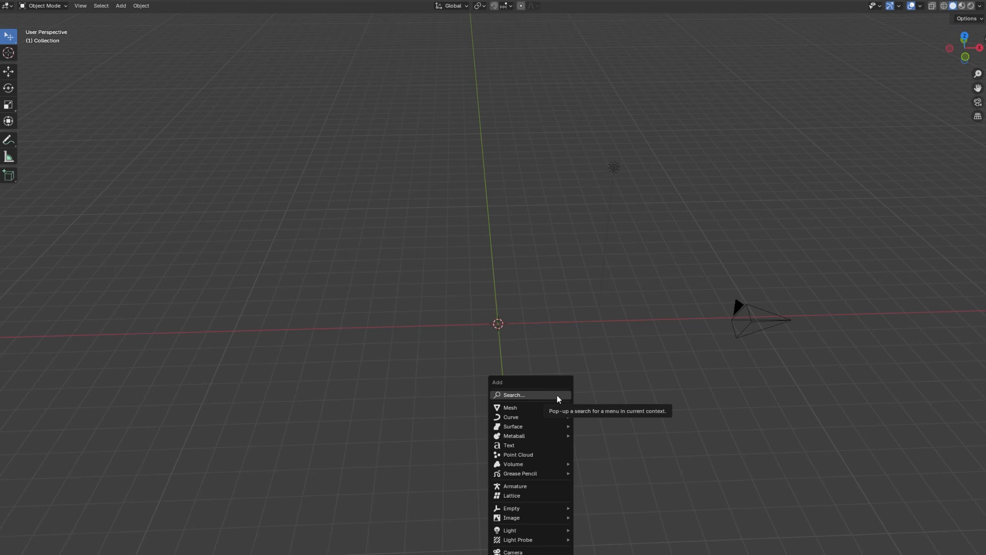
key("shift+a")
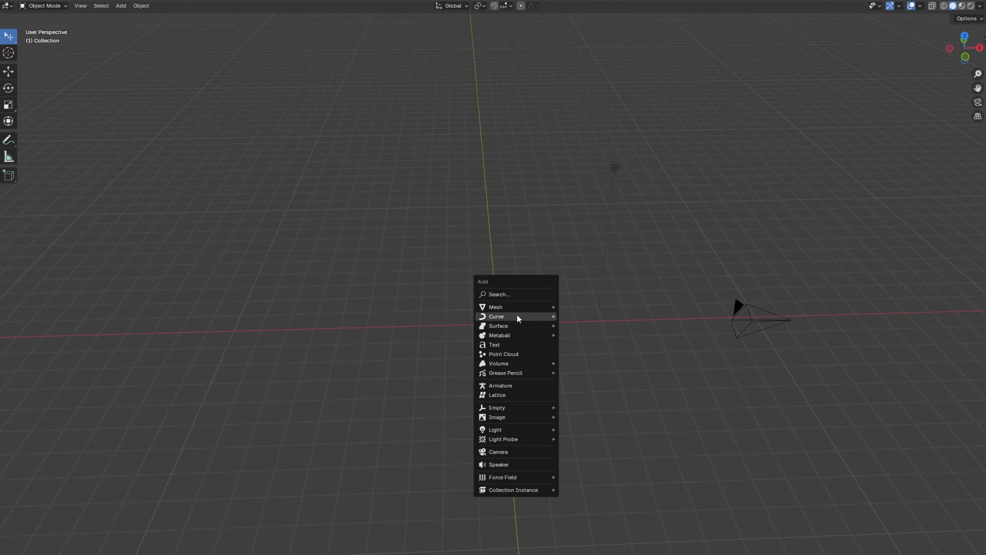
mouse_move(517, 306)
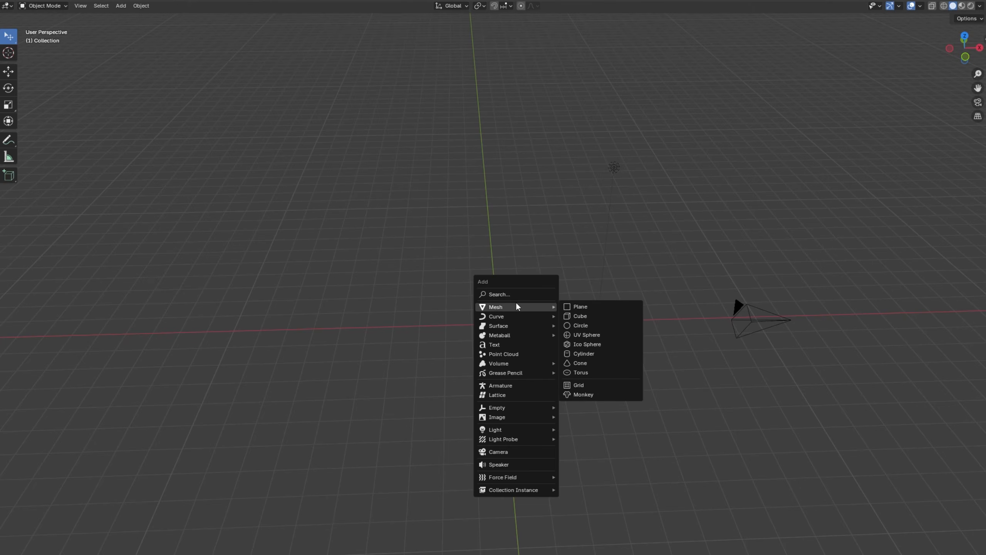
left_click(583, 395)
Examine the monkey head up close, from another angle and from farther away.
scroll(584, 397, "up", 1)
scroll(507, 351, "up", 4)
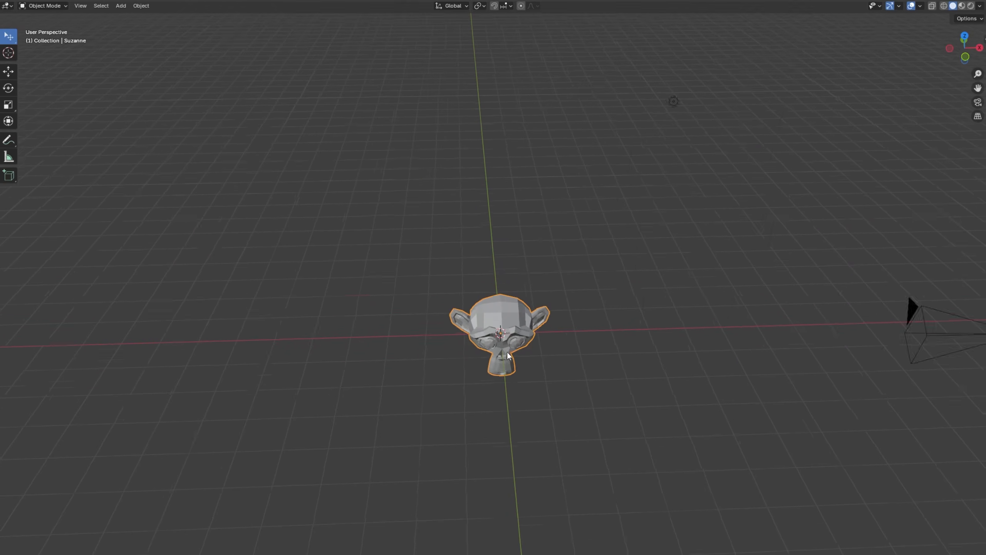
scroll(520, 362, "down", 2)
scroll(519, 374, "up", 3)
scroll(520, 379, "down", 4)
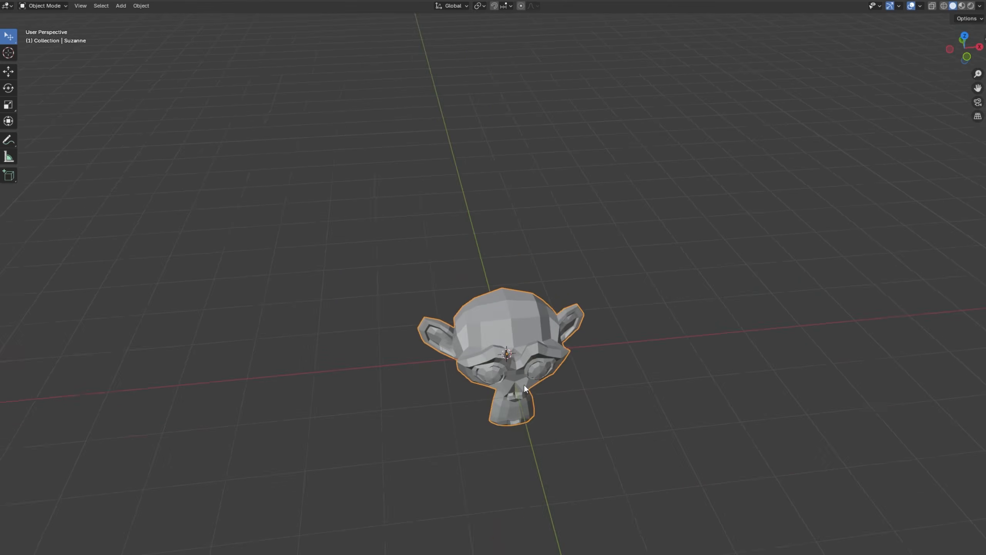
middle_click_drag(524, 385, 498, 326)
scroll(500, 372, "up", 4)
scroll(499, 371, "down", 6)
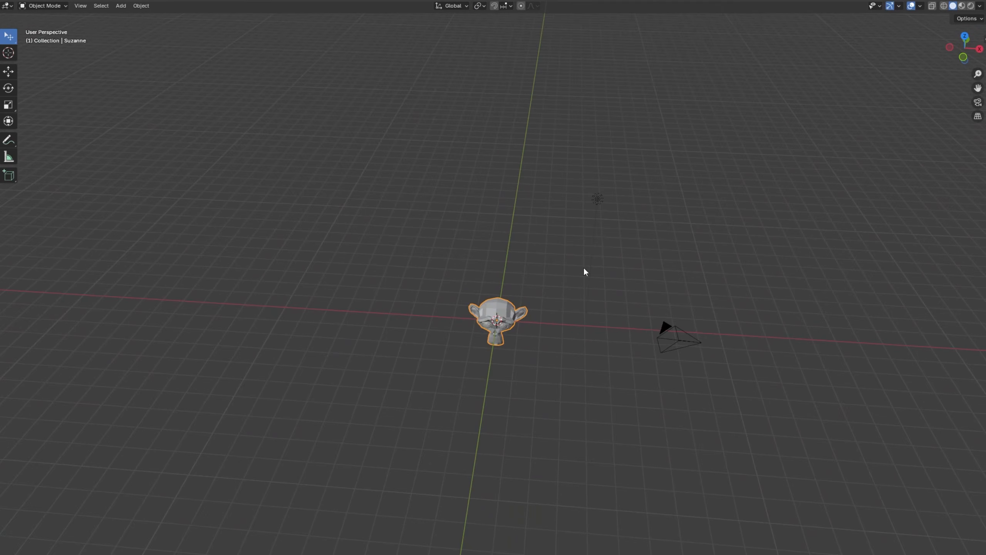
Select the camera and the monkey head one after the other and clear the selection.
left_click(678, 342)
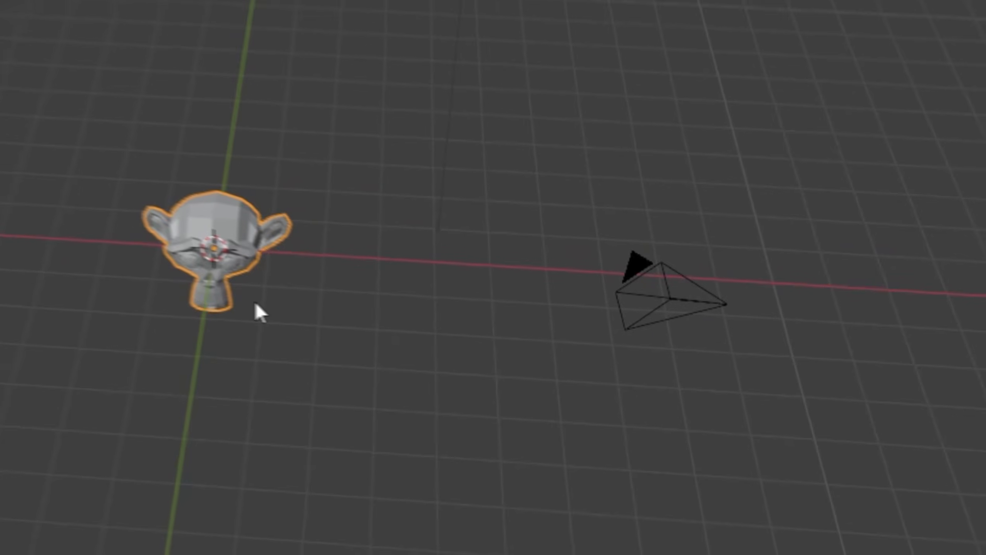
left_click(696, 343)
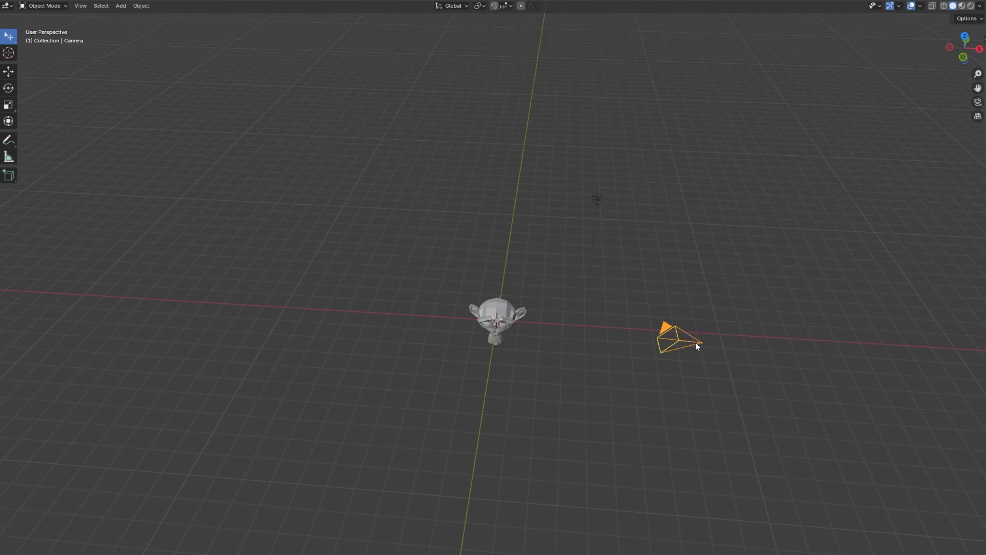
left_click(520, 316)
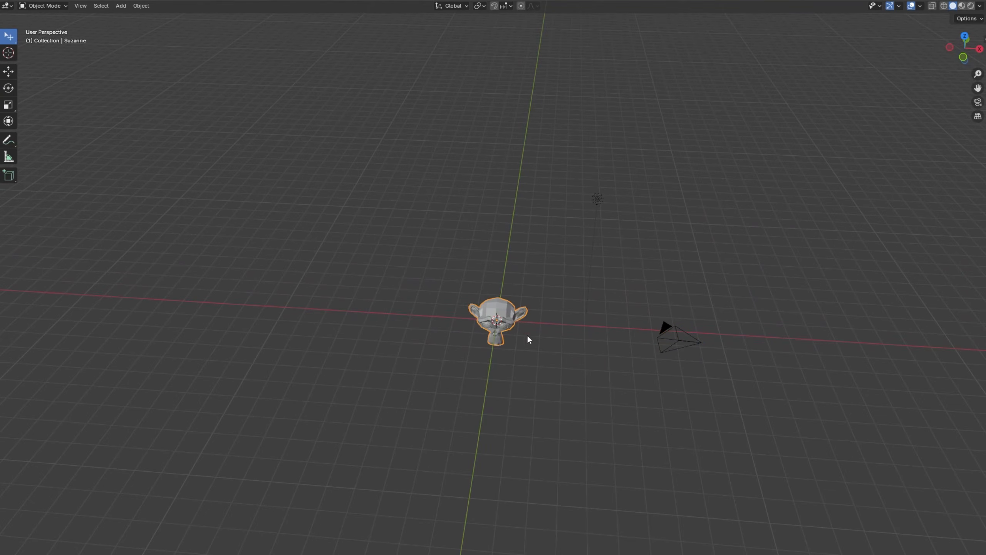
left_click(560, 368)
Try to switch the viewport to the camera's view and back.
key("KP_0")
key("KP_0")
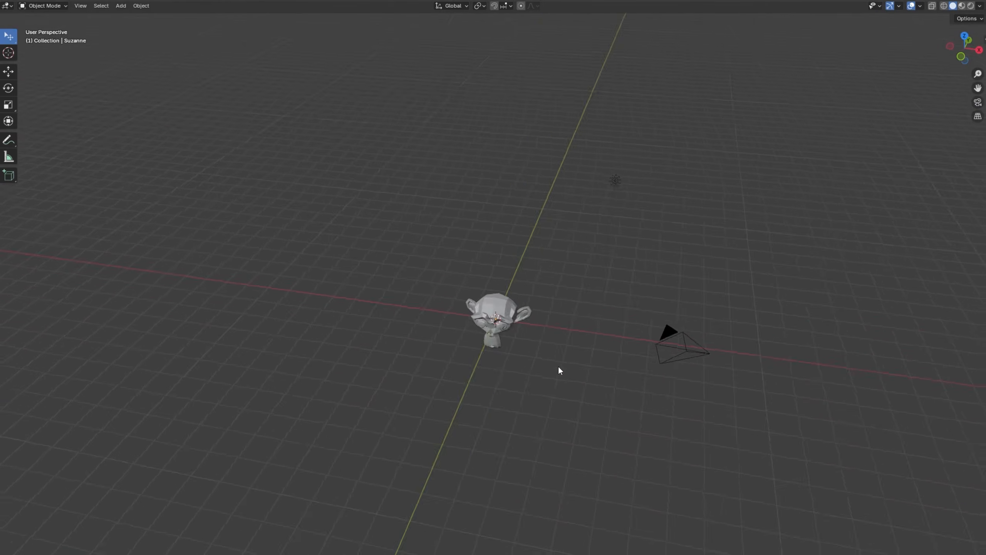
key("KP_0")
key("KP_0")
key("KP_0")
key("KP_0")
key("KP_0")
key("KP_0")
key("KP_0")
key("KP_0")
key("KP_0")
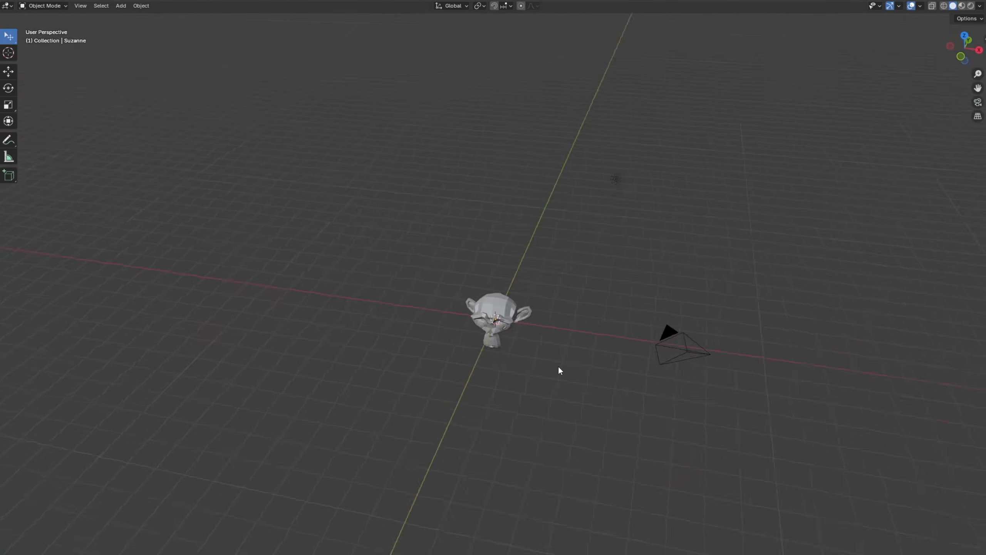
key("KP_0")
key("KP_0")
key("KP_0")
key("KP_0")
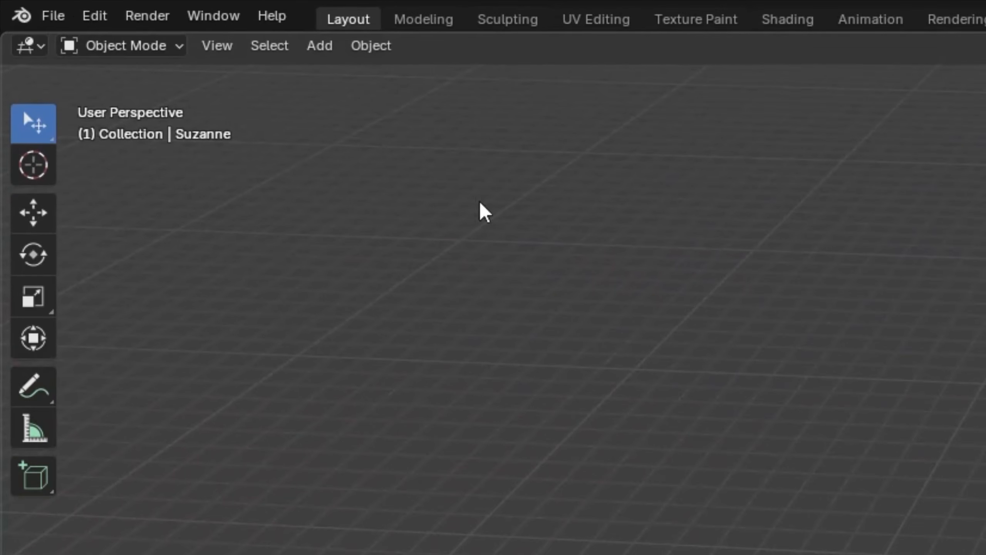
Enable Emulate Numpad in the Input preferences and close the preferences.
left_click(105, 19)
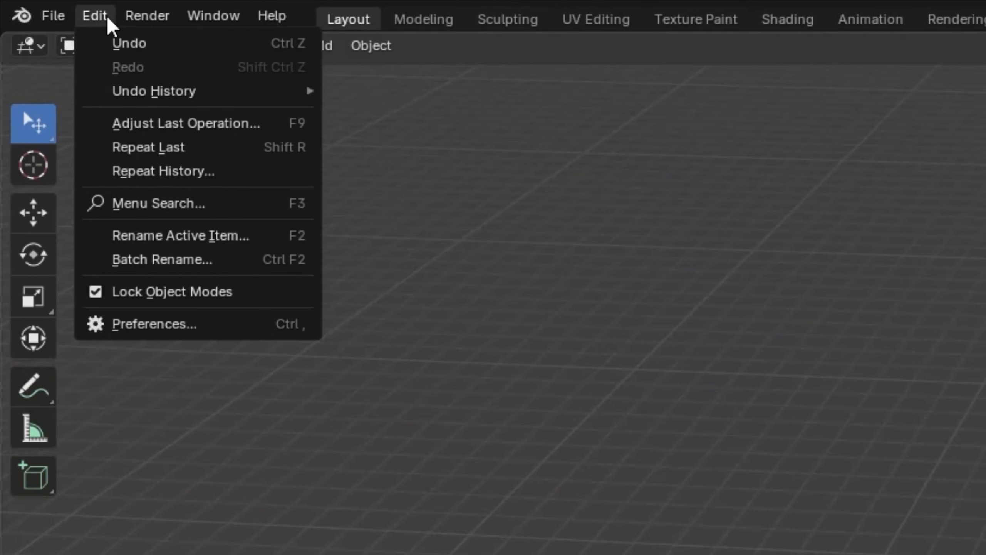
left_click(188, 329)
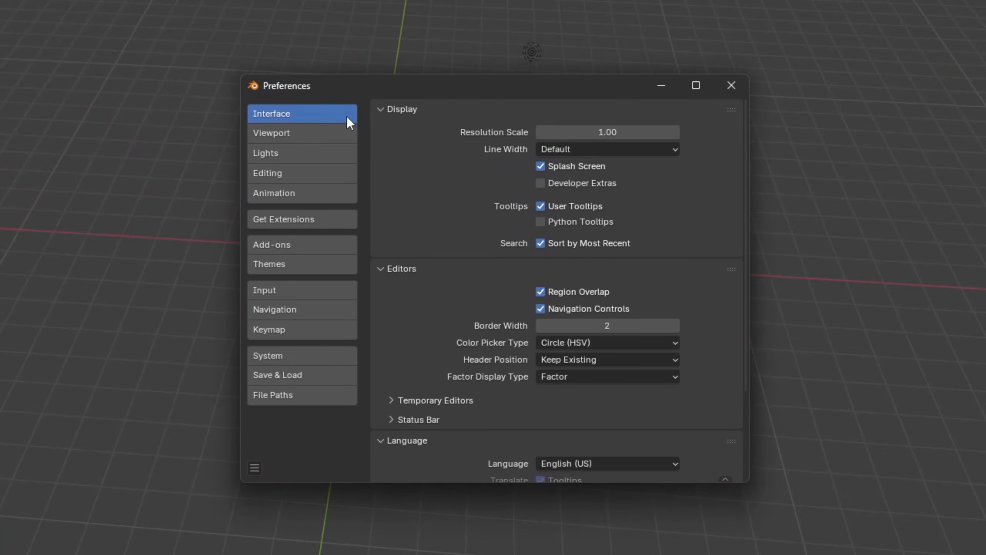
scroll(415, 225, "down", 5)
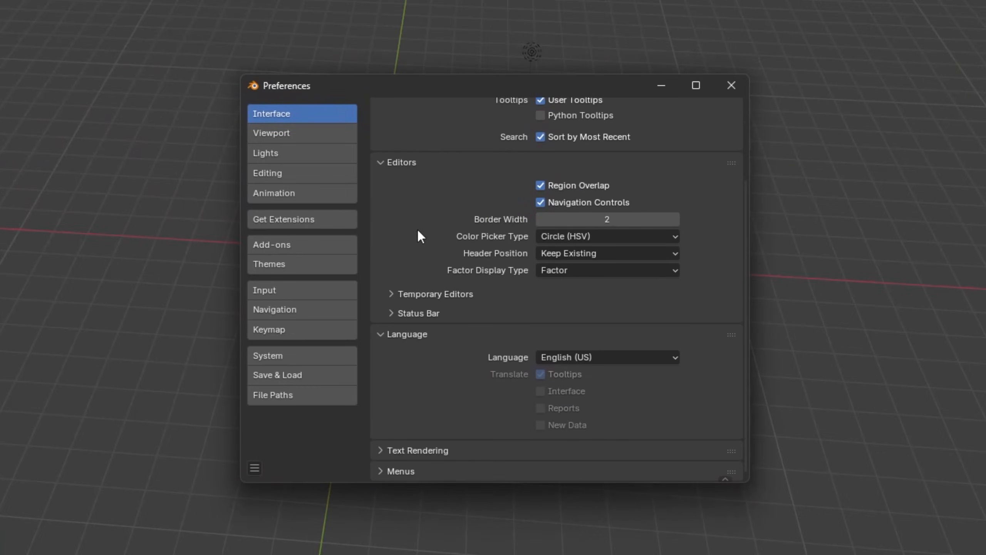
scroll(408, 343, "up", 4)
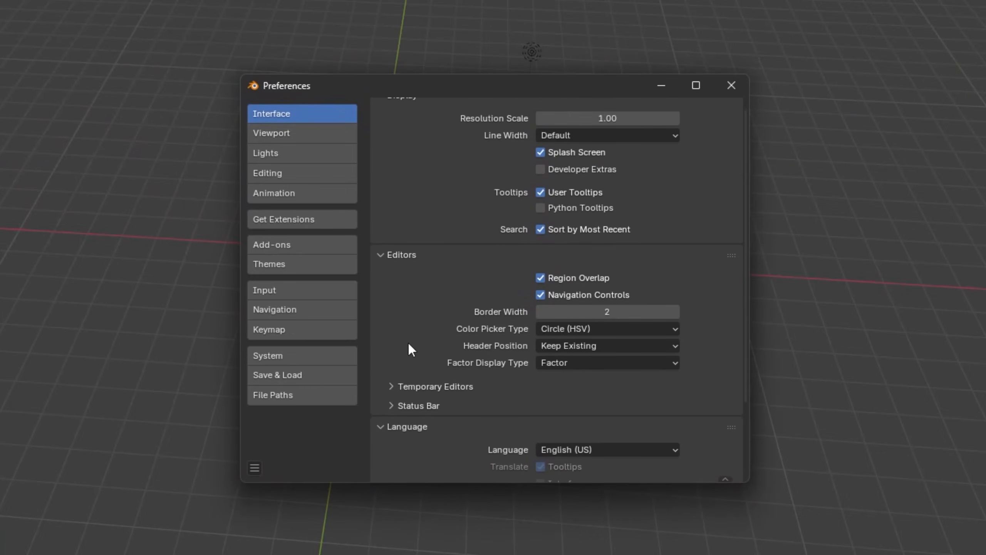
left_click(314, 292)
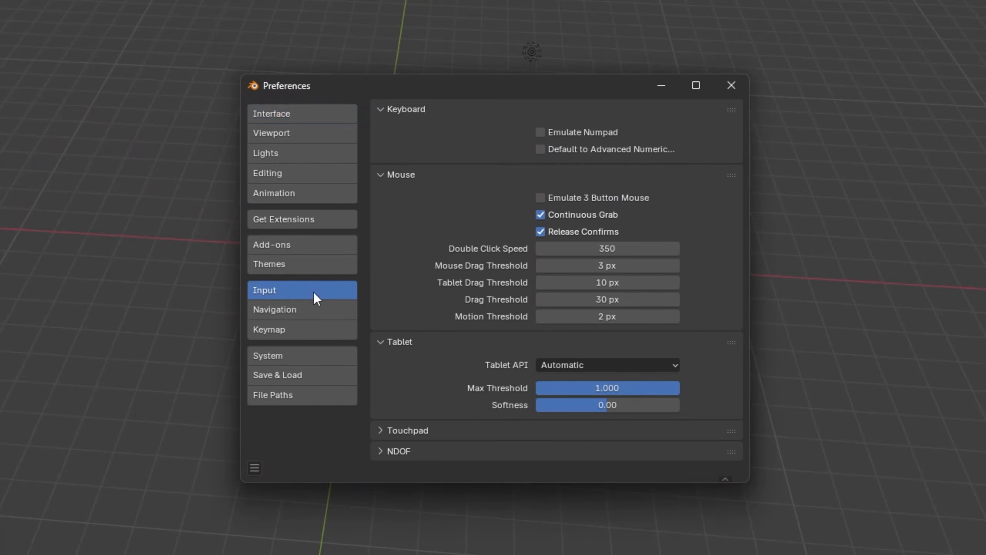
left_click(541, 132)
left_click(732, 85)
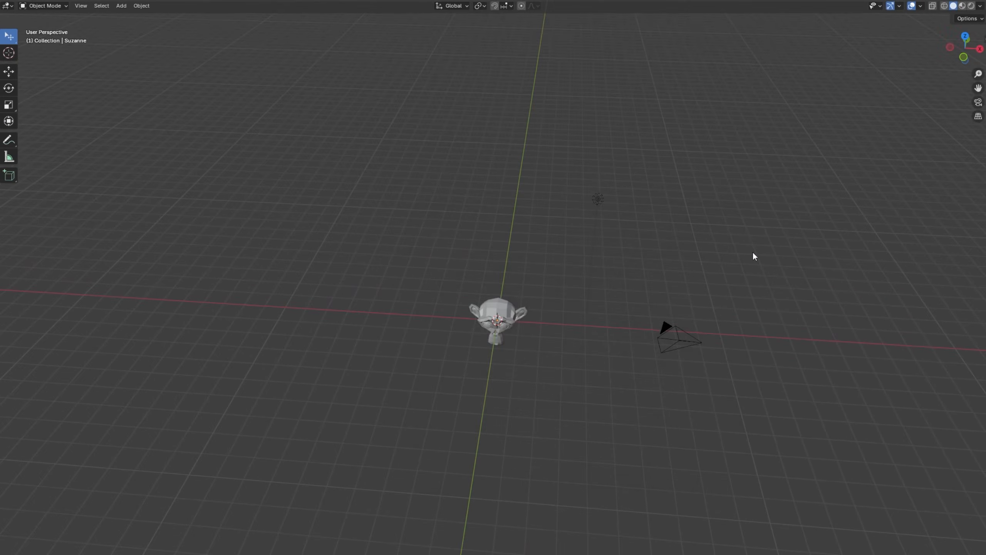
Switch the viewport repeatedly between the camera's view and the user perspective.
key("0")
key("0")
key("0")
key("0")
key("0")
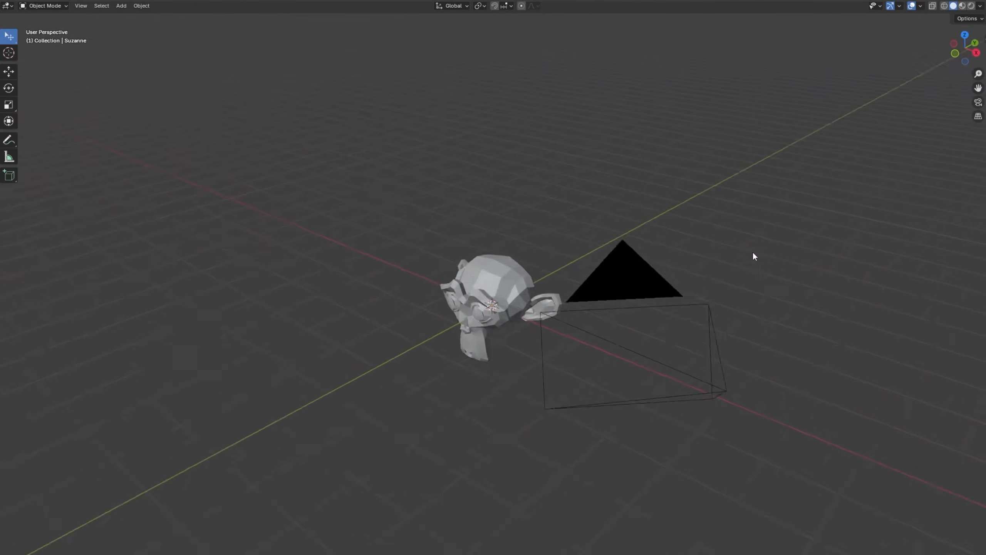
key("0")
key("0")
key("0")
key("0")
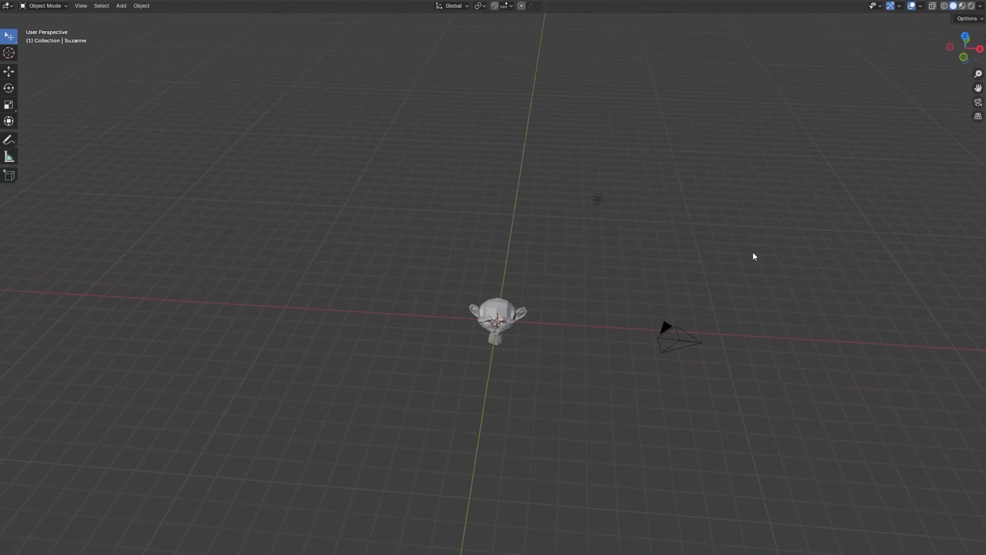
key("0")
key("0")
View the scene from the front, right and top, and from the opposite side.
key("1")
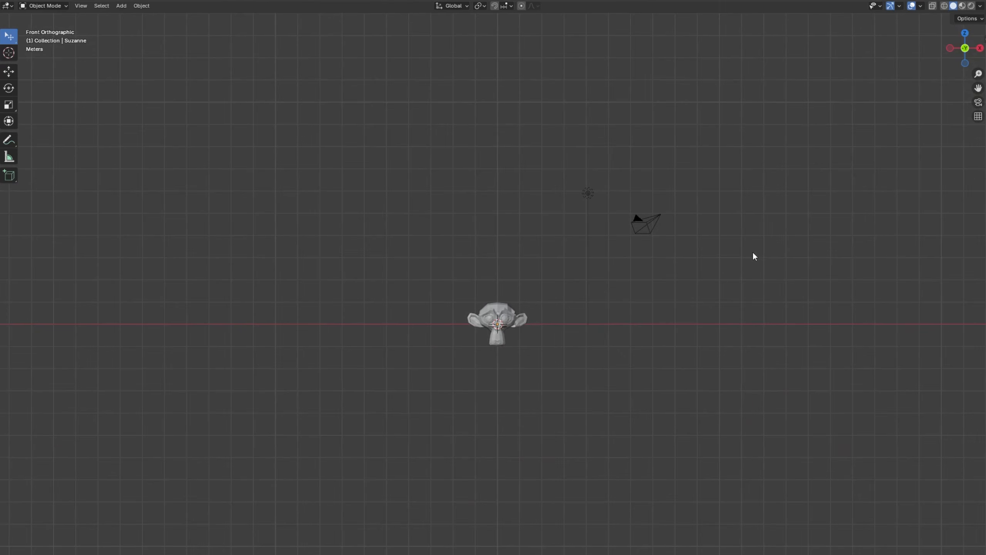
key("3")
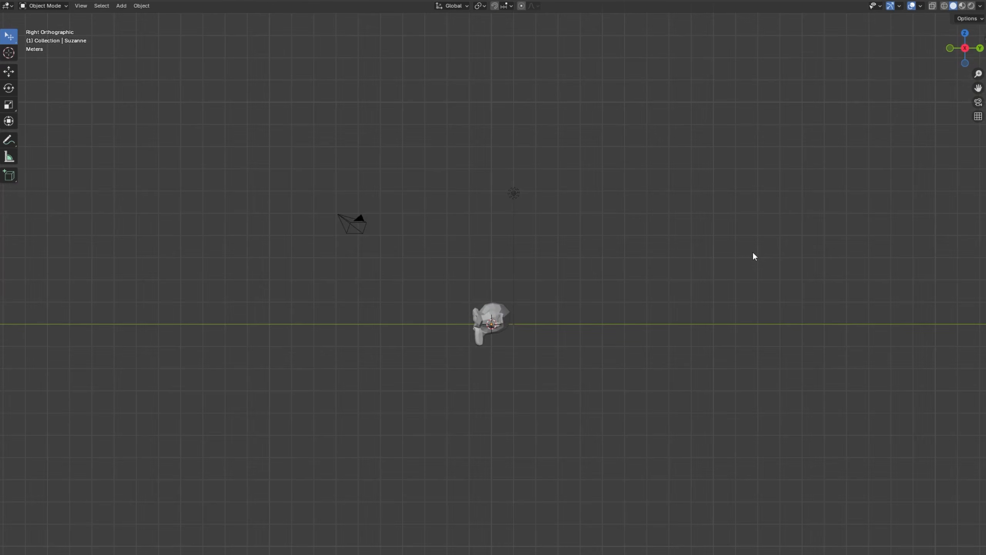
key("7")
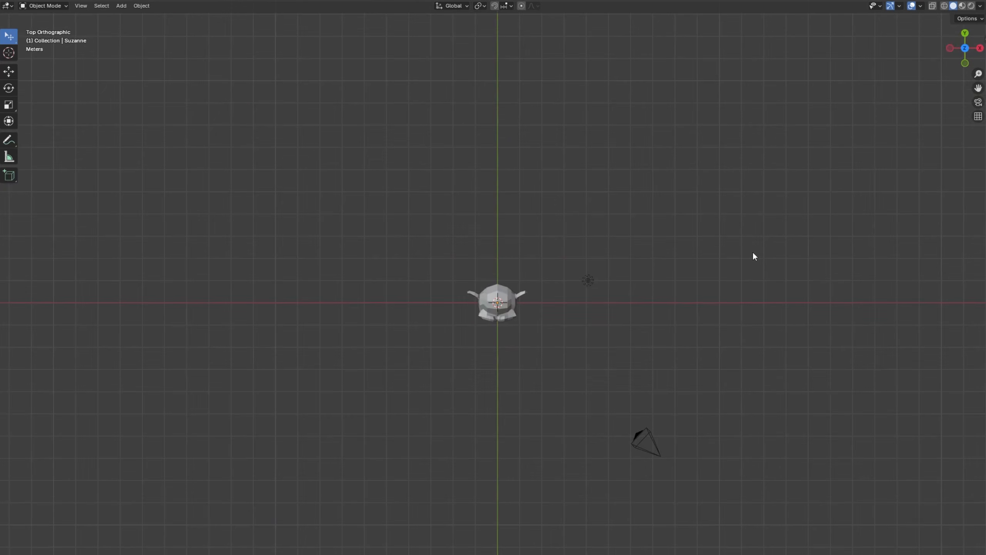
key("8")
key("9")
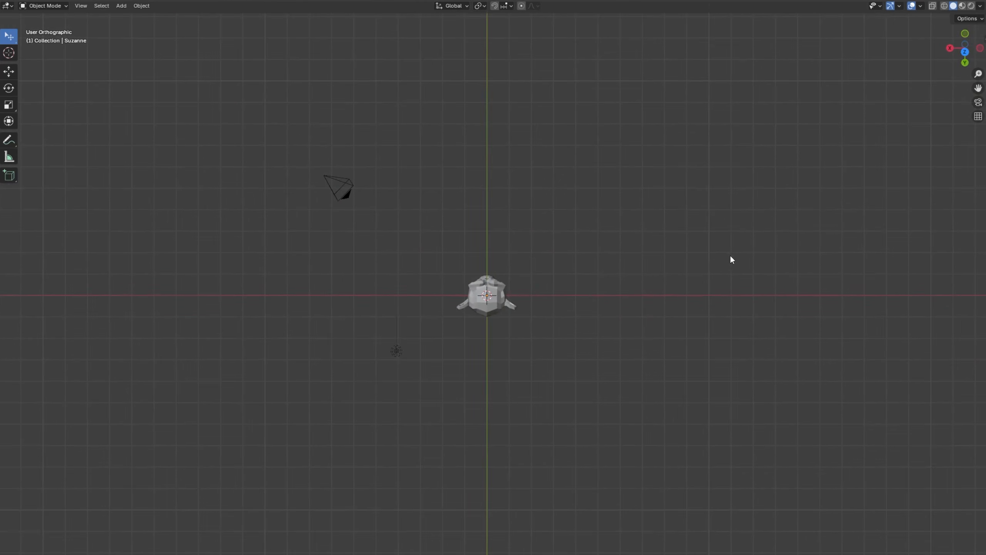
Compare perspective and orthographic projection on an angled view of the monkey head.
middle_click_drag(593, 308, 540, 351)
key("5")
key("5")
key("5")
key("5")
key("5")
key("5")
key("5")
key("5")
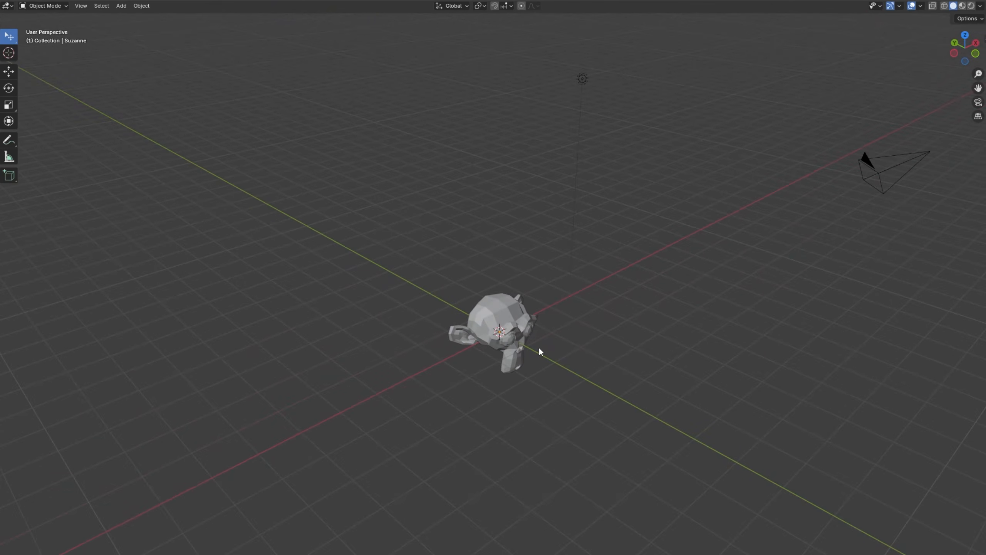
key("5")
key("5")
key("5")
Disable Emulate Numpad in the Input preferences and close the preferences.
middle_click_drag(557, 348, 140, 111)
left_click(102, 15)
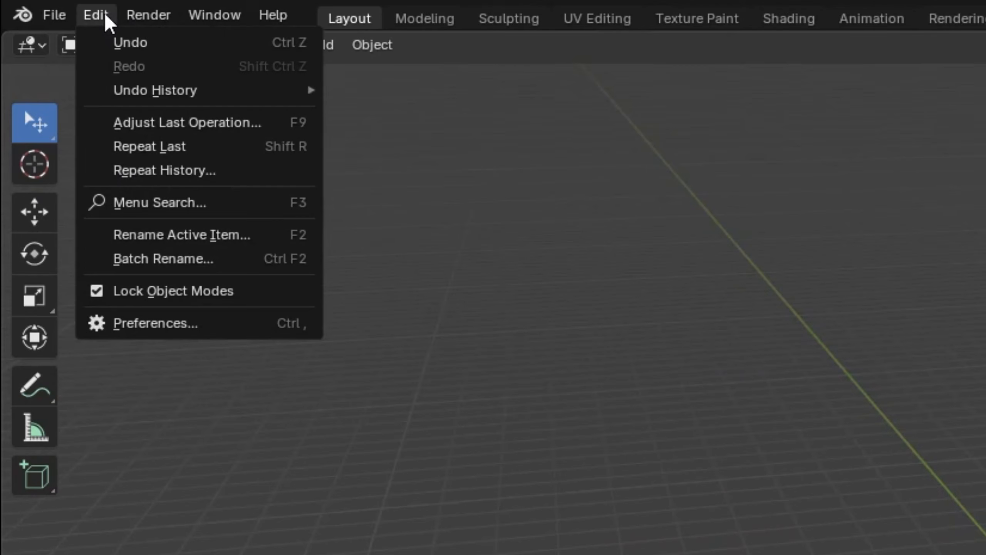
left_click(203, 337)
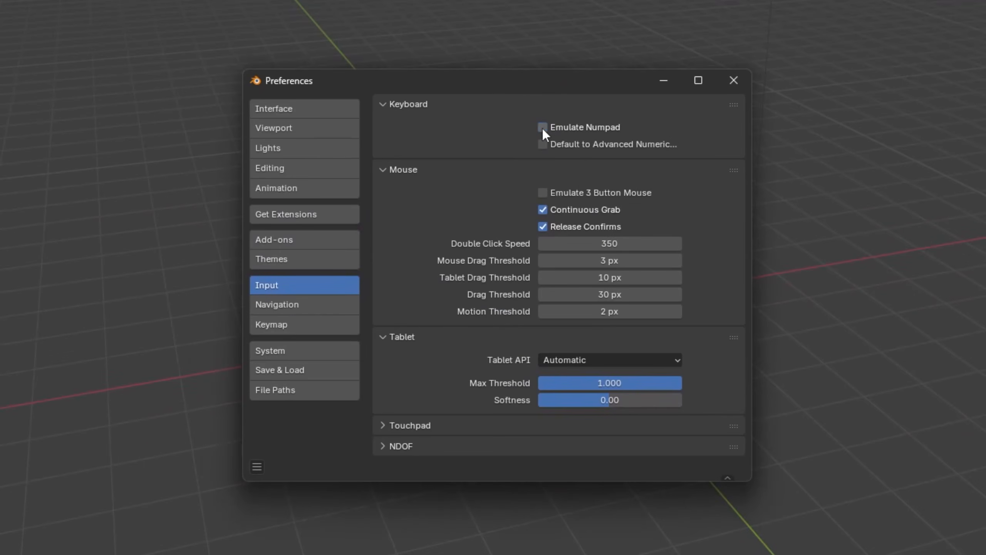
left_click(734, 80)
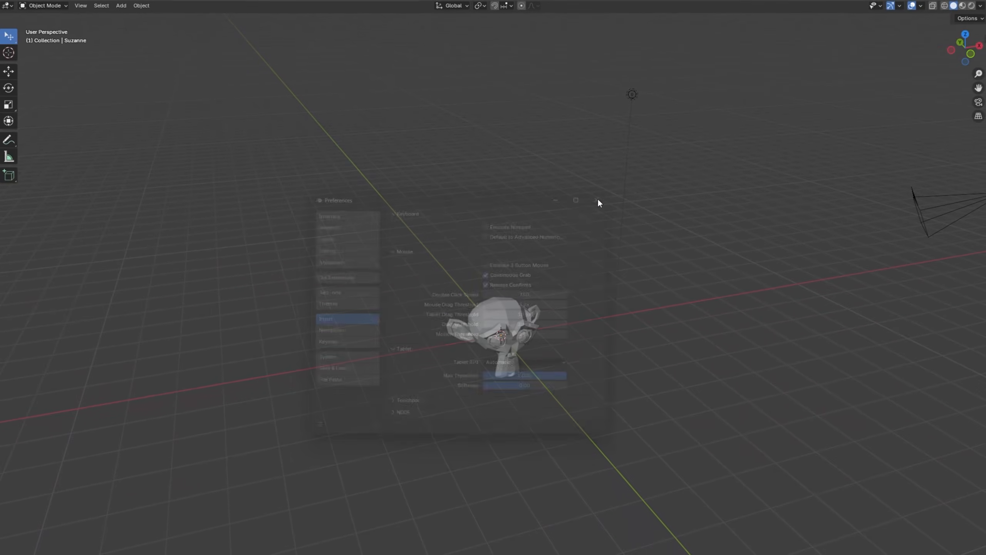
Check the camera's view, select the camera and examine its placement relative to the monkey head.
key("KP_0")
key("KP_0")
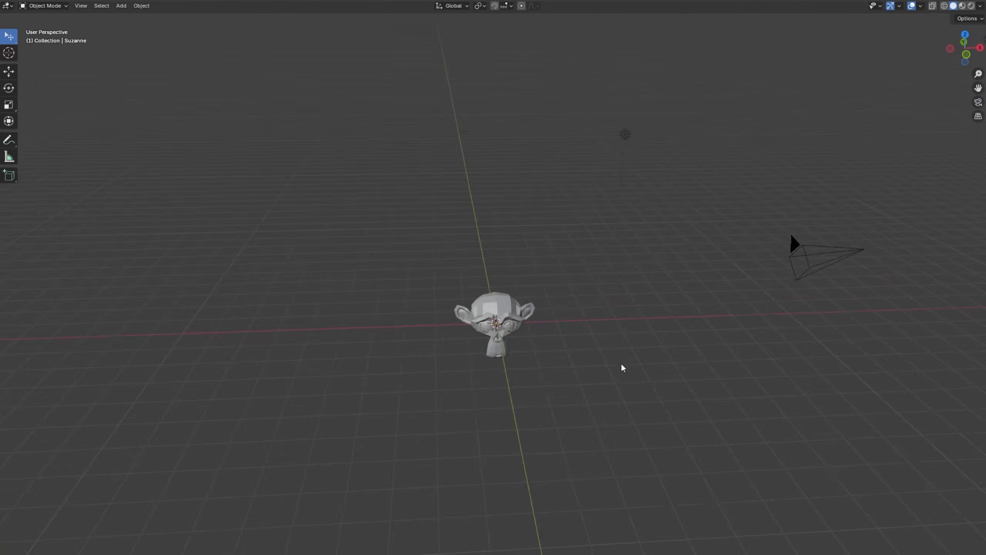
middle_click_drag(622, 365, 694, 296)
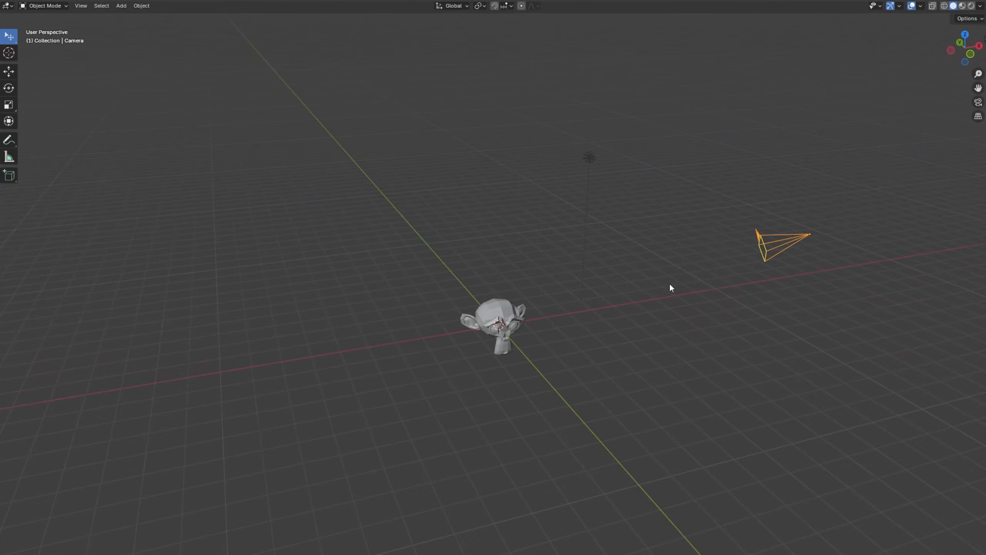
middle_click_drag(670, 286, 612, 336)
scroll(695, 462, "down", 3)
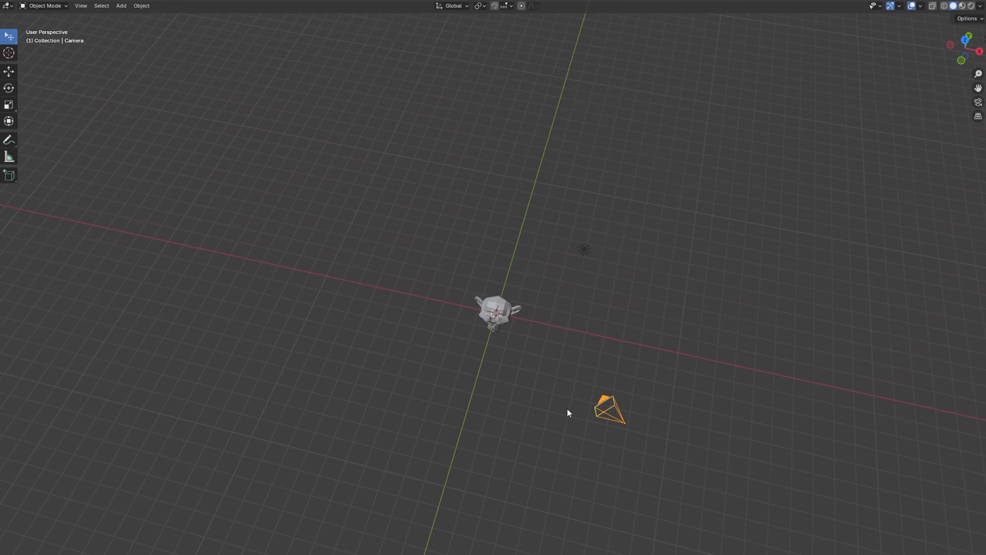
middle_click_drag(568, 413, 599, 405)
Clear the selection and add a Cube empty at the world origin around the monkey head.
scroll(539, 342, "up", 5)
left_click(542, 340)
middle_click_drag(569, 357, 539, 324)
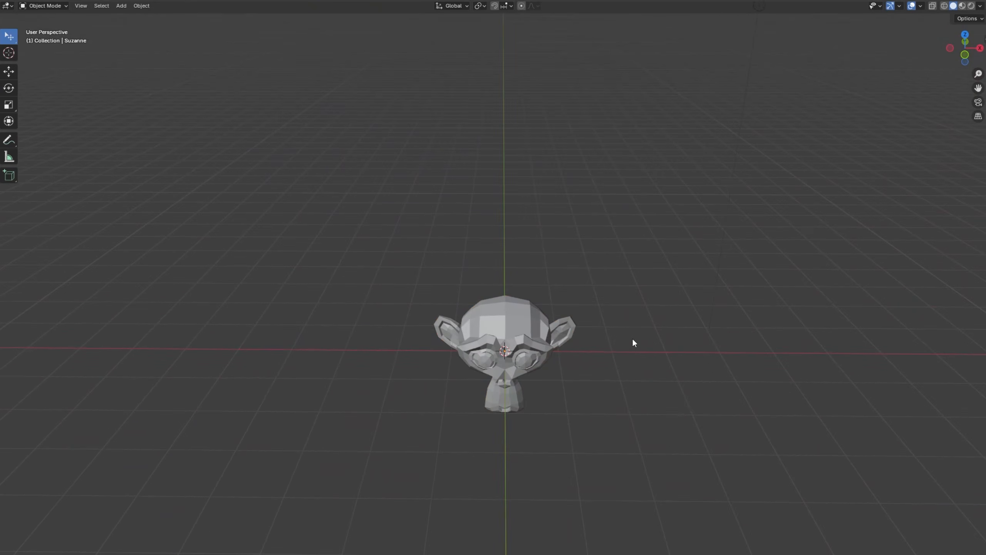
key("shift+a")
mouse_move(632, 337)
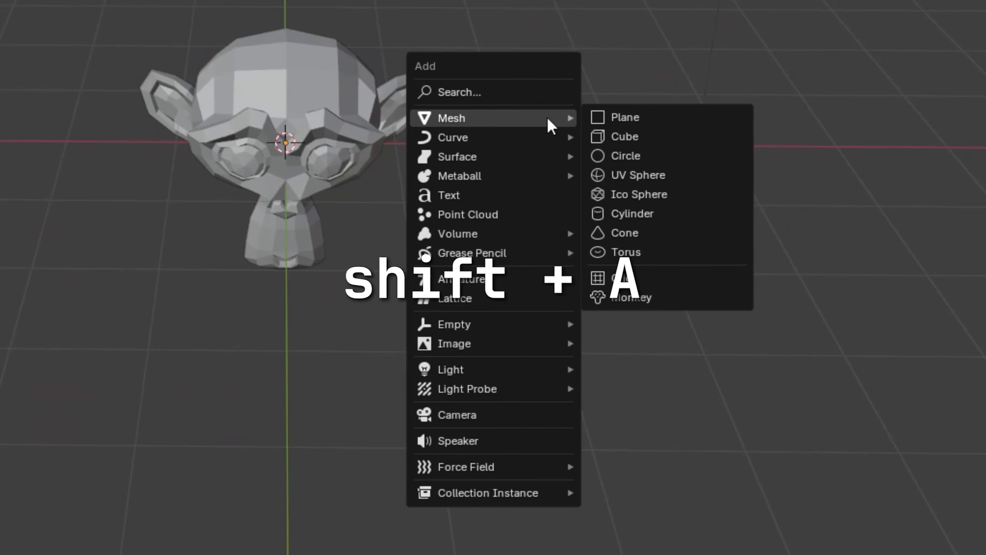
mouse_move(491, 326)
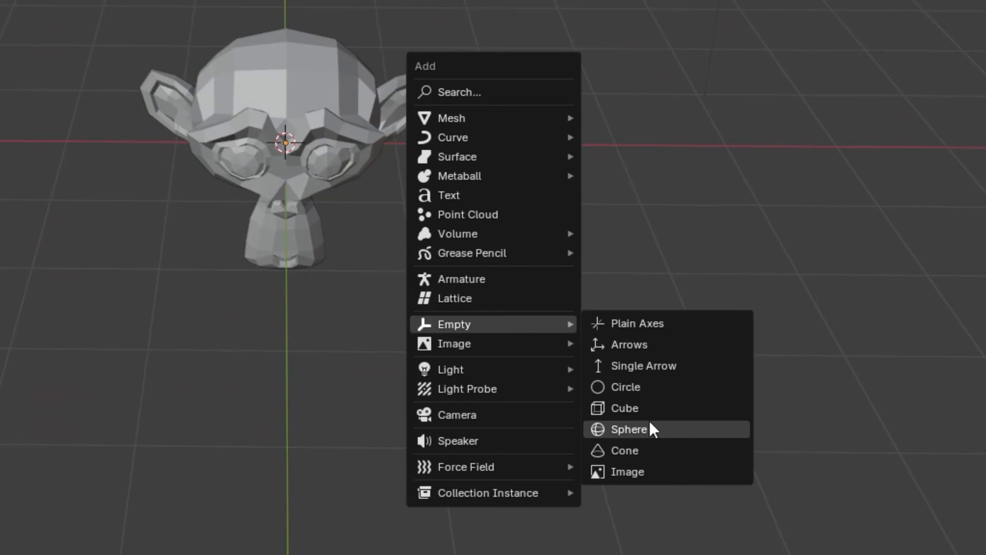
left_click(641, 408)
Try rotating the cube empty about the global Z axis.
middle_click_drag(581, 429, 534, 324)
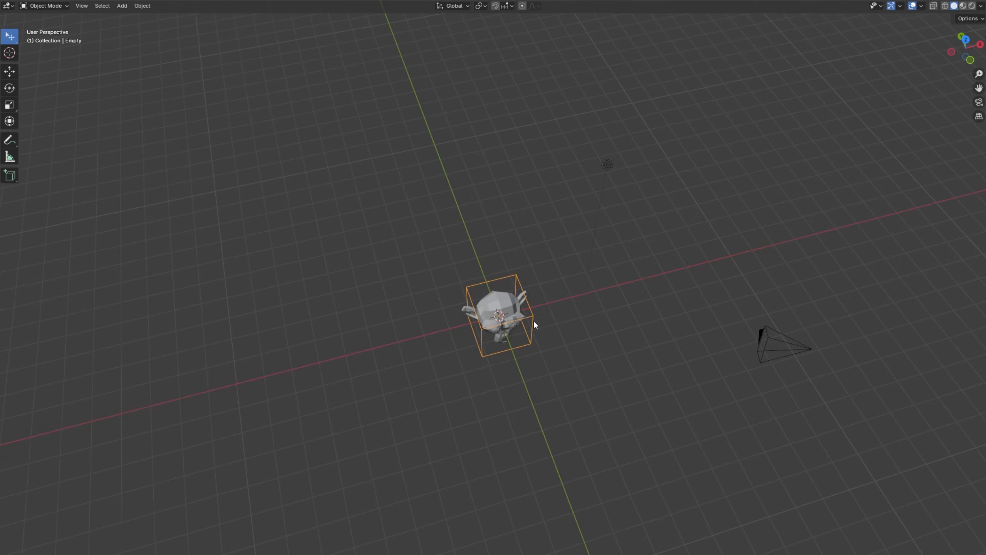
key("r")
key("z")
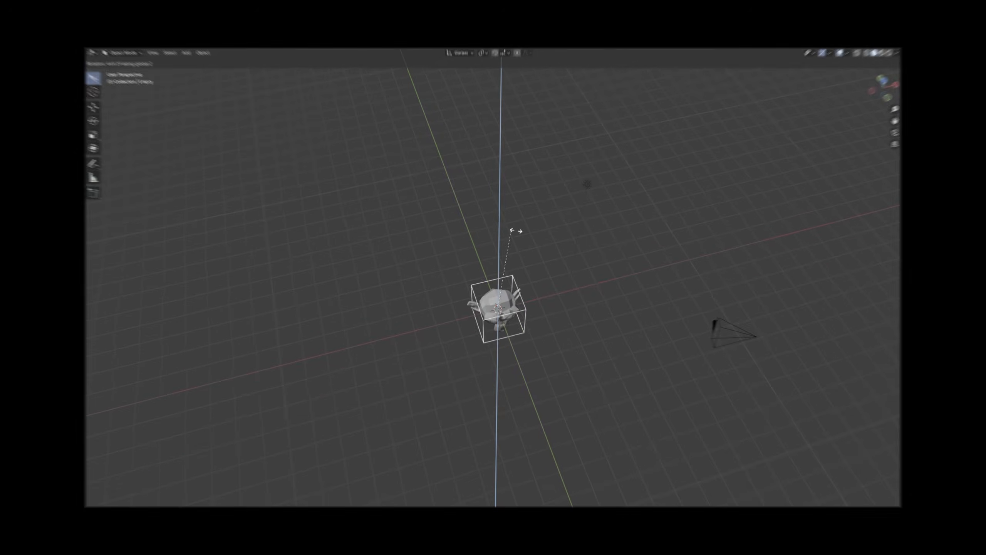
left_click(546, 319)
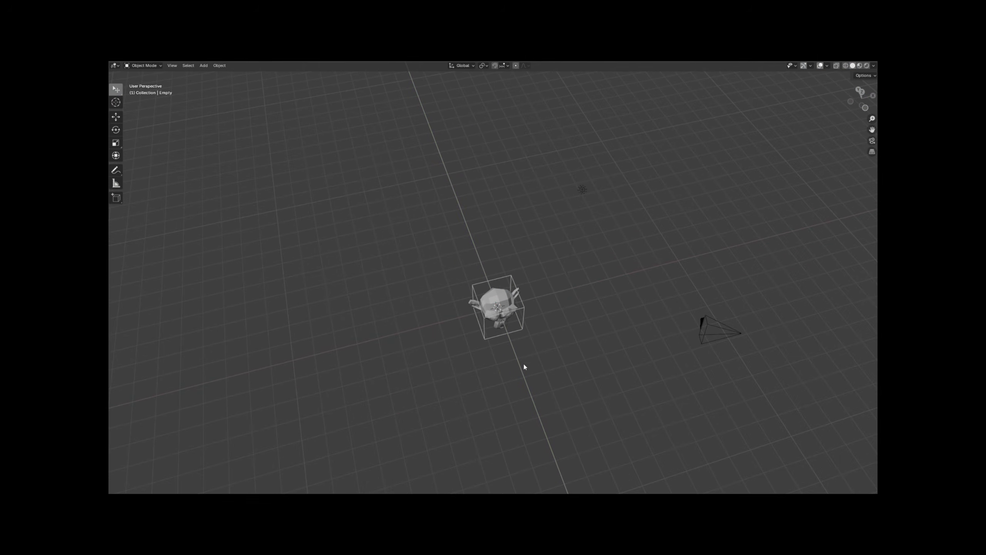
key("r")
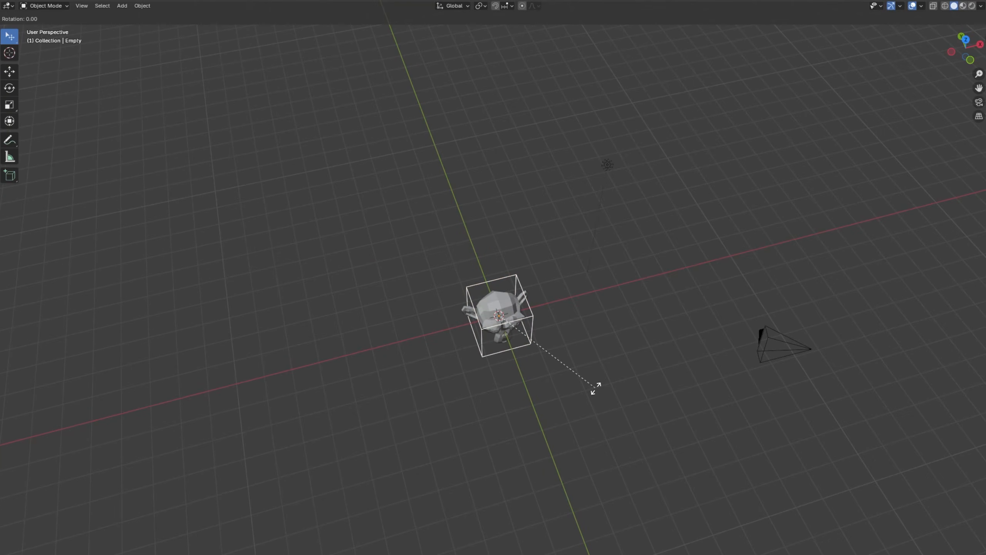
key("z")
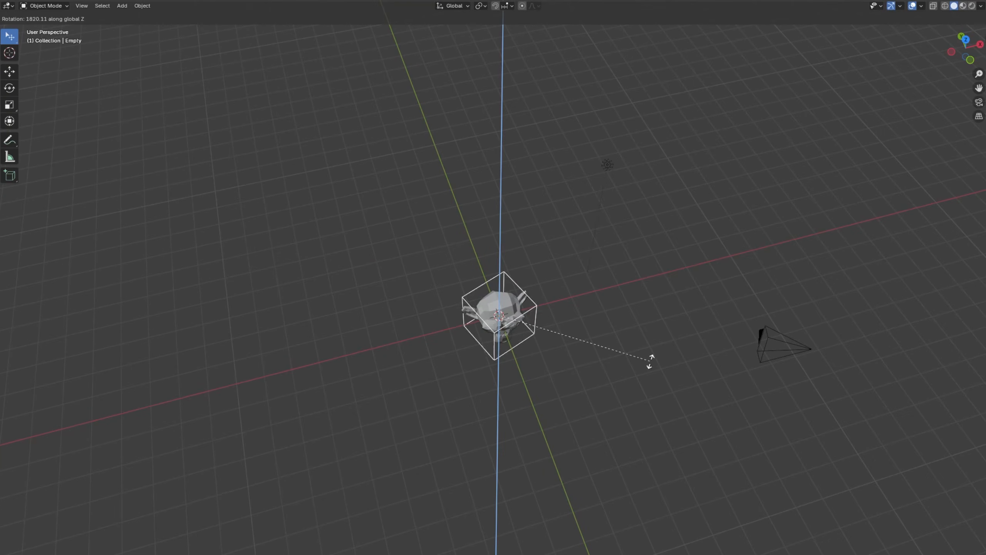
left_click(582, 397)
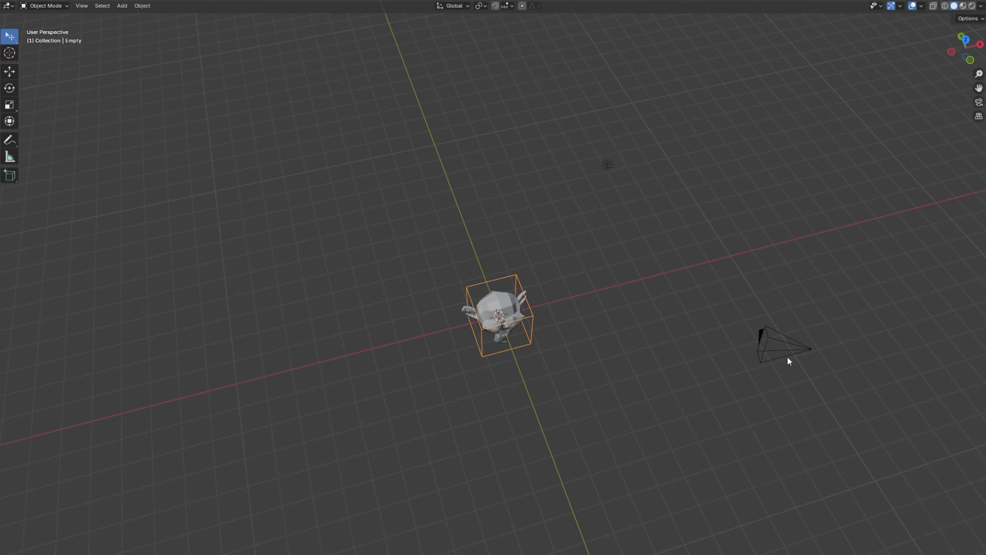
Parent the camera to the cube empty with the Object option and clear the selection.
left_click(684, 374)
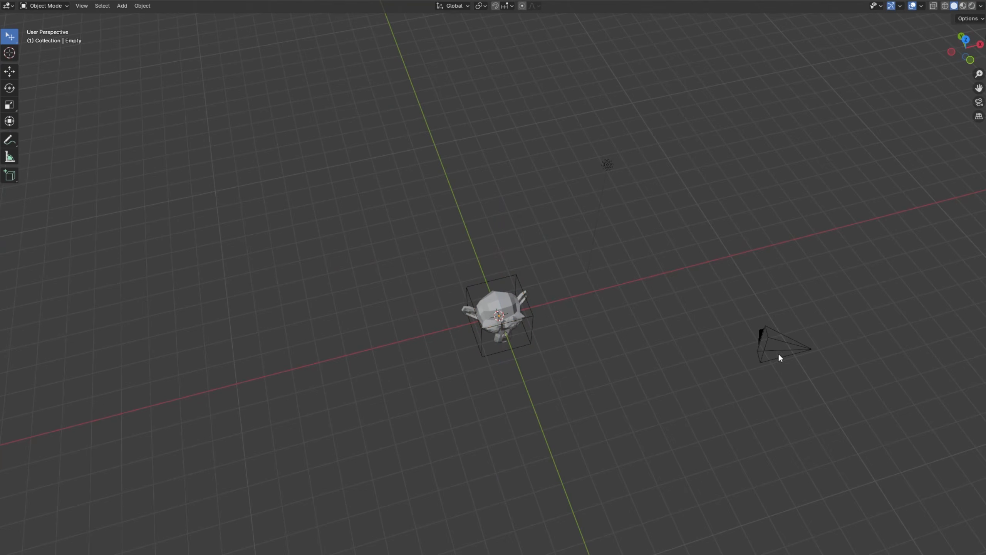
left_click(807, 354)
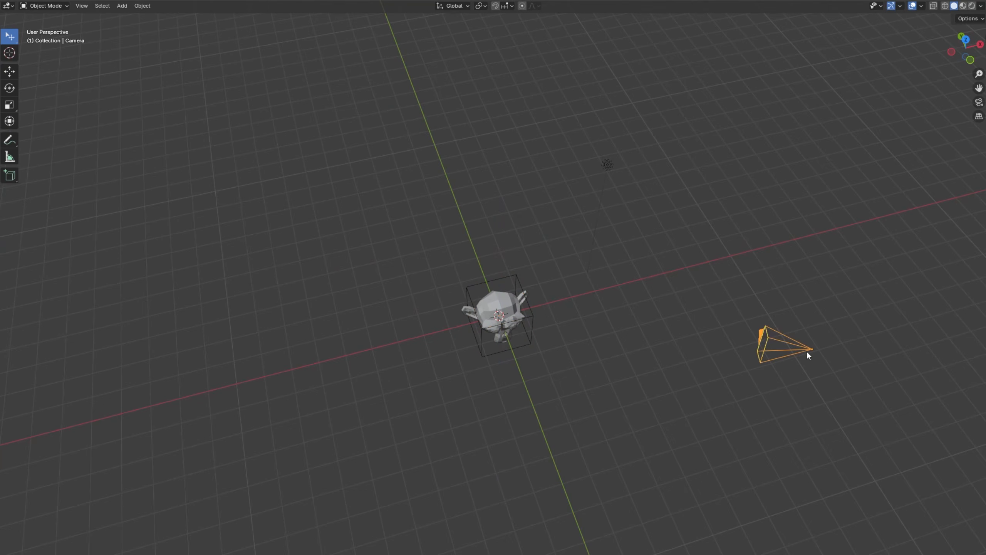
left_click(532, 318, "shift")
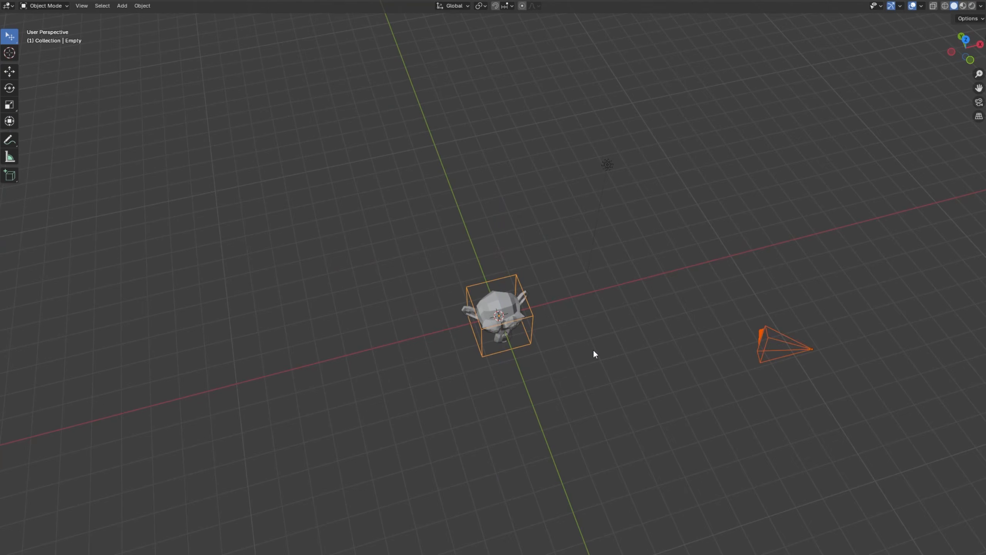
key("ctrl+p")
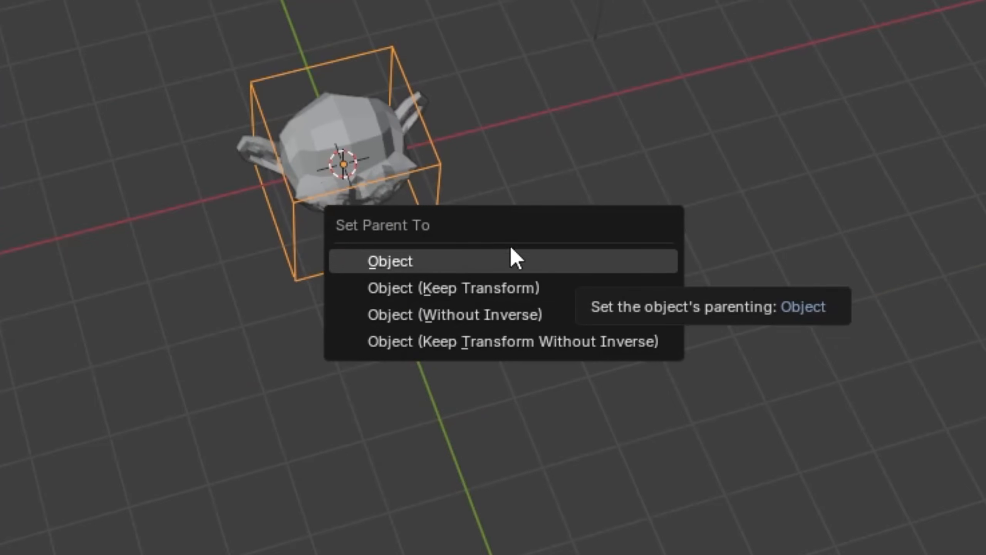
left_click(420, 262)
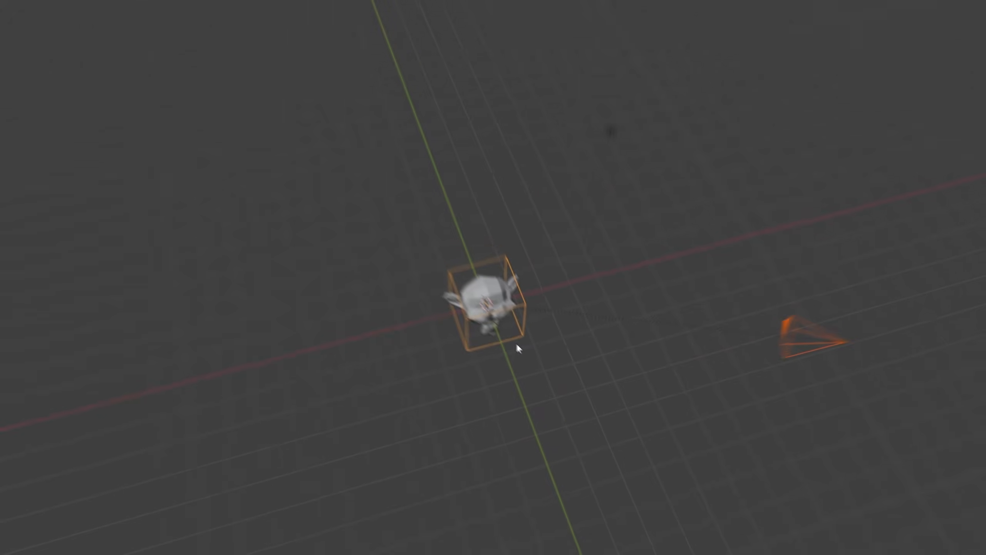
left_click(882, 417)
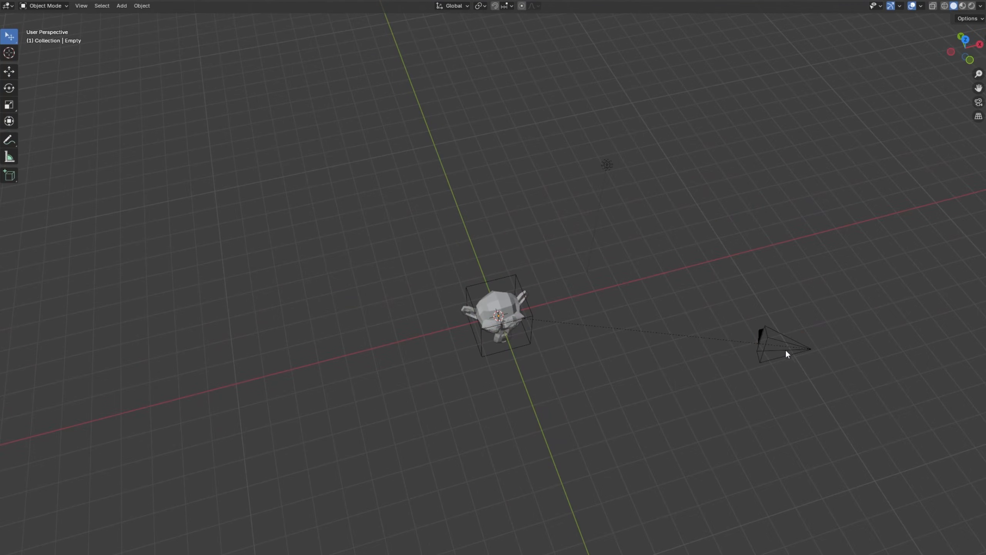
Try orbiting the parented camera by rotating the cube empty about the Z axis.
left_click(807, 349)
left_click(532, 322)
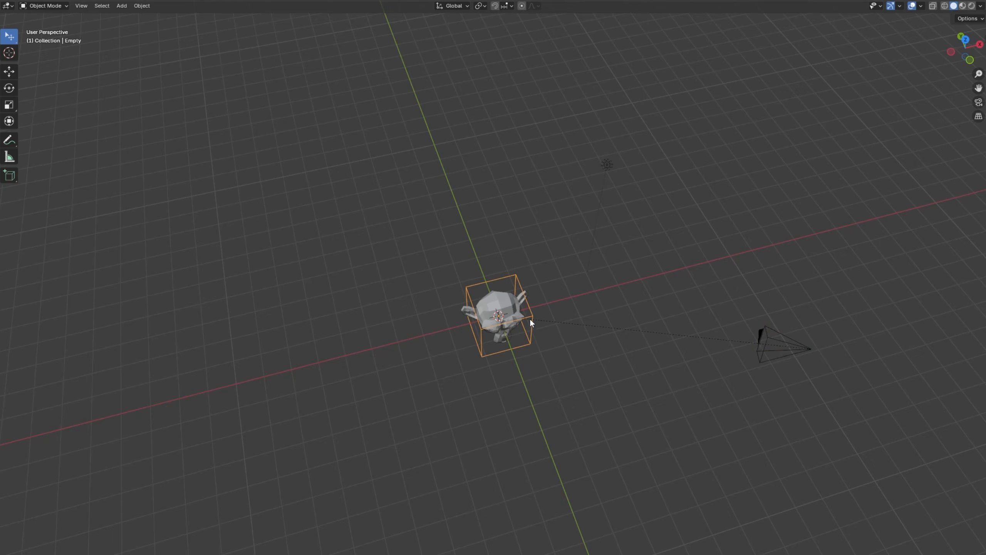
key("r")
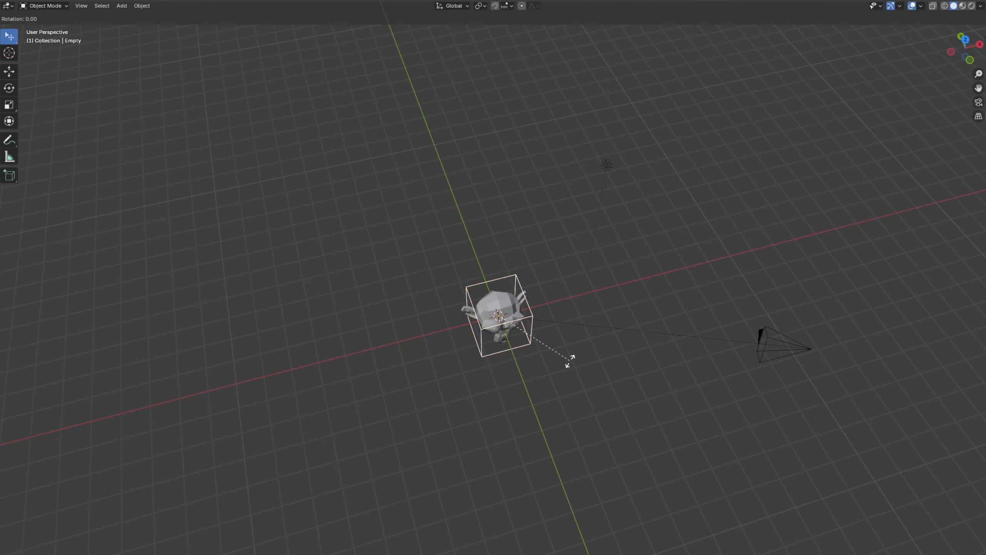
key("z")
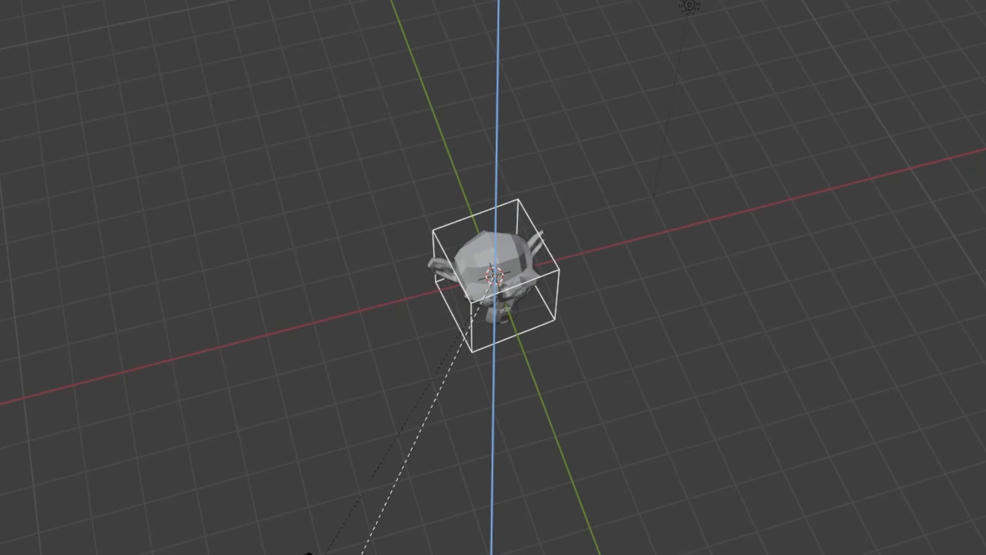
left_click(655, 439)
left_click(930, 352)
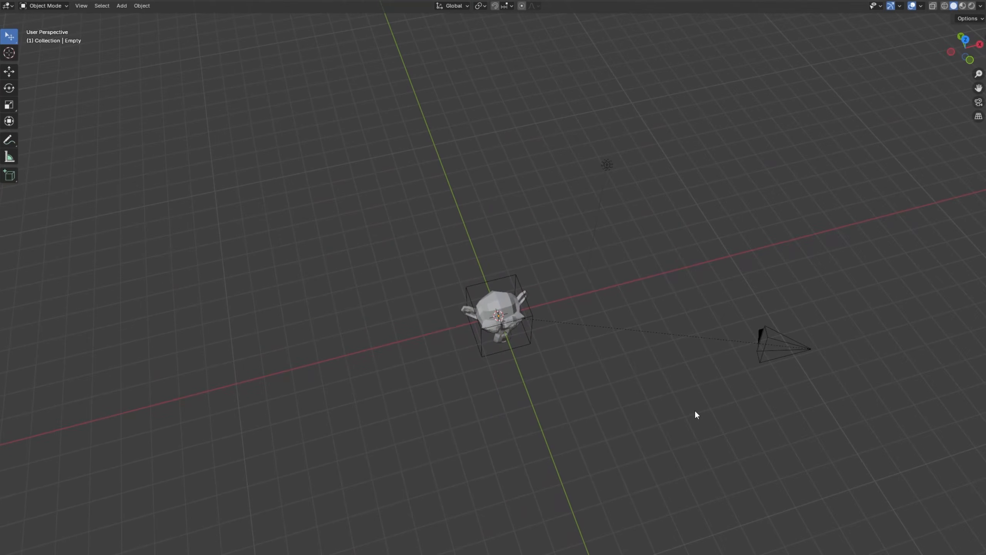
Switch to the camera's view, select the cube empty and try rotating it about the Z axis.
key("KP_0")
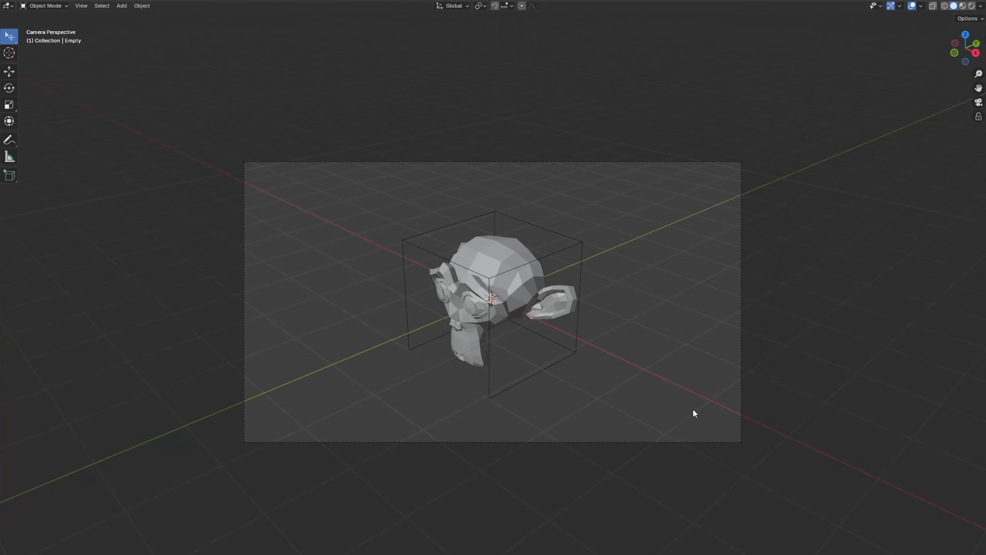
left_click(563, 355)
key("r")
key("z")
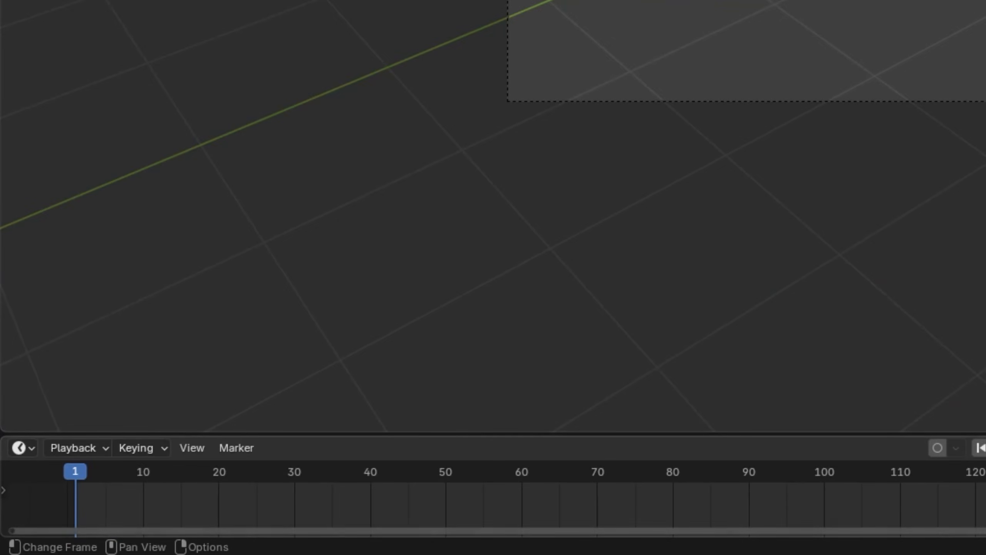
Enlarge the timeline area and try rotating the cube empty about Z again while looking through the camera.
left_click_drag(330, 438, 332, 299)
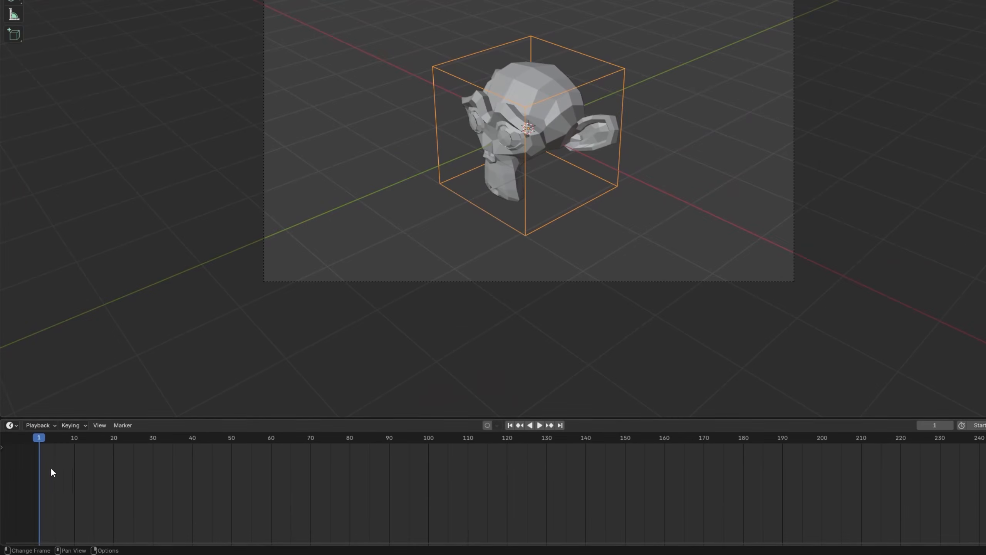
left_click(579, 283)
left_click(545, 235)
key("r")
key("z")
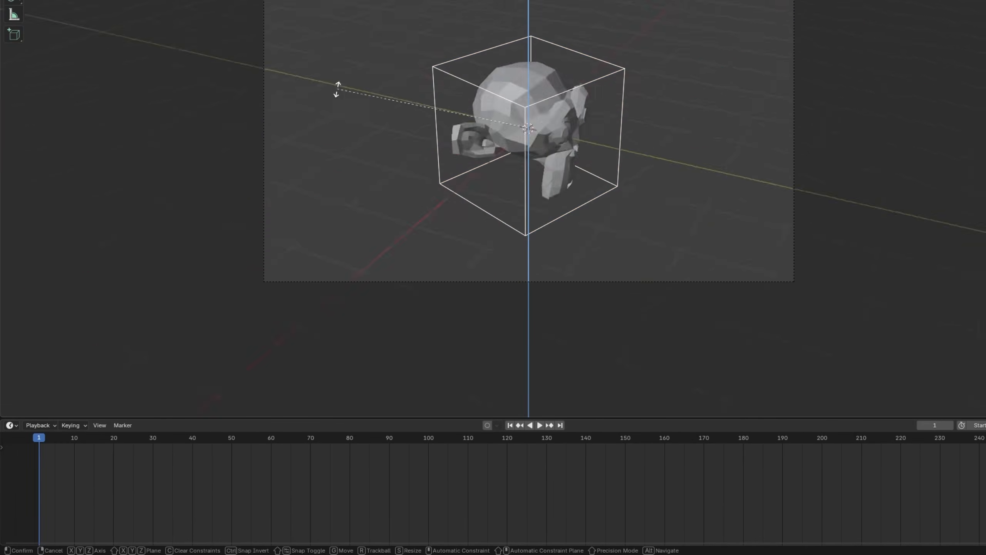
right_click(563, 280)
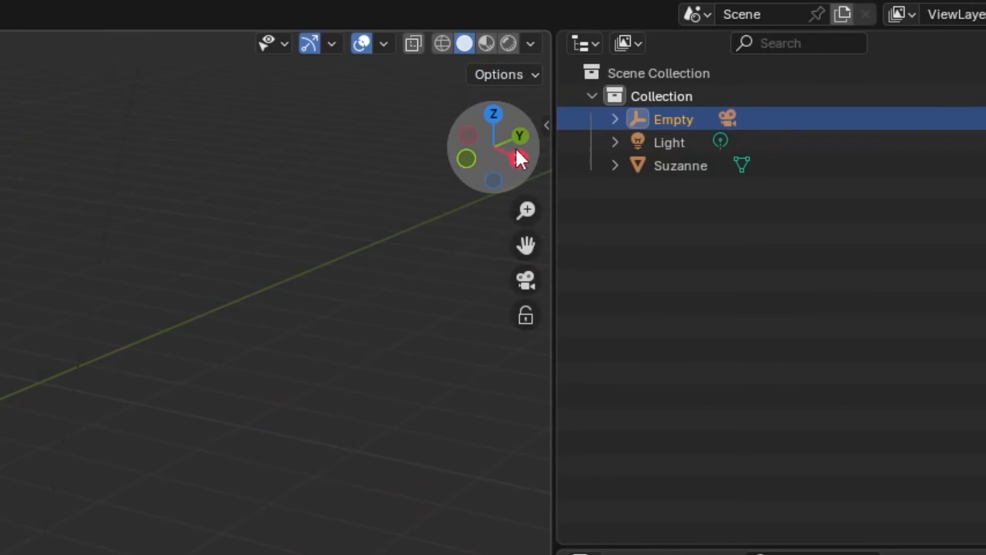
Show the cube empty's transform values in the viewport and check its Z rotation value during a trial rotation.
left_click(545, 124)
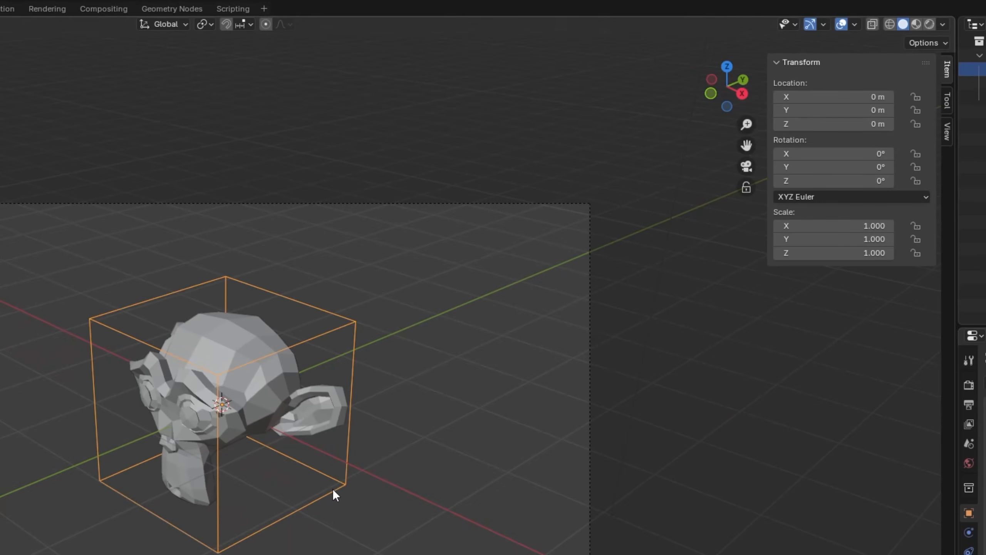
key("s")
key("r")
key("z")
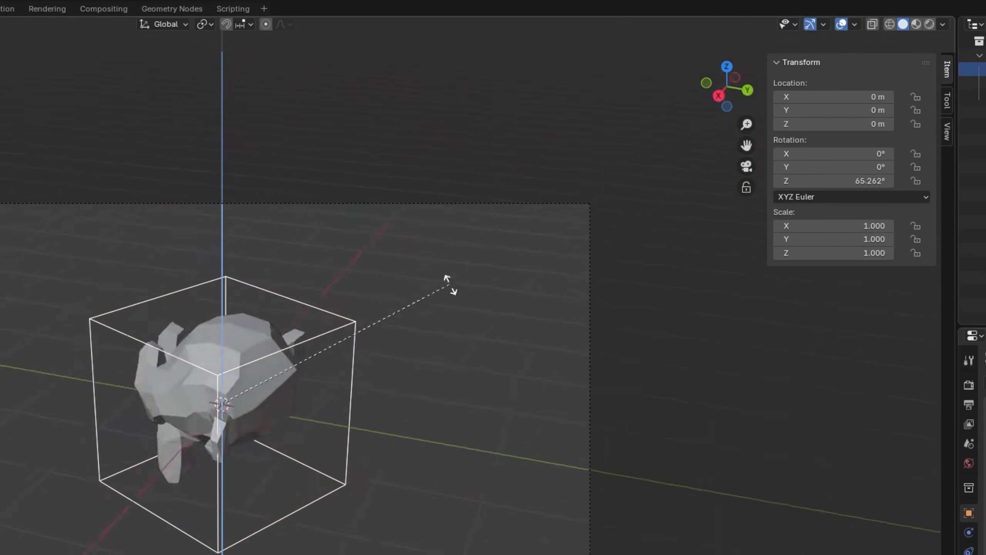
key("Escape")
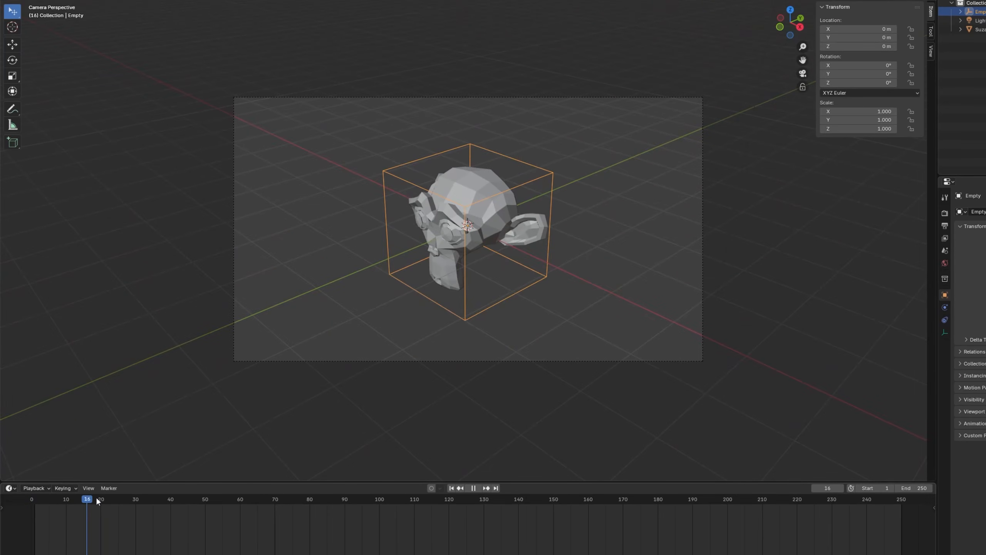
Return to frame 1 and insert a single keyframe for the empty's Z rotation at 0°.
left_click_drag(97, 501, 39, 504)
key("space")
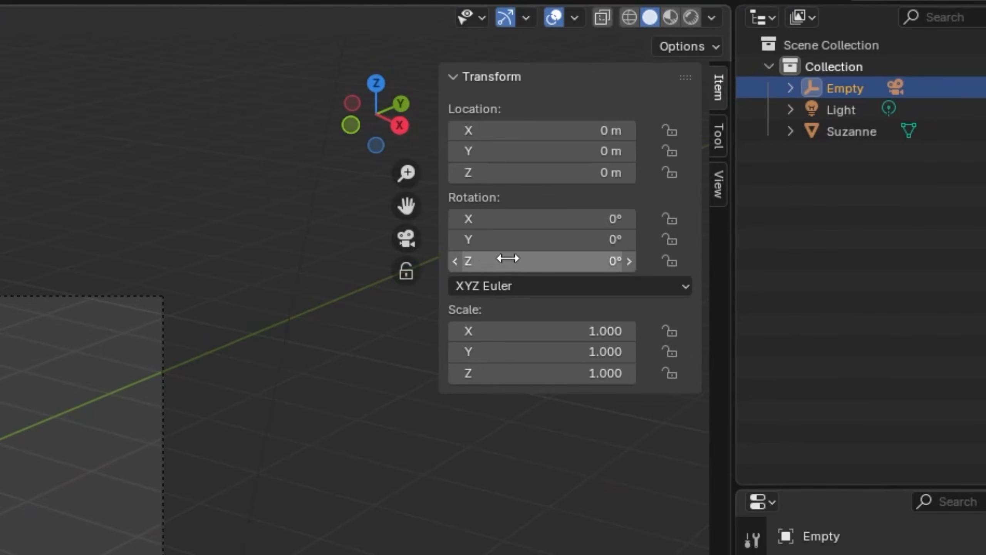
right_click(845, 82)
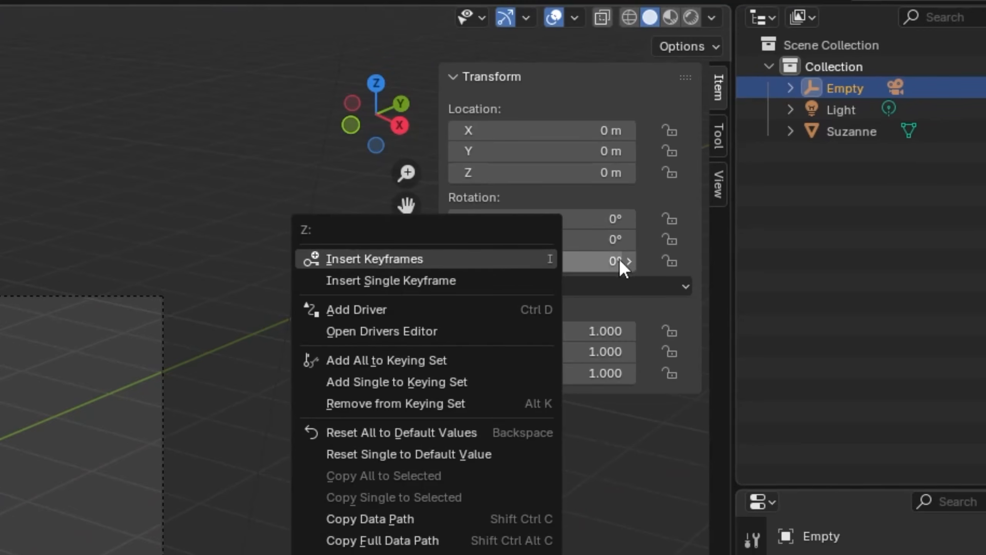
right_click(509, 258)
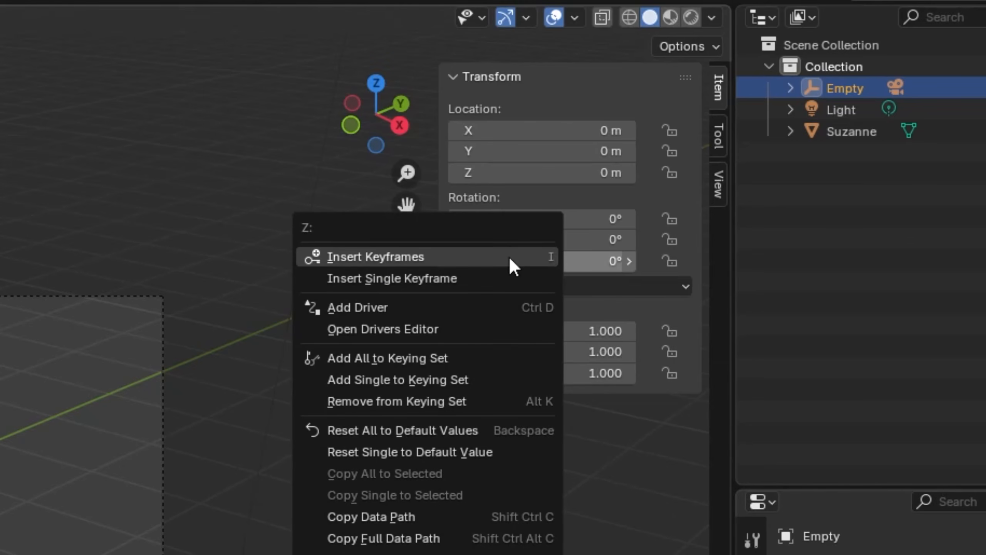
left_click(418, 278)
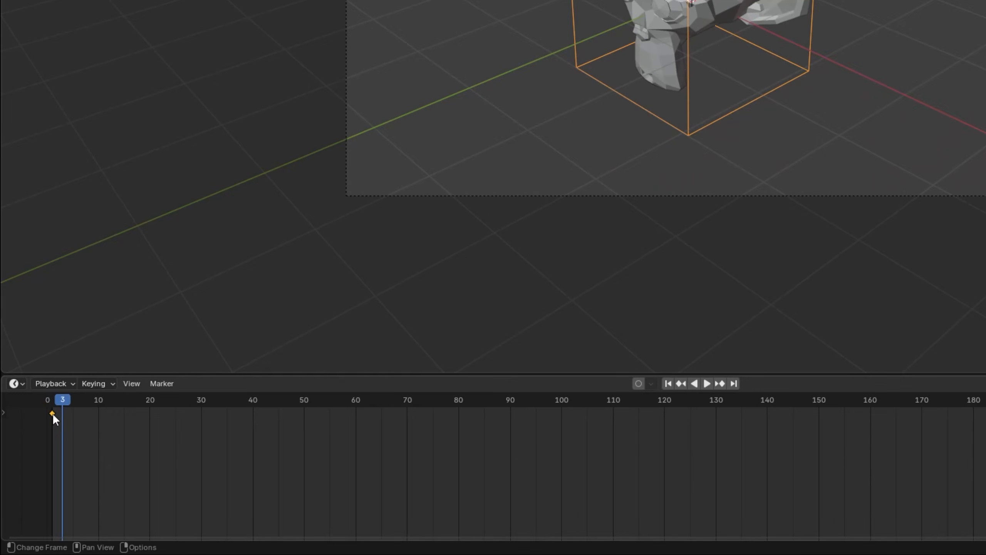
At frame 17, set the empty's Z rotation to 360°, insert a single keyframe for it and scrub through the animation.
left_click_drag(58, 411, 137, 407)
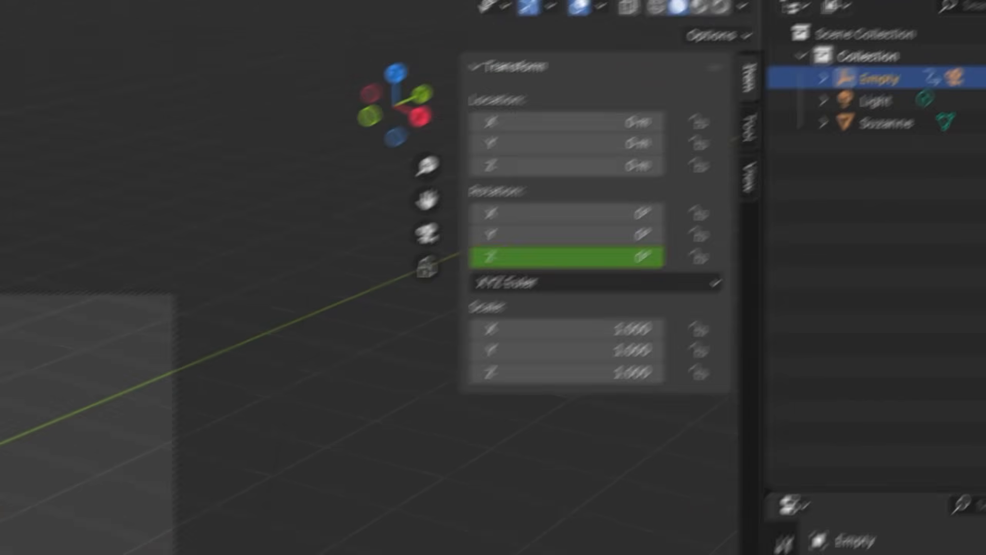
left_click(552, 272)
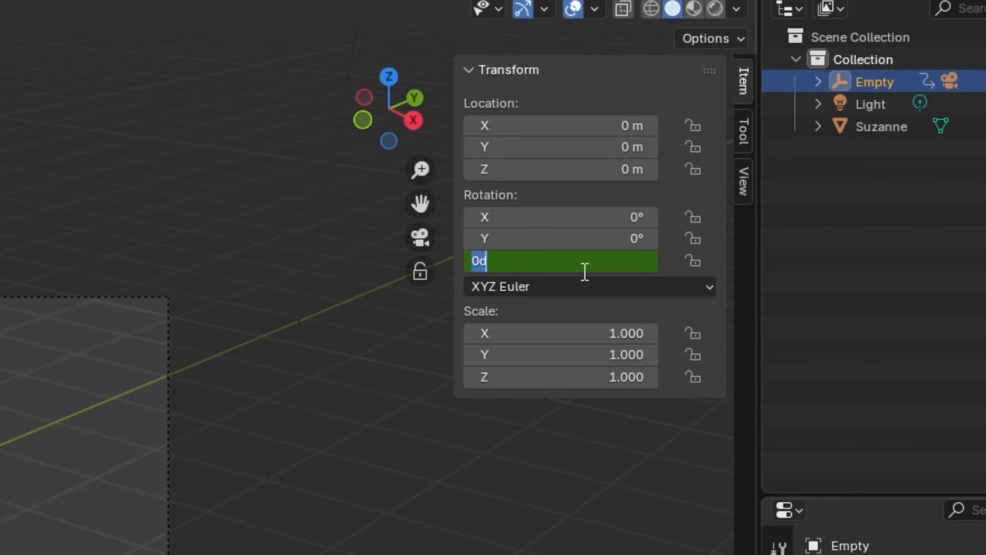
type("36")
key("Return")
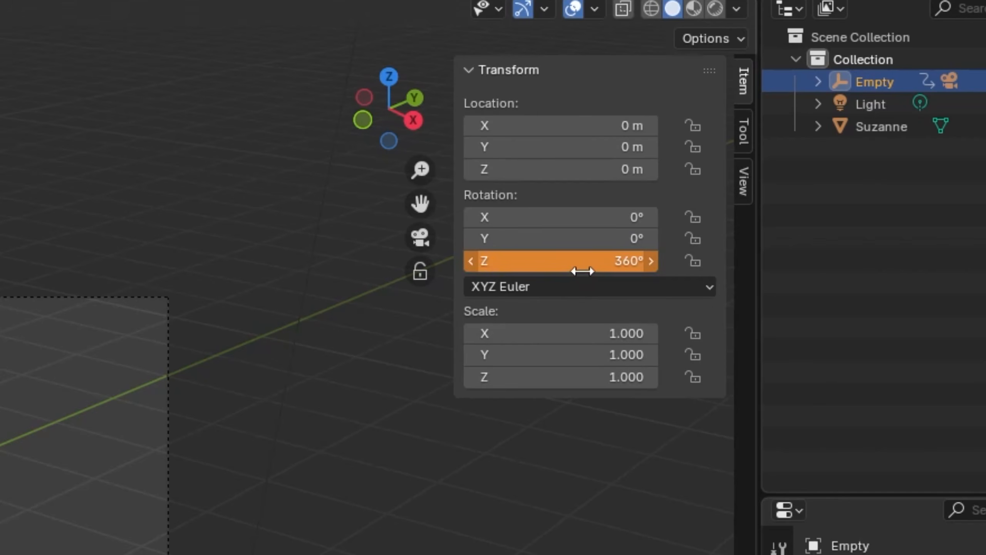
right_click(522, 260)
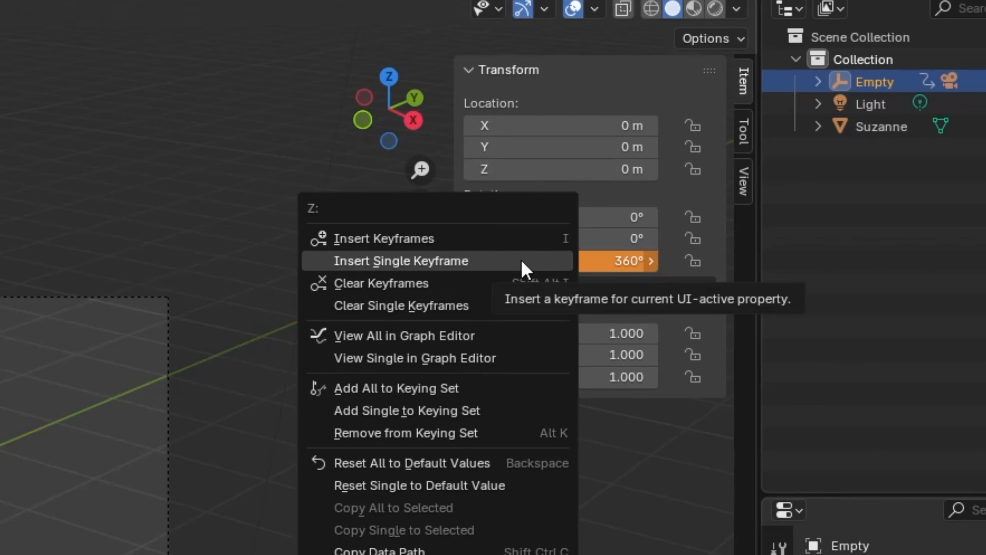
left_click(522, 259)
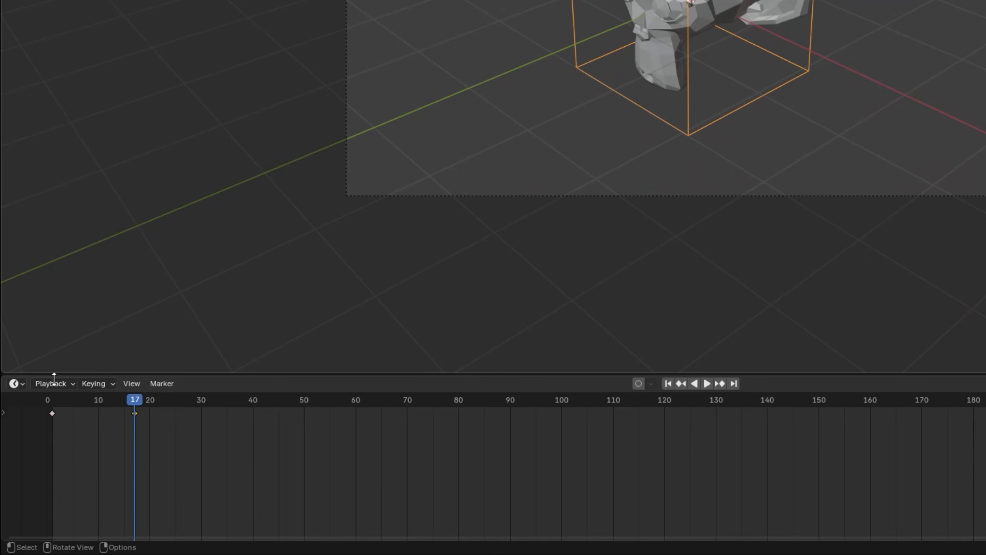
left_click_drag(139, 402, 129, 402)
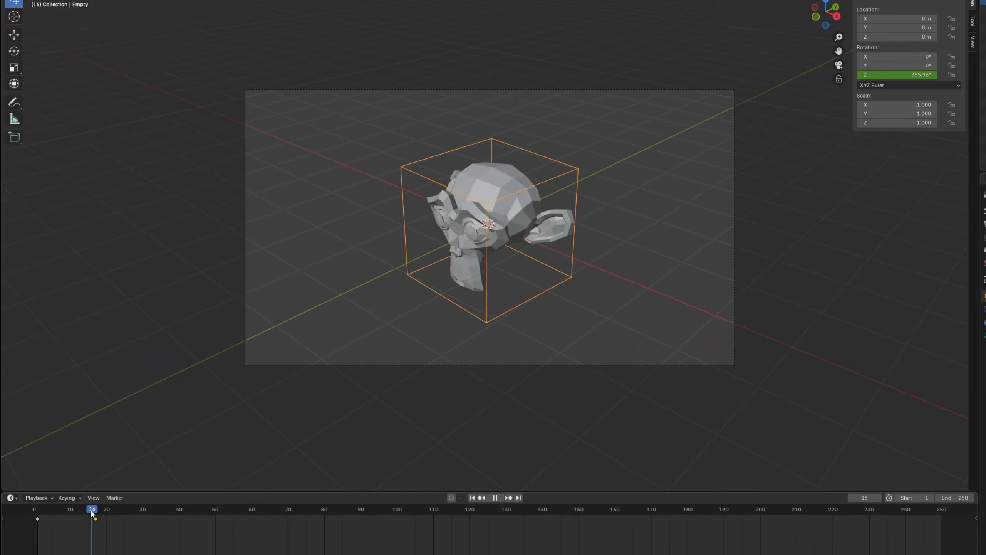
left_click_drag(91, 511, 68, 519)
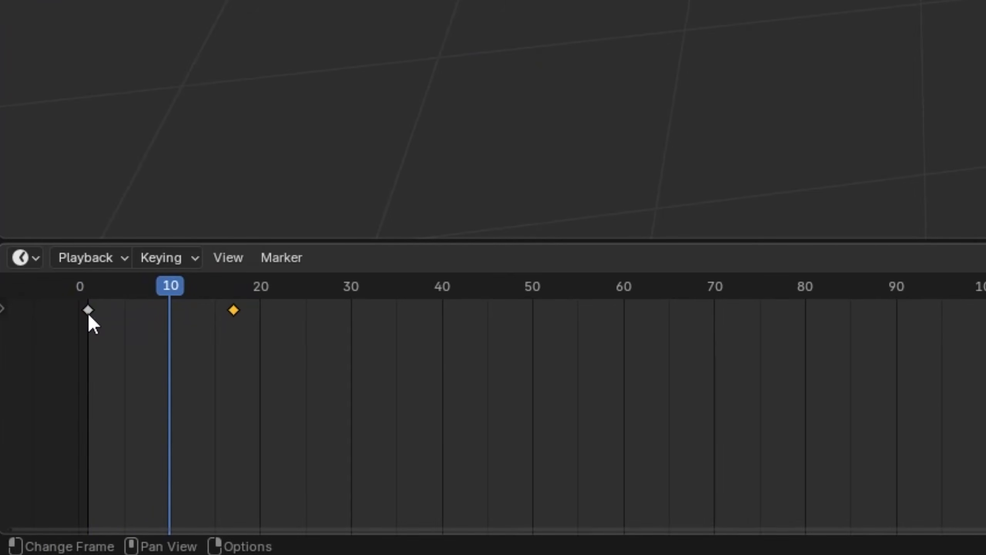
Set the interpolation mode of both Z rotation keyframes, at frames 1 and 17, to Linear.
right_click(87, 311)
right_click(88, 310)
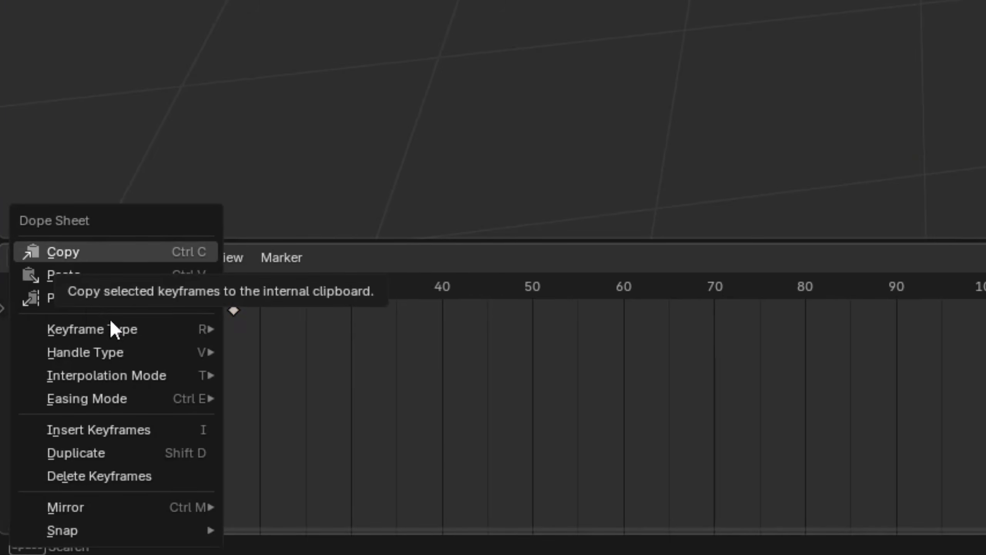
mouse_move(125, 398)
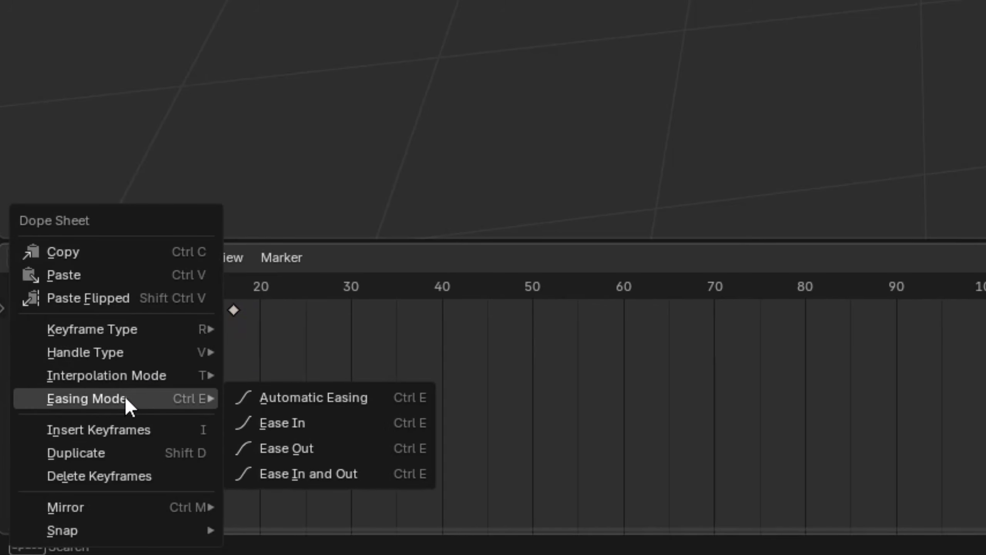
mouse_move(150, 335)
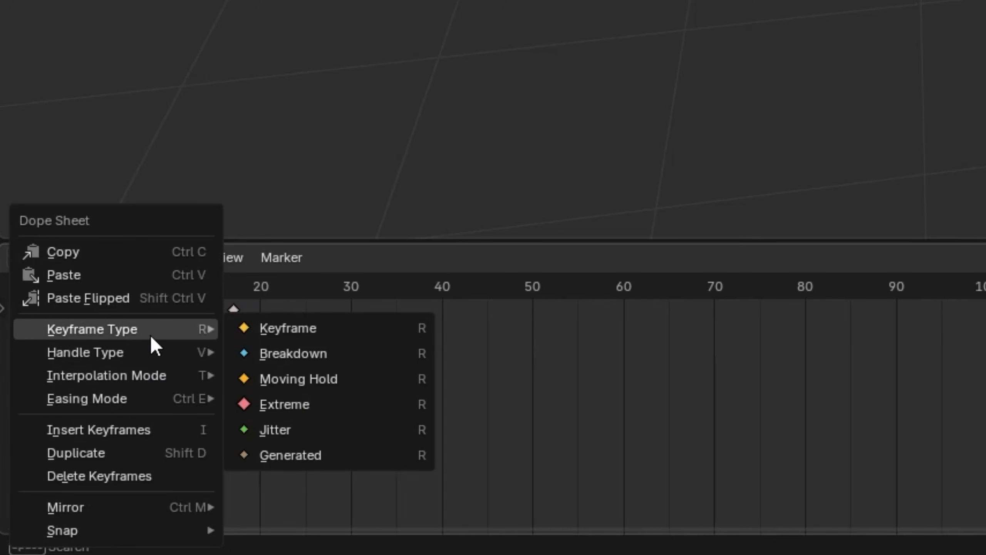
mouse_move(165, 376)
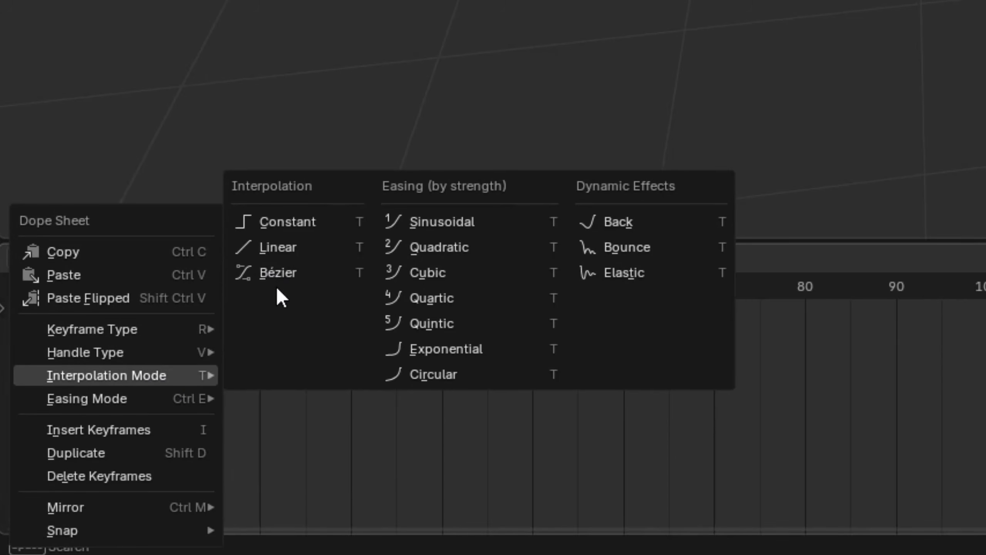
left_click(277, 248)
right_click(239, 315)
mouse_move(242, 315)
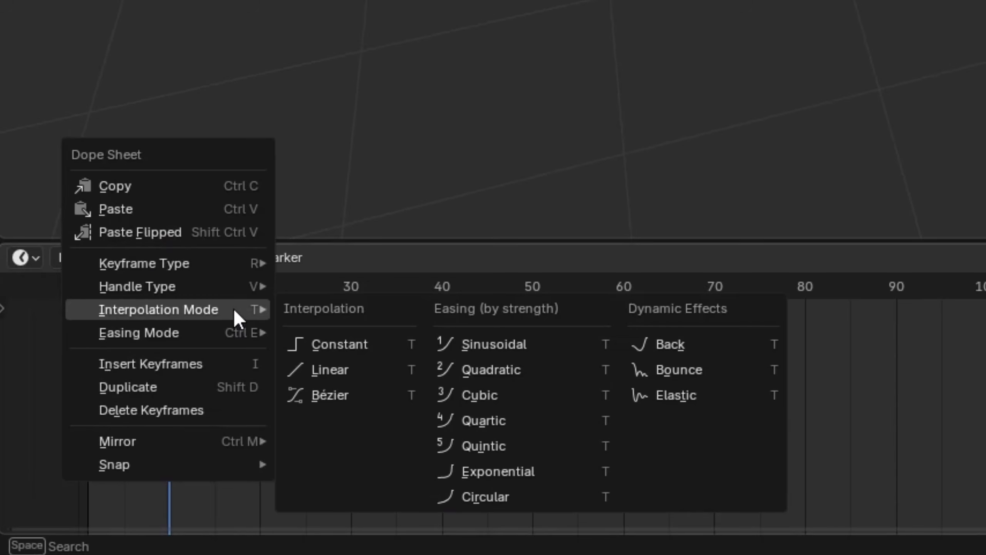
left_click(341, 376)
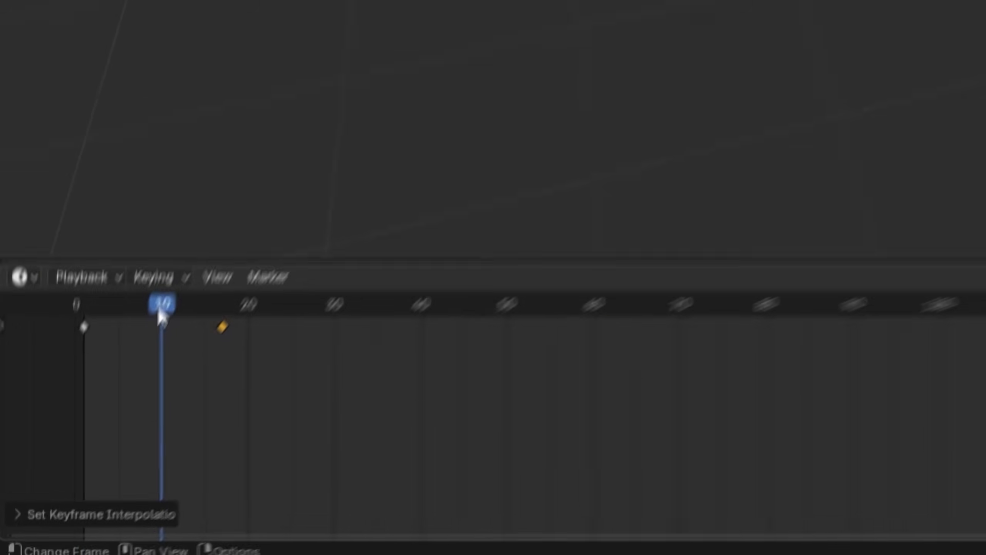
Scrub the timeline back to frame 1 to check the linear camera orbit, and clear the selection.
left_click_drag(169, 292, 87, 292)
mouse_move(37, 512)
left_mouse_down()
mouse_move(93, 513)
mouse_move(39, 516)
left_mouse_up()
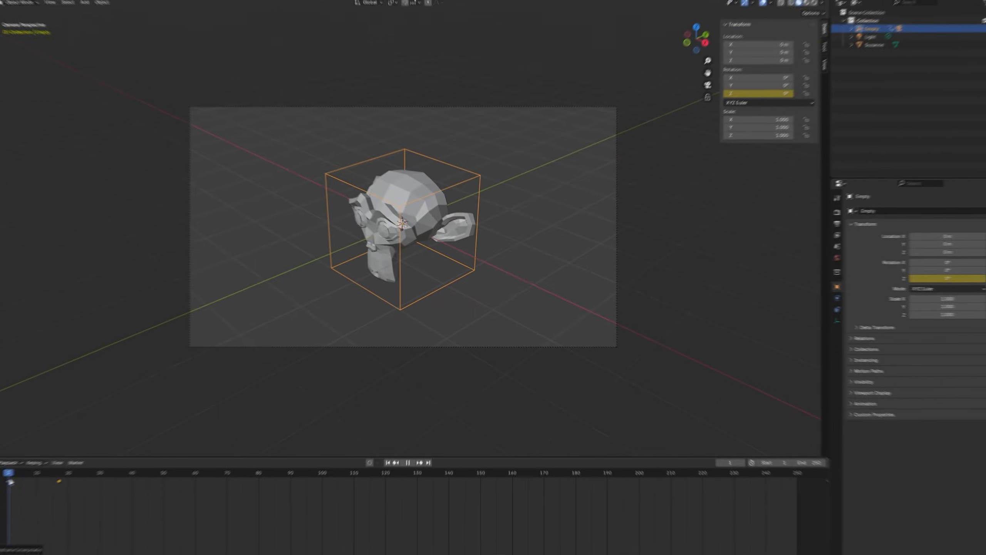
left_click(459, 307)
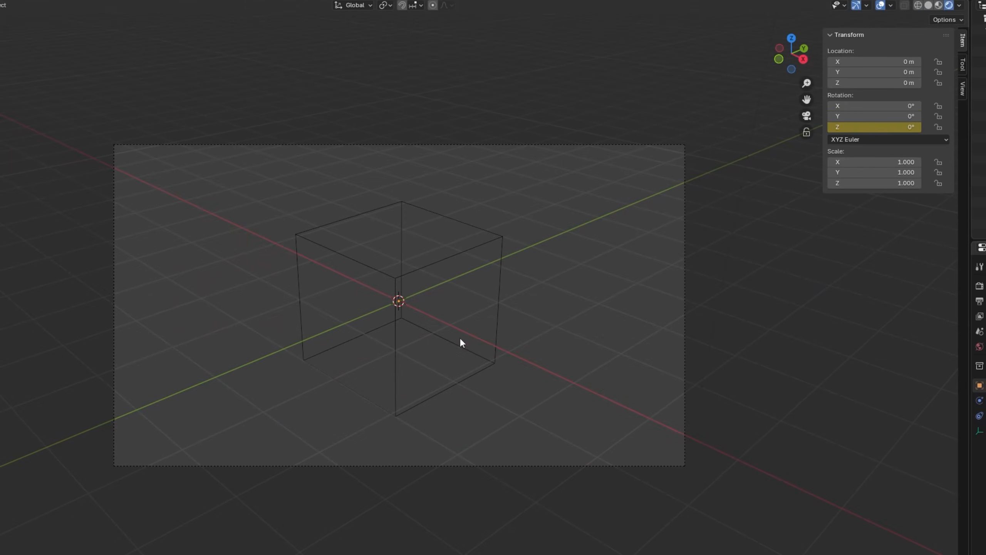
Examine the scene in rendered viewport shading from several angles around the monkey head, camera and light.
scroll(524, 396, "down", 3)
scroll(524, 396, "up", 4)
mouse_move(496, 390)
middle_mouse_down()
mouse_move(542, 376)
mouse_move(594, 400)
middle_mouse_up()
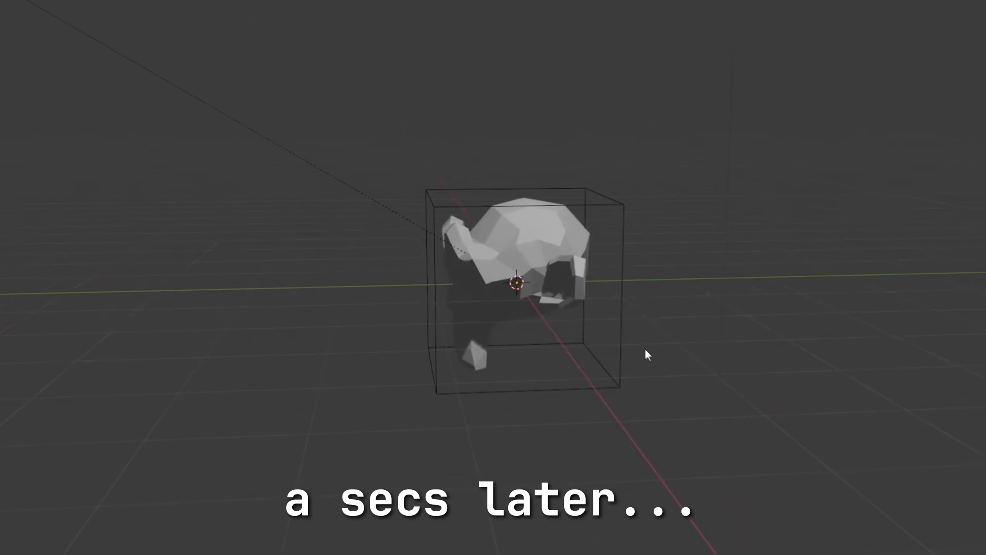
middle_click_drag(645, 350, 637, 309)
scroll(608, 346, "down", 5)
scroll(566, 339, "up", 7)
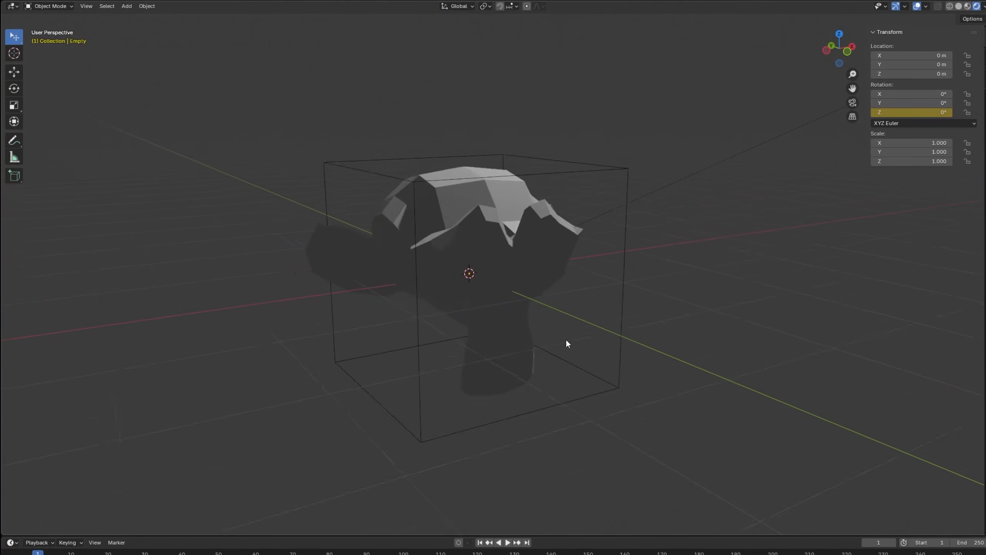
middle_click_drag(567, 341, 523, 260)
scroll(559, 348, "down", 5)
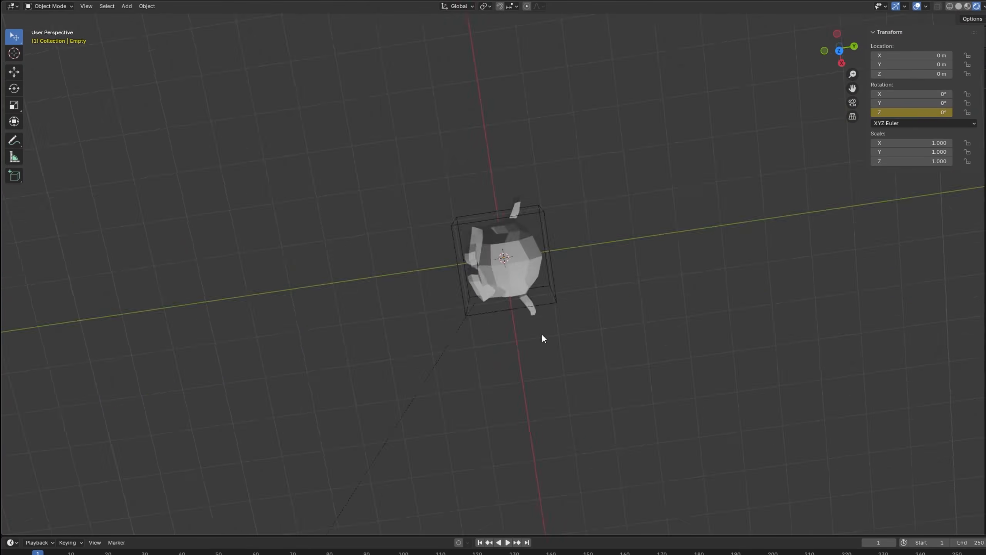
middle_click_drag(541, 333, 587, 308)
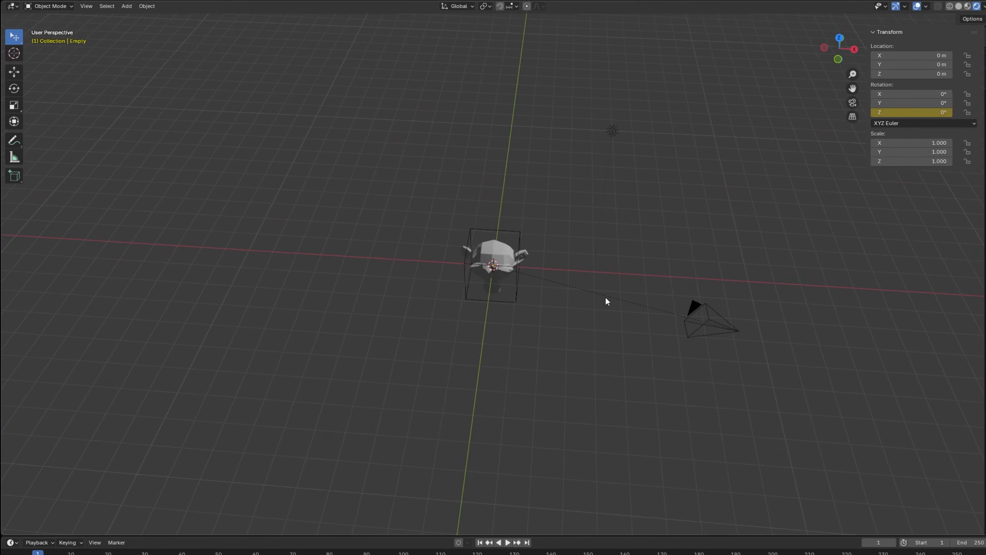
Return the viewport to solid shading and select the camera.
left_click(612, 130)
scroll(529, 244, "up", 3)
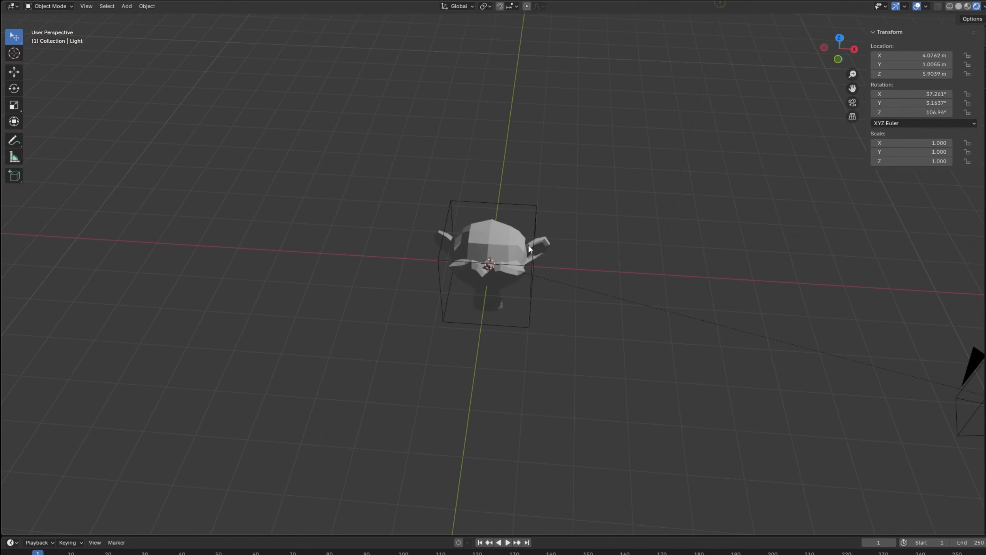
scroll(533, 283, "down", 4)
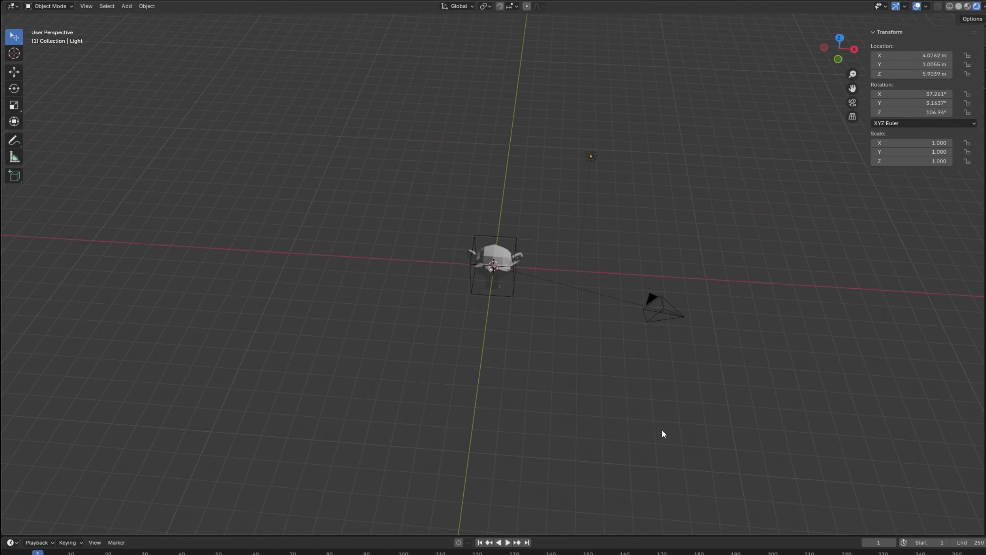
left_click(950, 6)
left_click(958, 6)
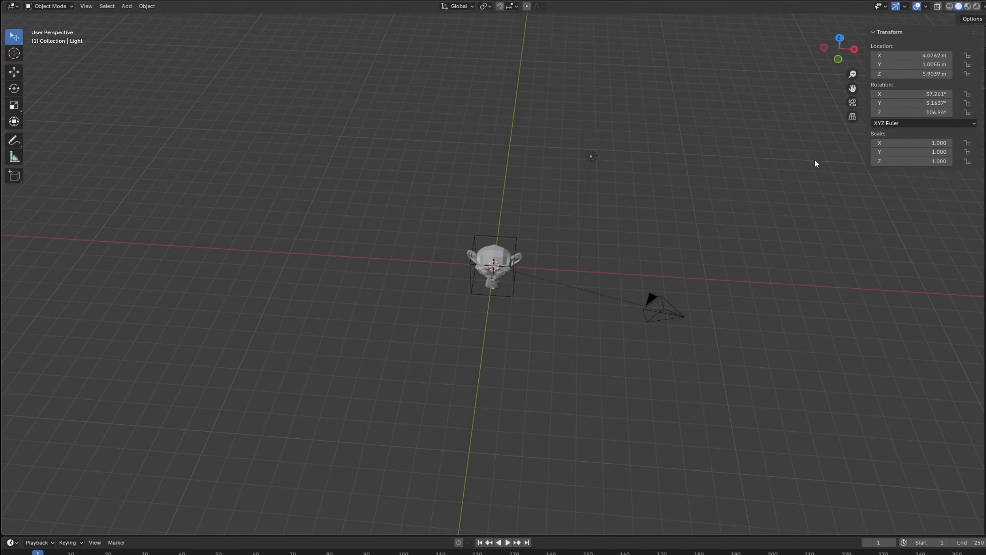
mouse_move(815, 161)
middle_mouse_down()
mouse_move(804, 154)
mouse_move(742, 190)
mouse_move(668, 202)
middle_mouse_up()
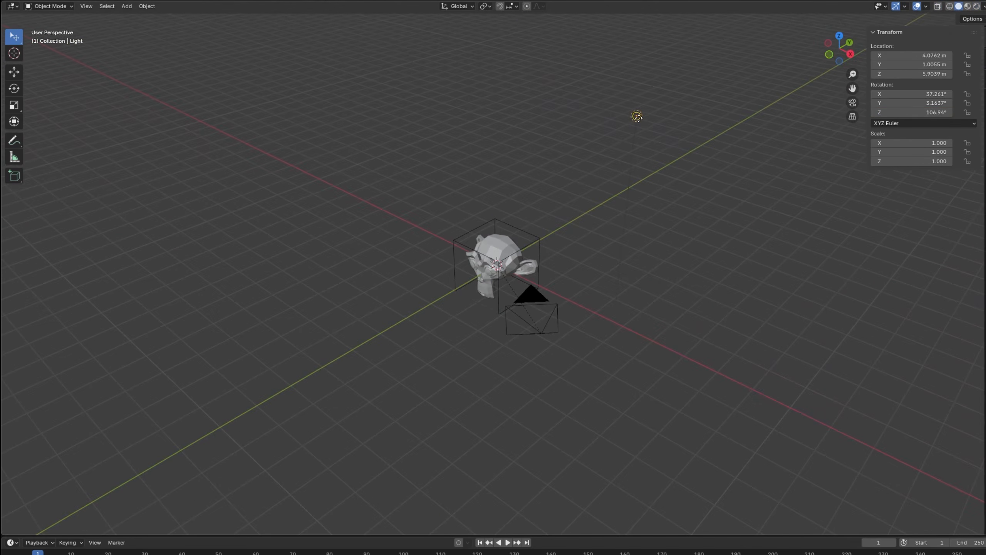
middle_click_drag(644, 154, 685, 177)
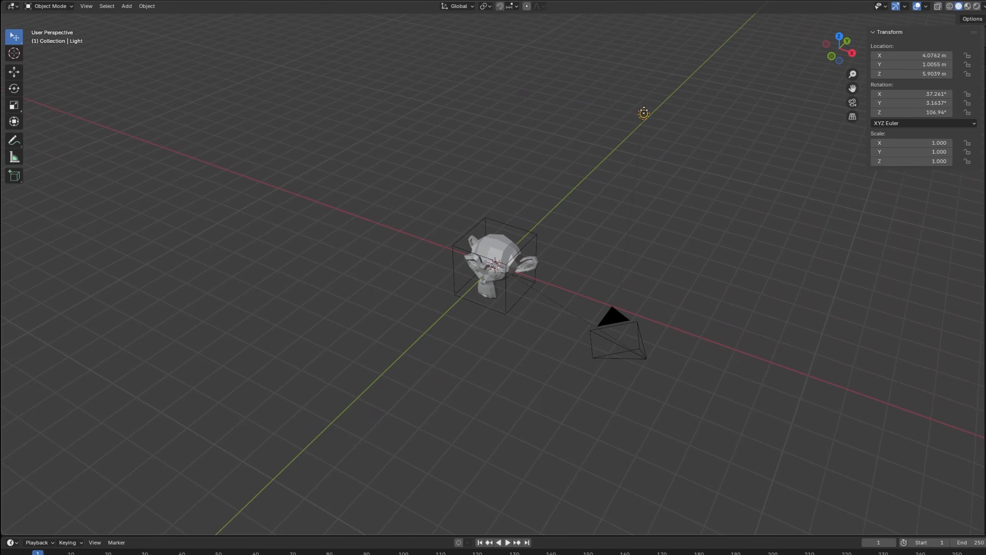
left_click(646, 358)
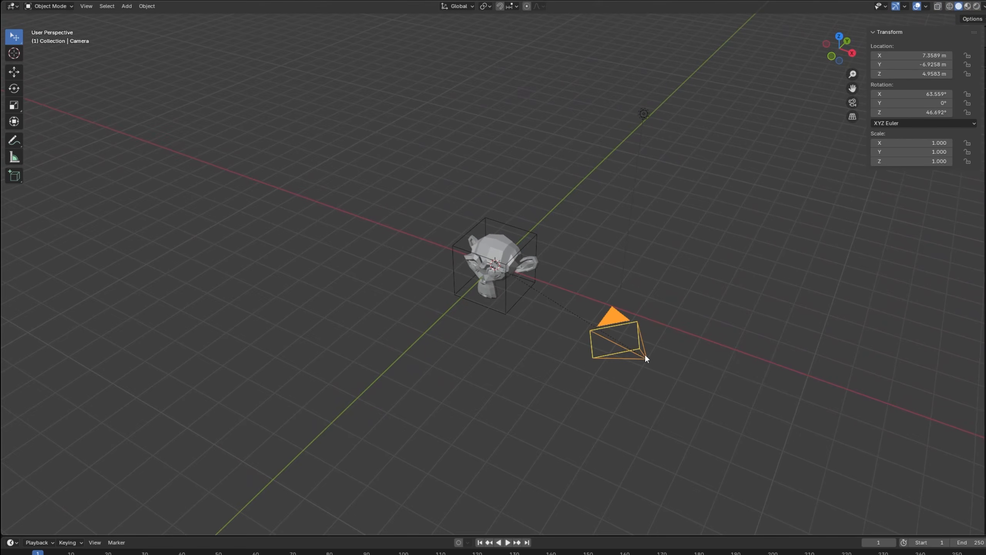
key("shift+s")
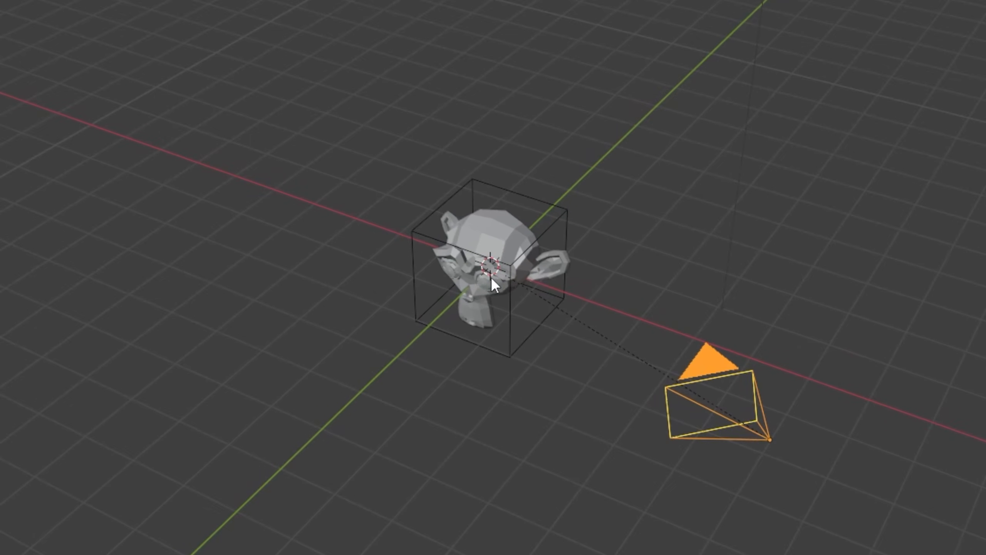
Place the 3D cursor freehand at a few spots in the scene with the Cursor tool.
middle_click_drag(557, 325, 633, 316)
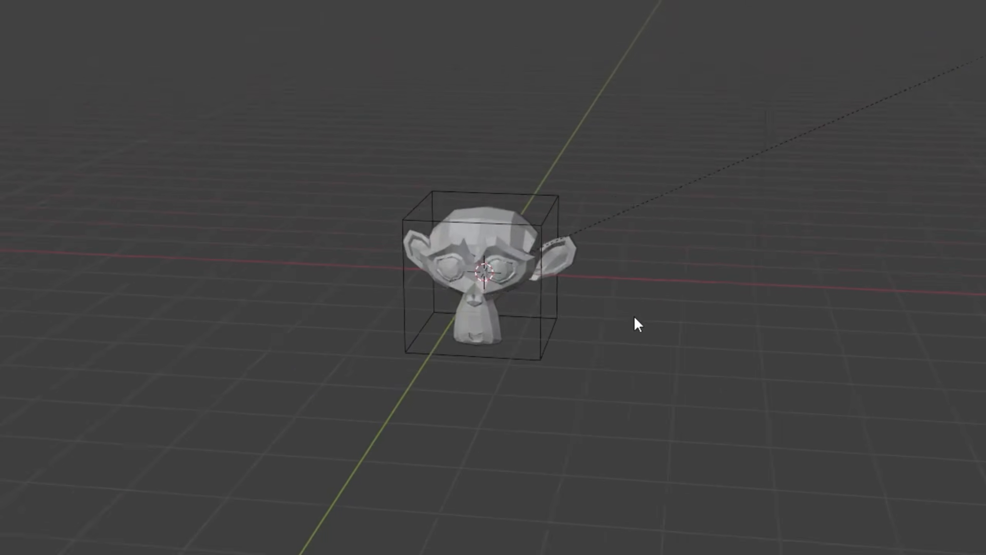
scroll(466, 264, "up", 1)
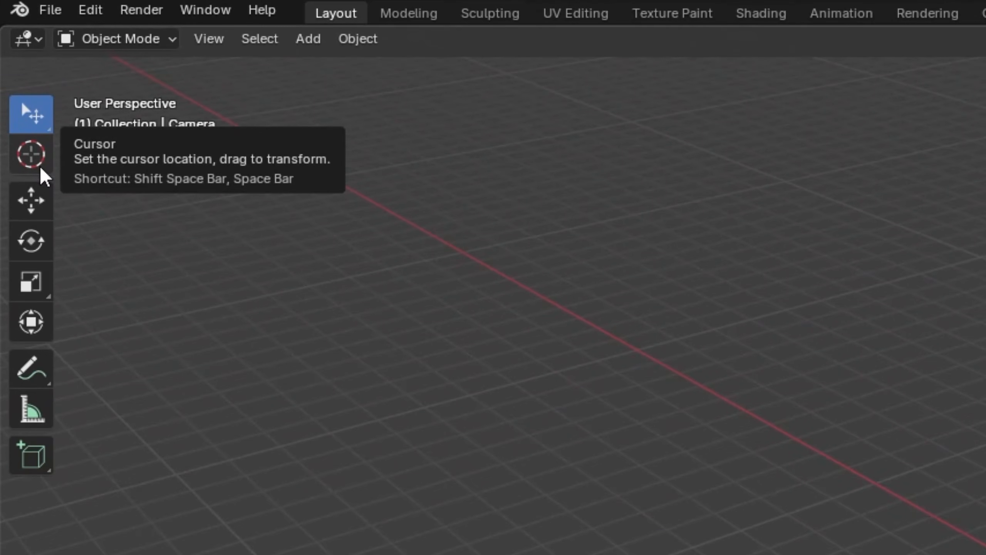
left_click(41, 169)
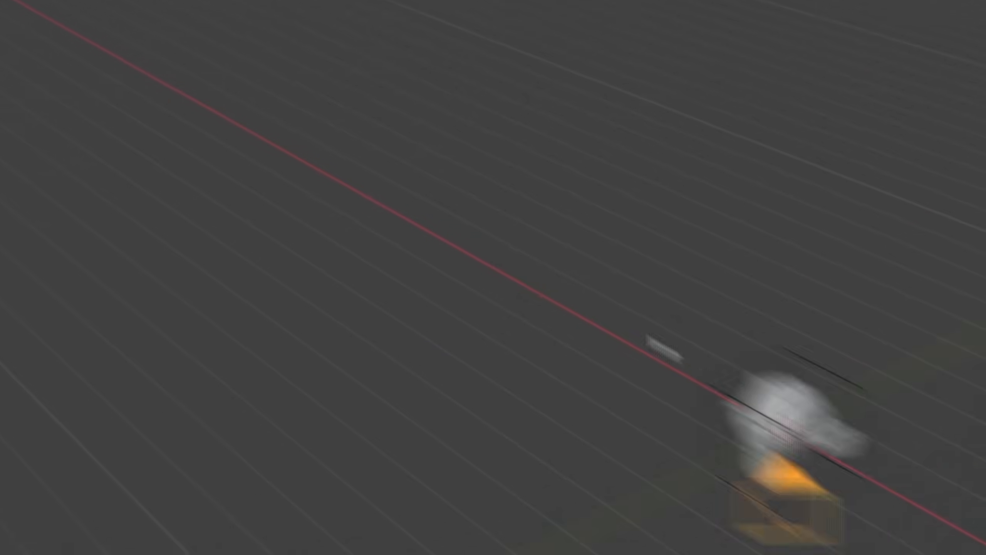
left_click(649, 331)
left_click(227, 214)
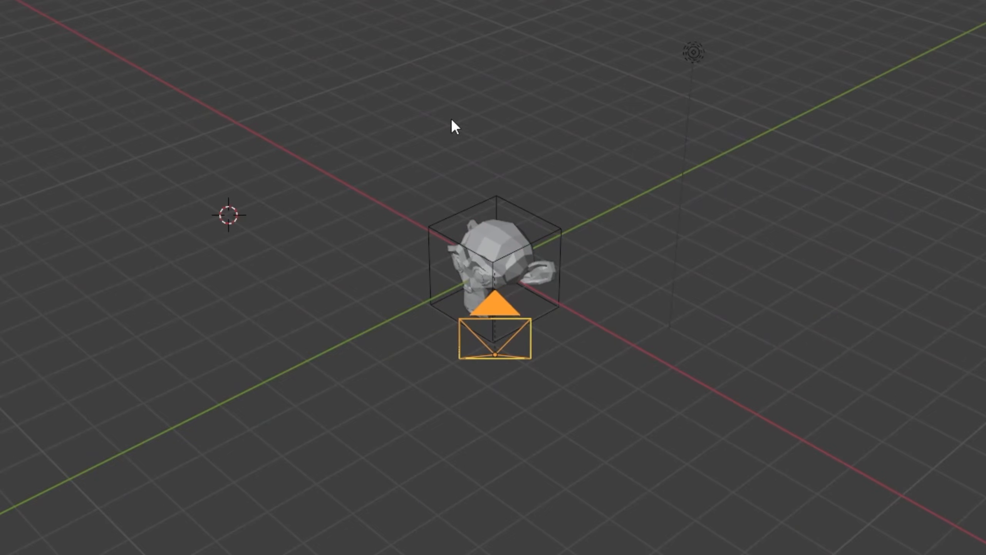
left_click(619, 238)
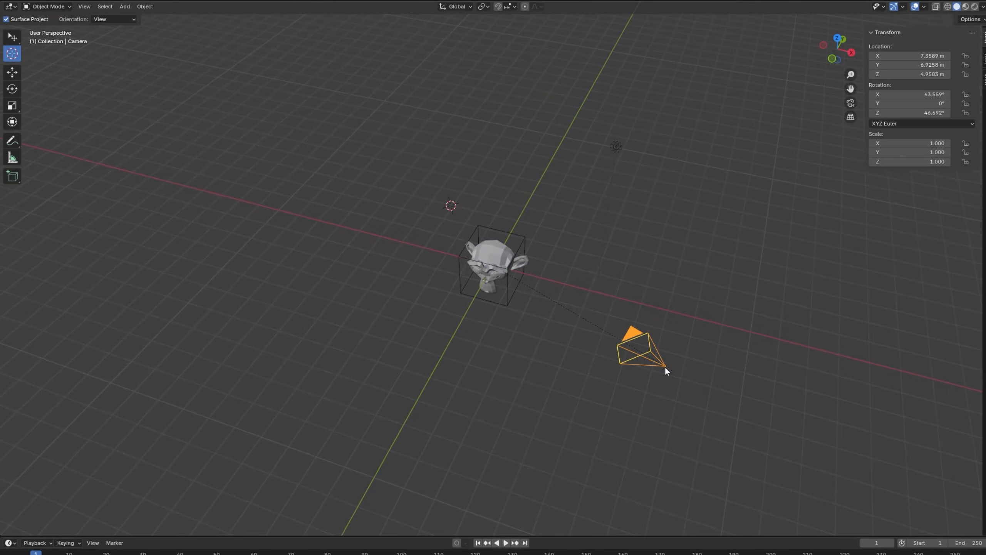
Snap the 3D cursor to the selected camera and check its position from another angle.
key("shift+s")
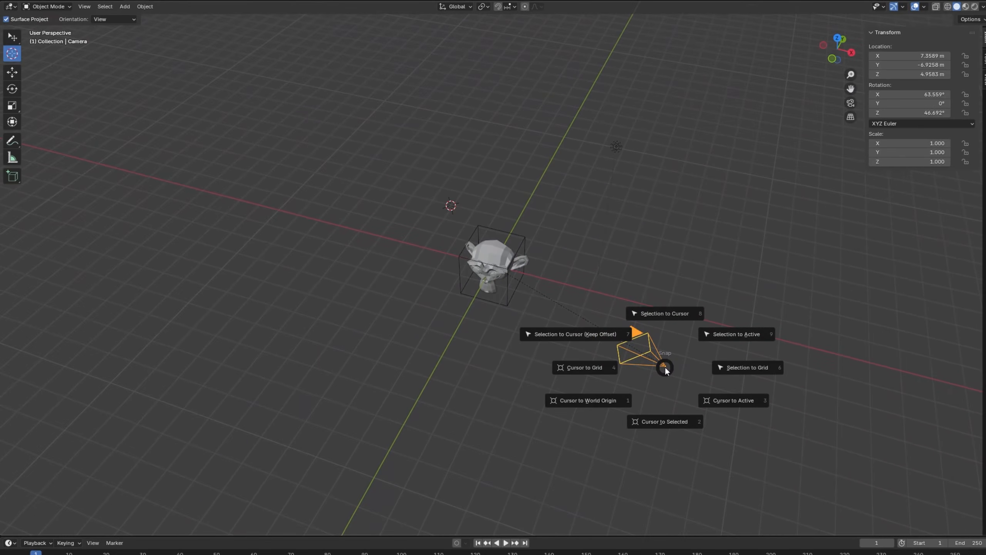
left_click(662, 422)
middle_click_drag(661, 422, 610, 335)
scroll(583, 320, "up", 2)
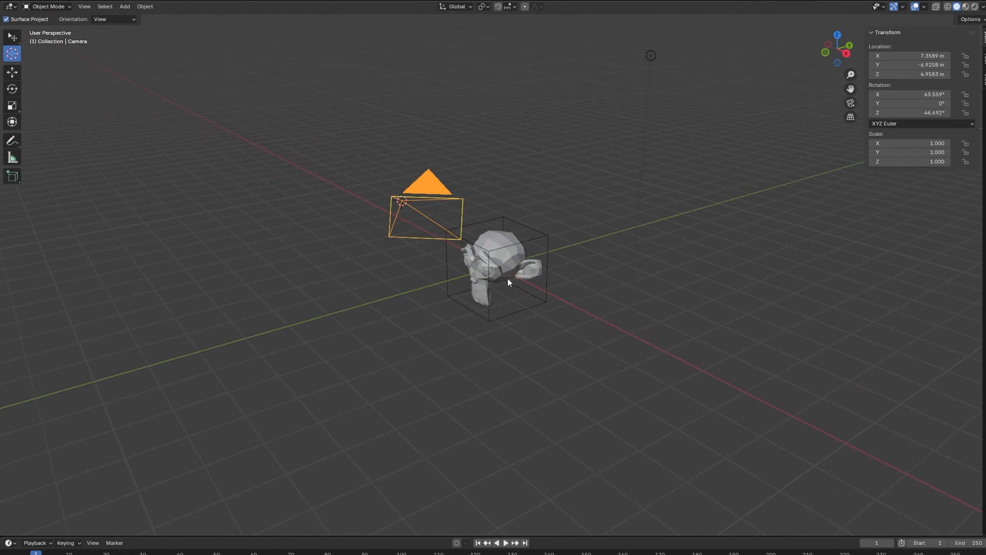
middle_click_drag(548, 276, 569, 294)
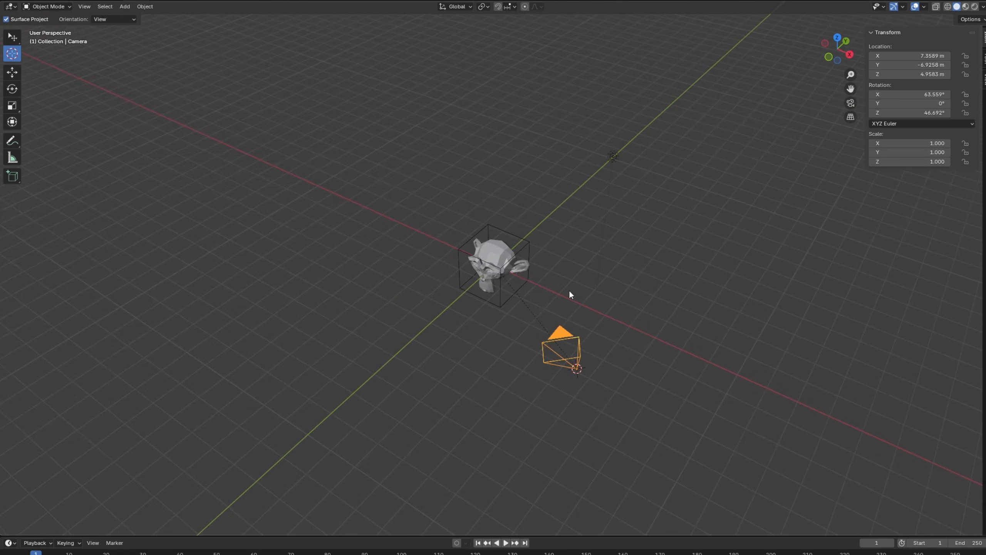
Select the light with the Select tool and snap it to the 3D cursor at the camera's origin.
key("w")
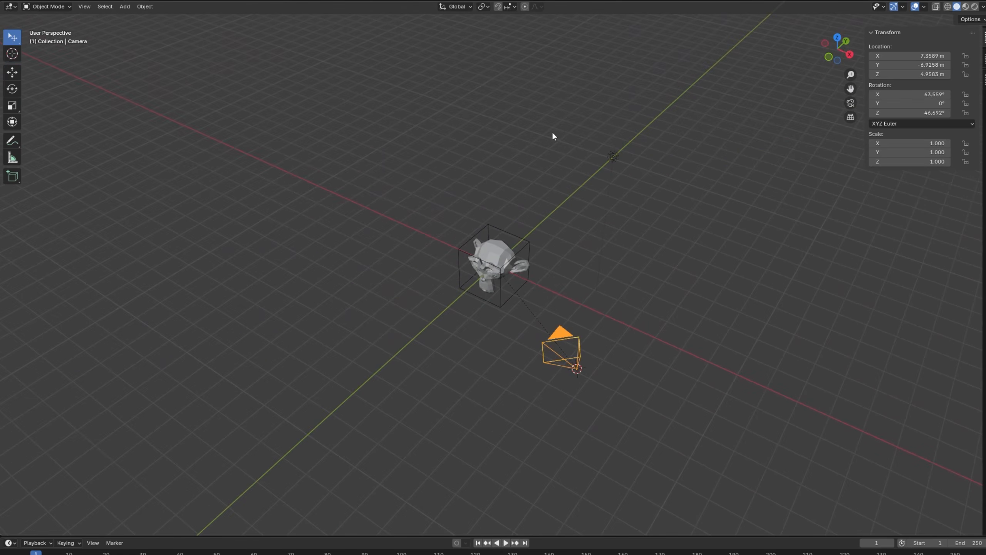
left_click(613, 156)
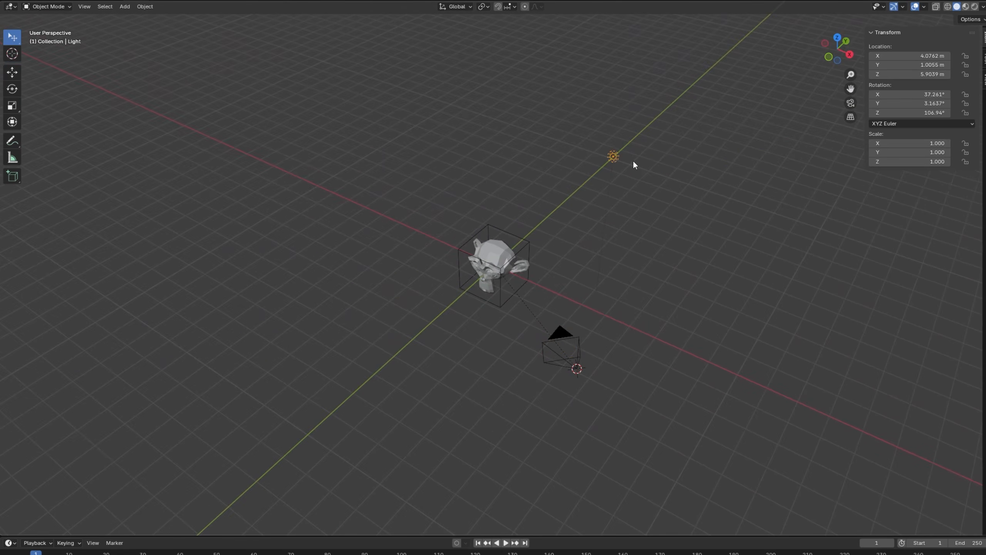
key("shift+s")
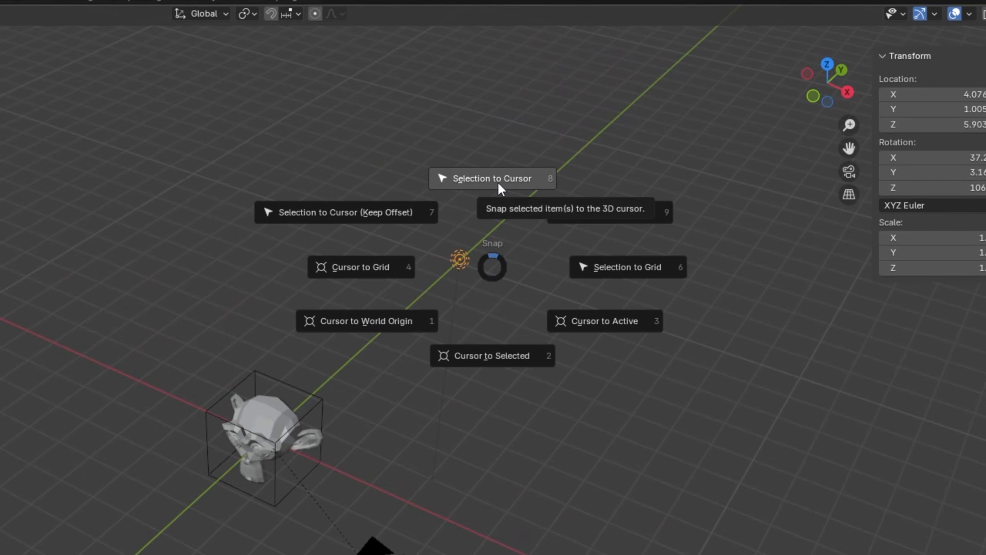
left_click(498, 183)
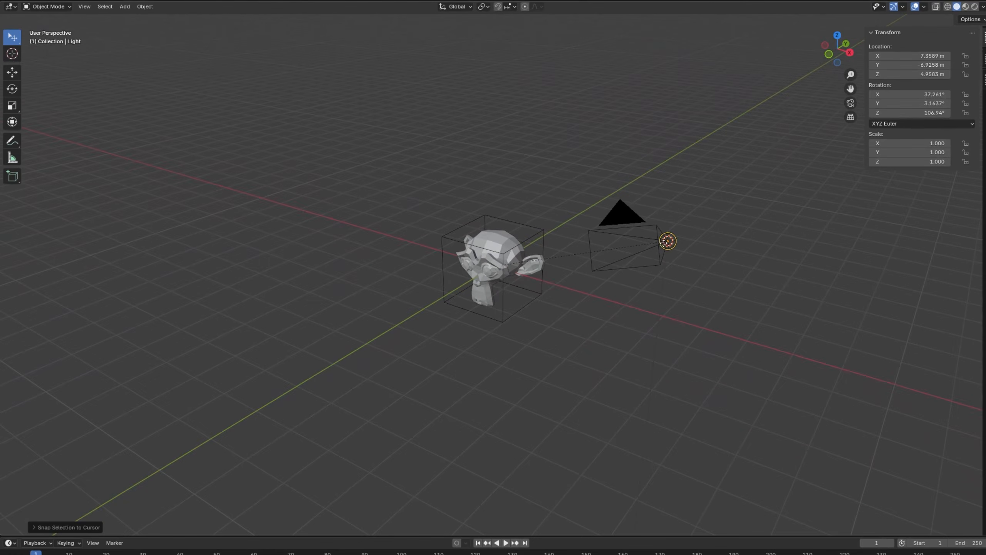
scroll(609, 329, "down", 1)
left_click(596, 326)
middle_click_drag(596, 326, 711, 344)
Parent the light to the empty around the monkey head using the Object option.
left_click(643, 323)
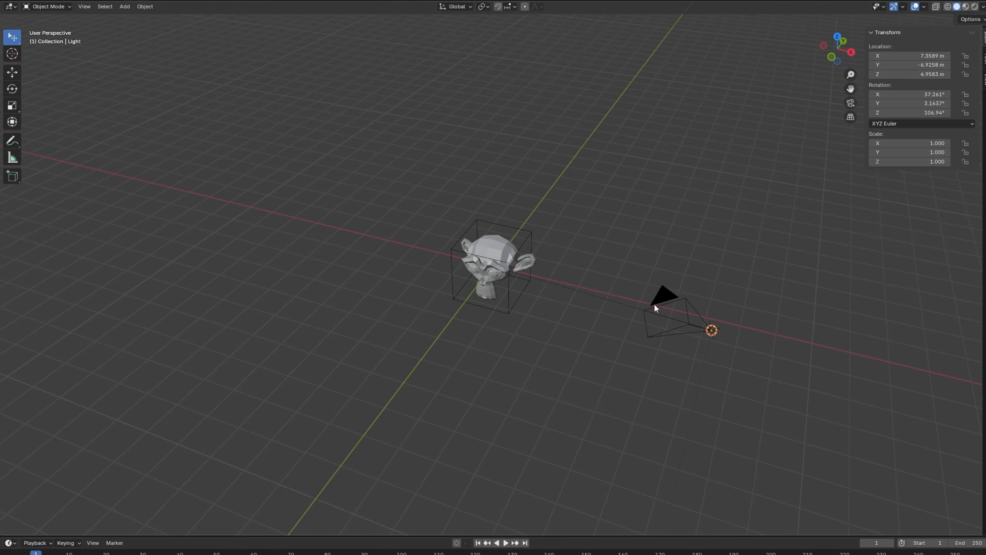
left_click(509, 288)
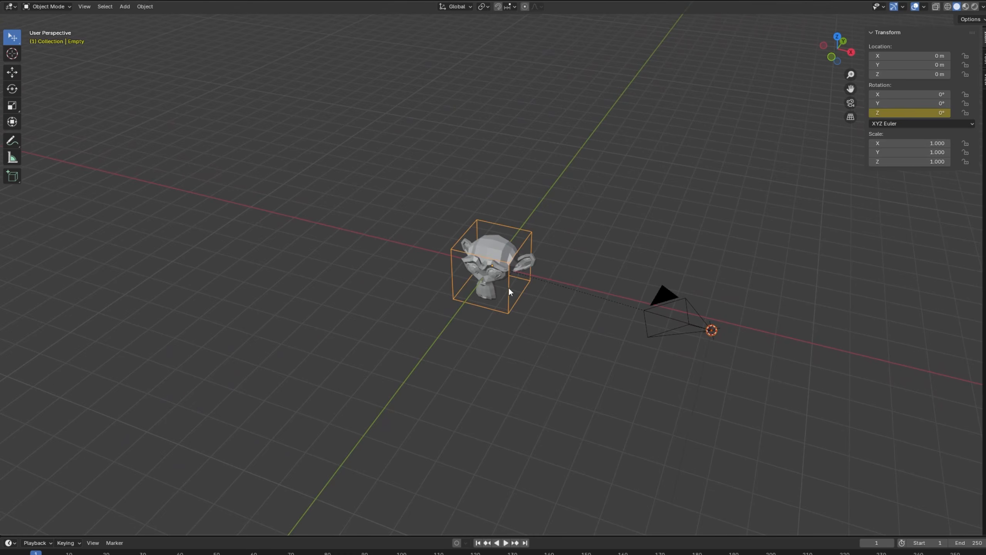
key("ctrl+p")
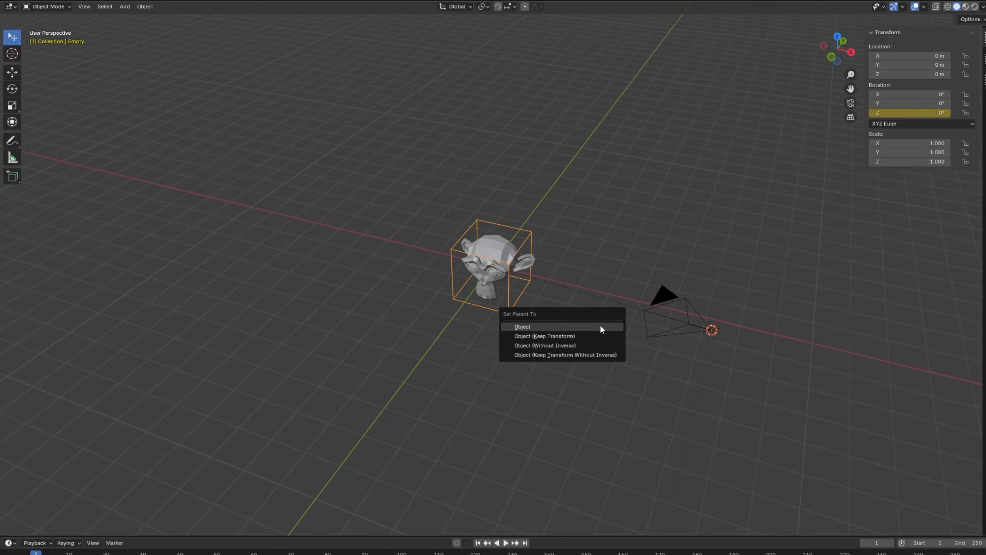
left_click(601, 327)
left_click(668, 400)
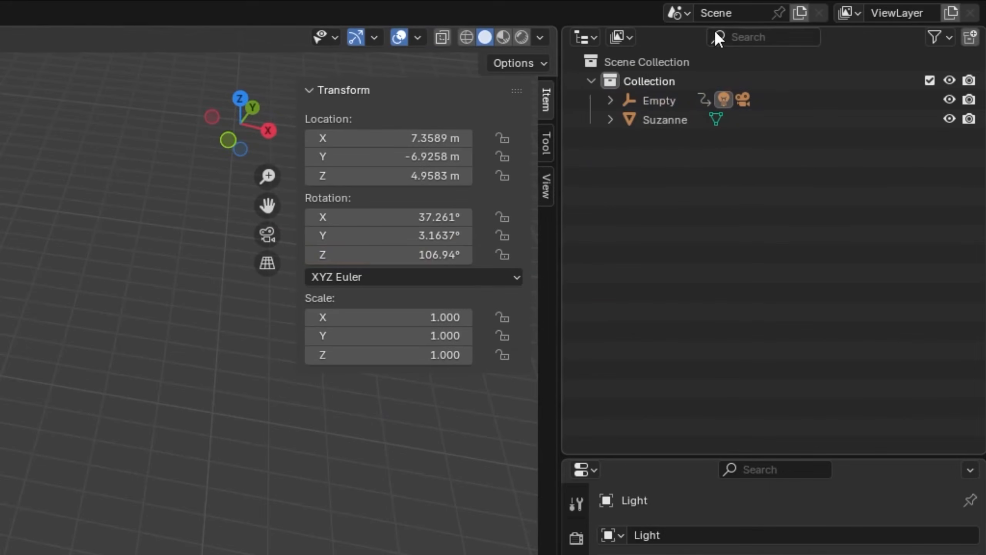
Expand the Empty's hierarchy in the outliner to check its Camera and Light children, and select the Light.
left_click(615, 101)
left_click(609, 99)
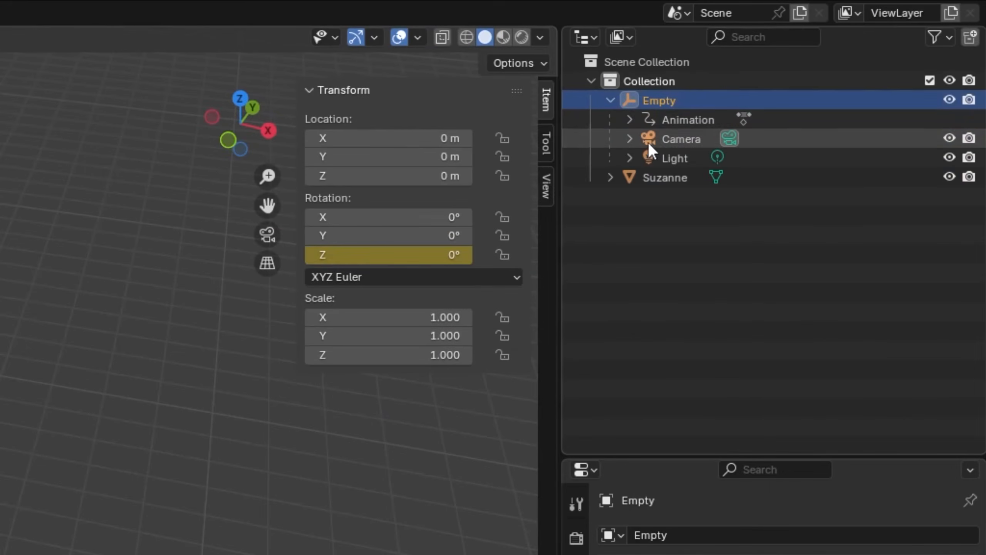
left_click(674, 160)
left_click(686, 138)
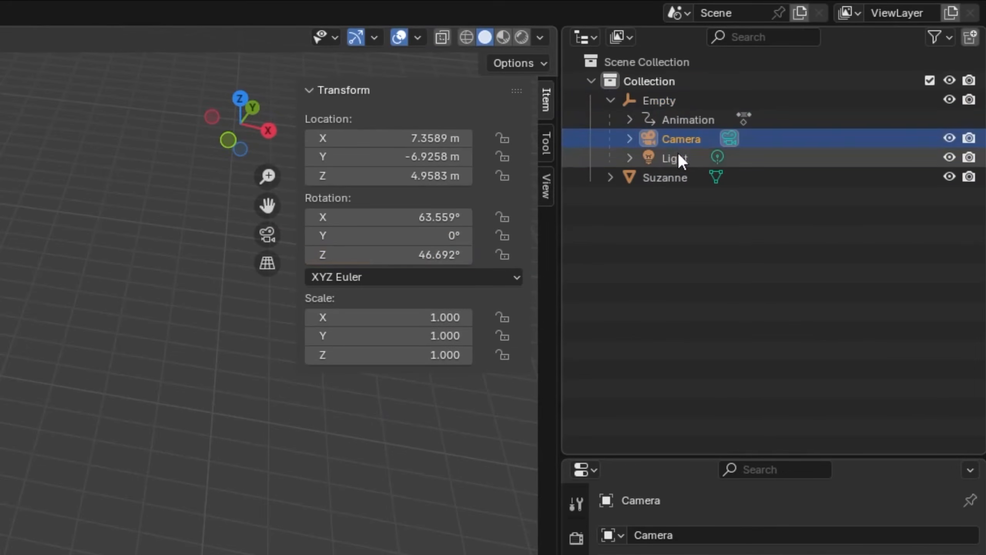
left_click(678, 157)
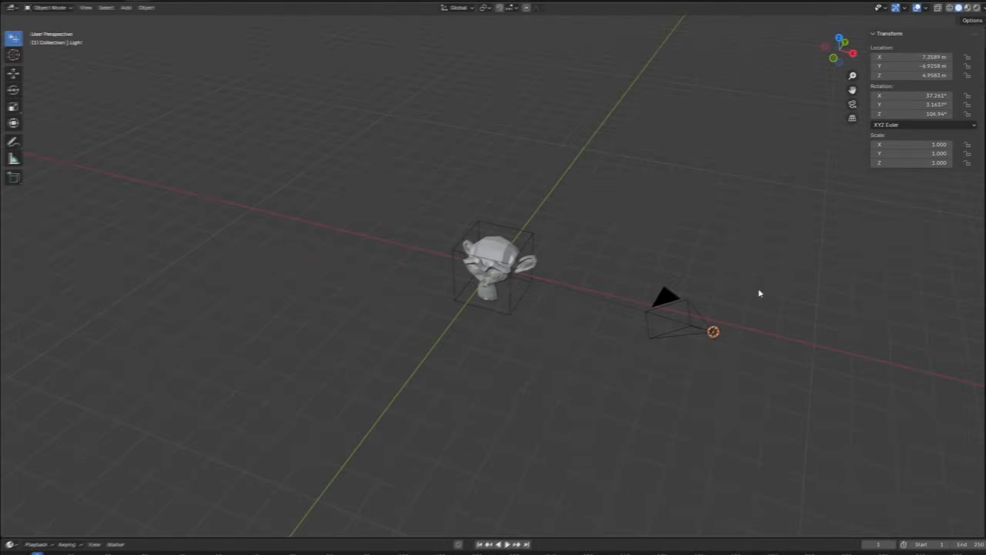
Change the light's type to Spot and rotate it to about 60.7°, -34.6°, 64.6° so its beam aims at the monkey head.
scroll(760, 293, "down", 2)
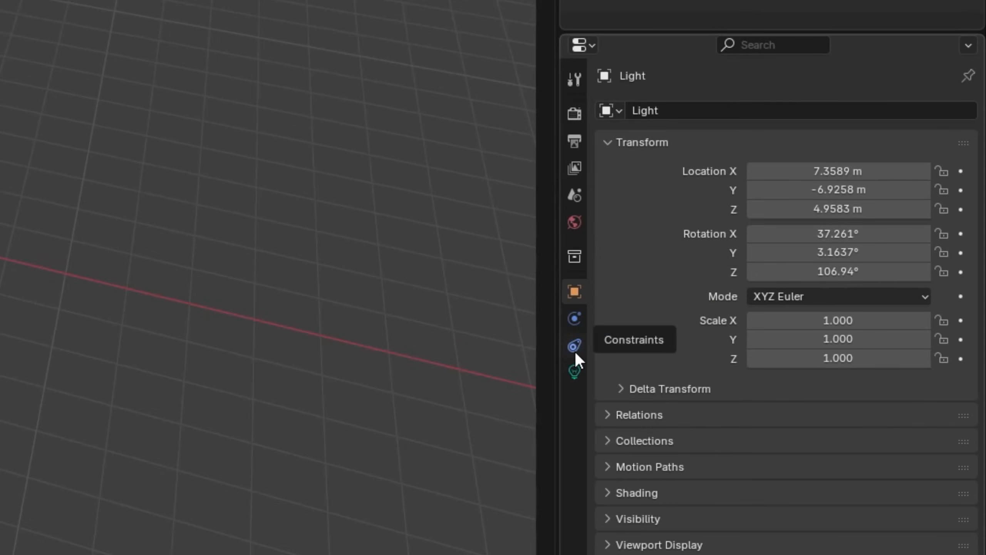
left_click(575, 371)
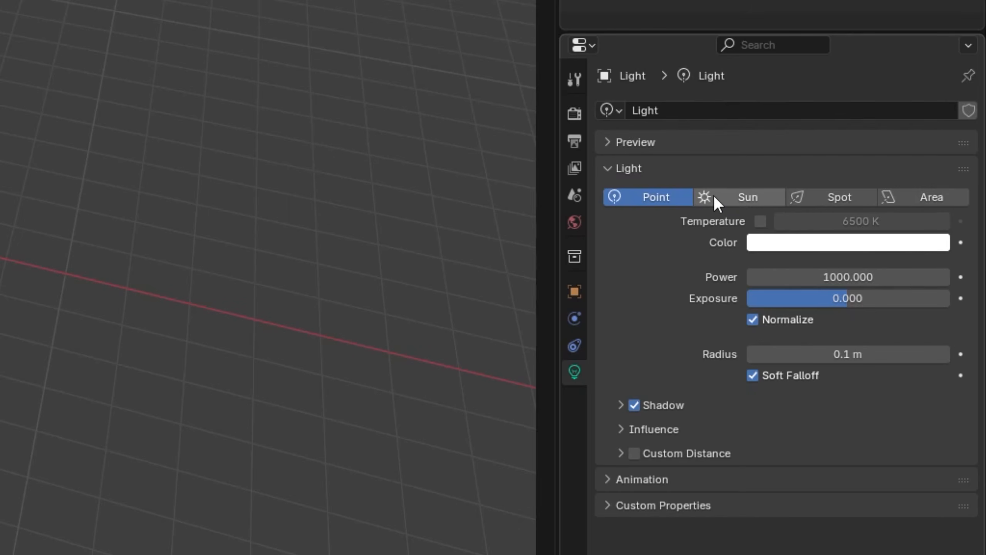
left_click(843, 197)
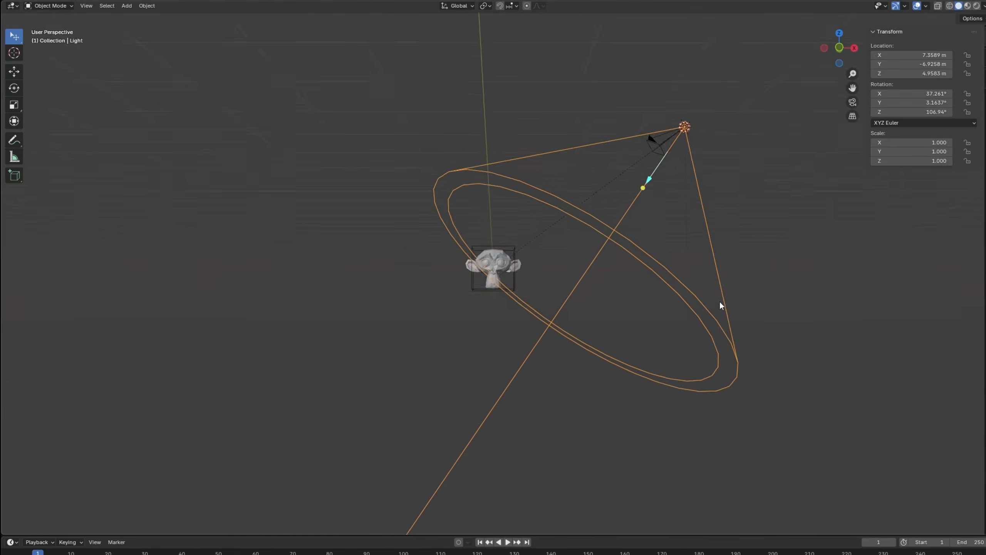
middle_click_drag(721, 302, 629, 366)
left_click_drag(636, 361, 500, 260)
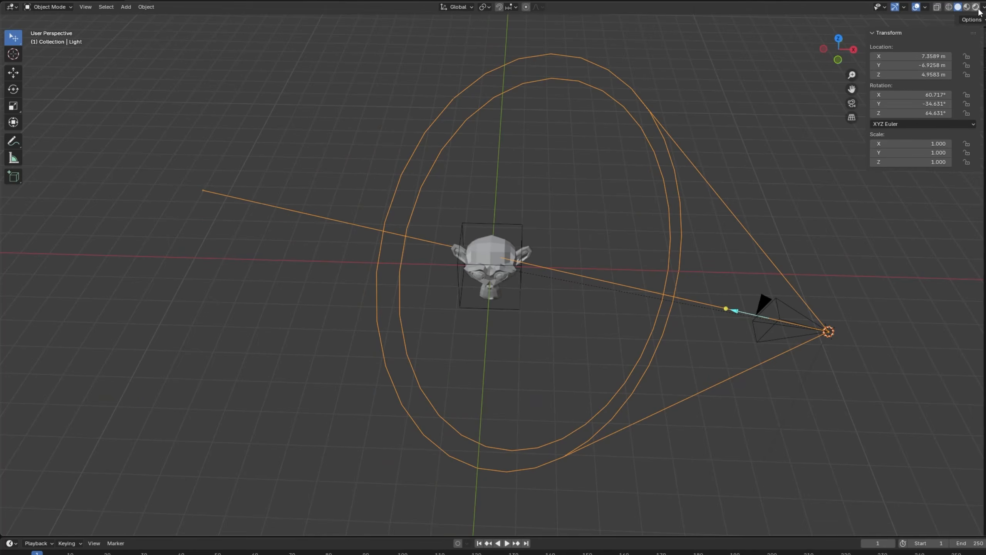
Switch the viewport to rendered shading and view the spotlight's effect on the monkey head.
left_click(977, 7)
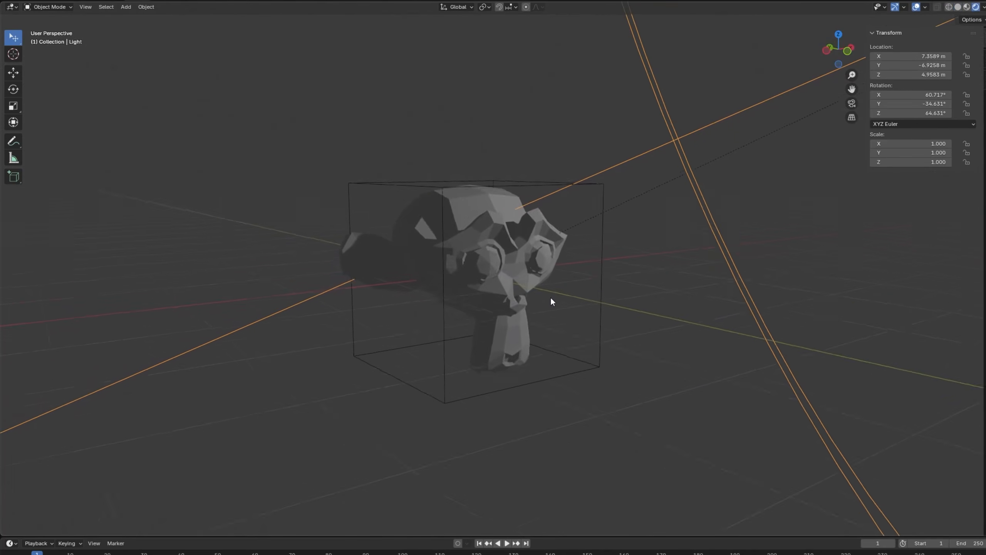
middle_click_drag(550, 296, 540, 316)
scroll(526, 330, "down", 6)
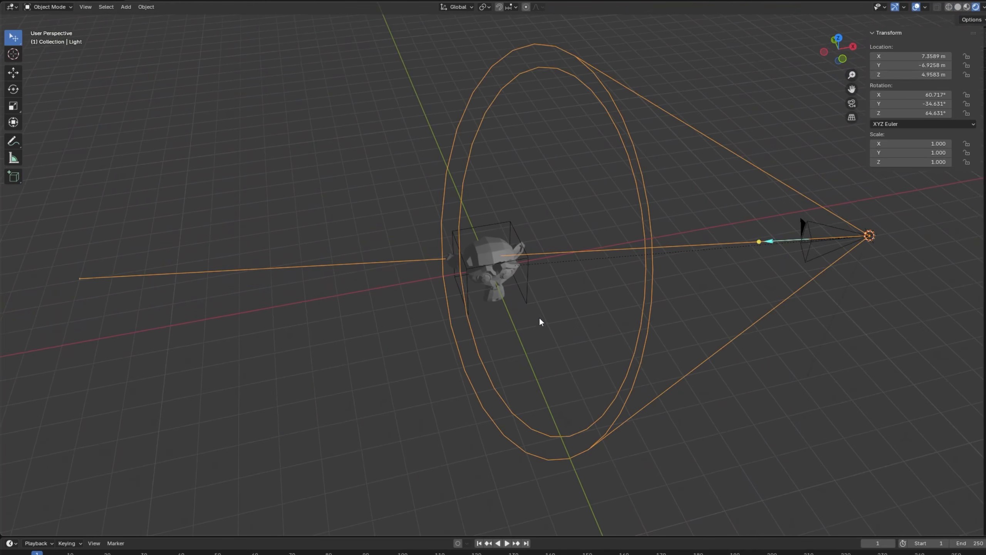
scroll(513, 274, "up", 2)
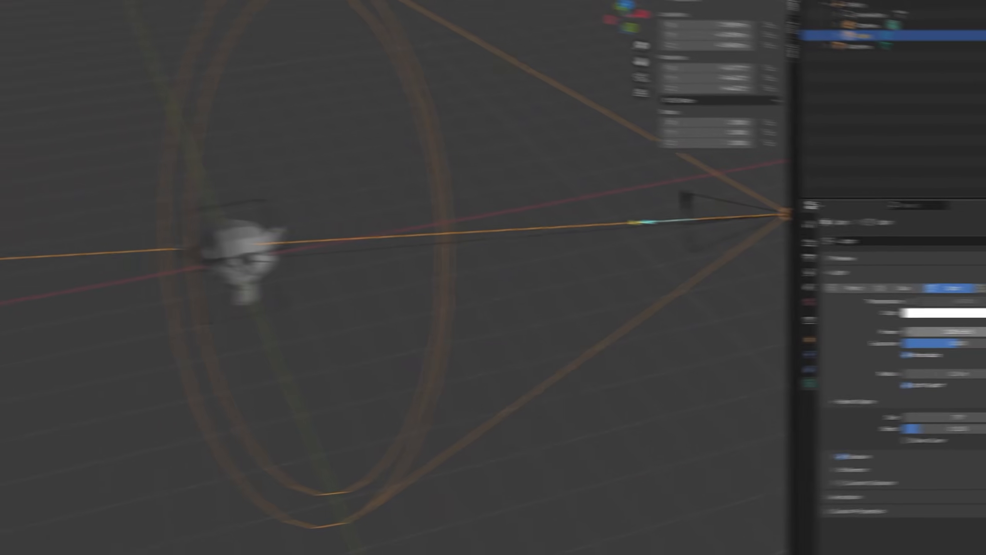
Set the spotlight's power to 5000.
left_click(932, 331)
type("5000")
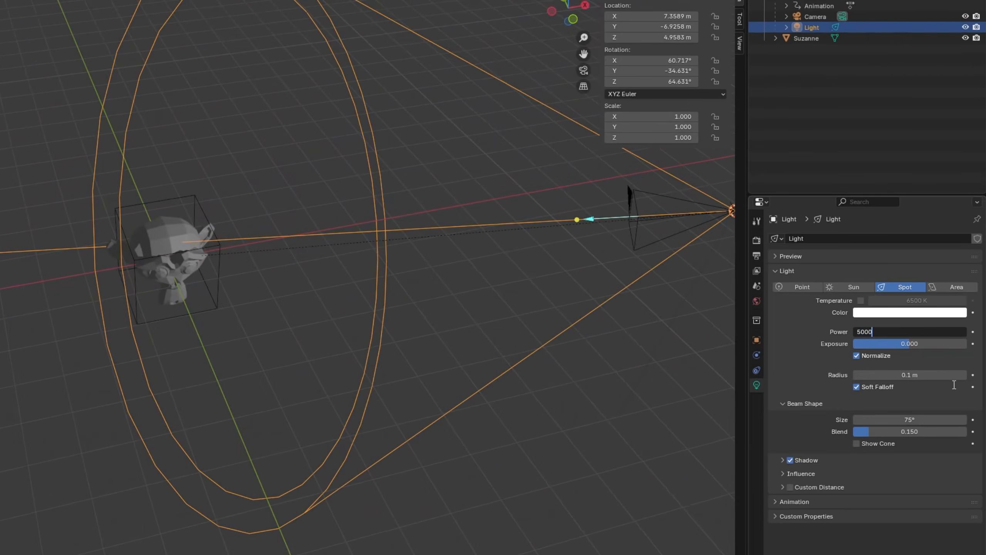
key("Return")
Inspect the brighter lighting on the monkey head from several angles and select the head.
scroll(238, 315, "up", 3)
middle_click_drag(237, 312, 169, 243)
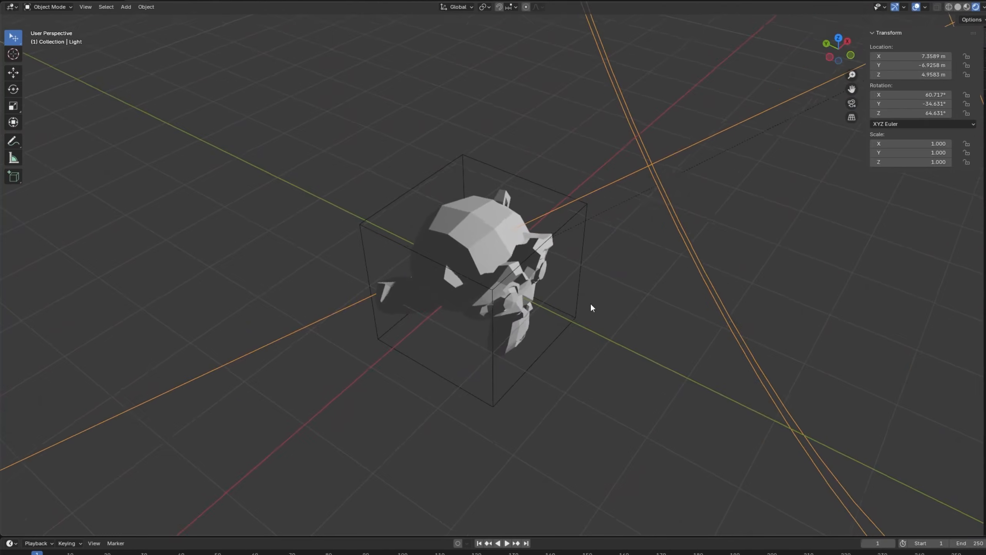
scroll(492, 256, "down", 3)
middle_click_drag(492, 257, 576, 316)
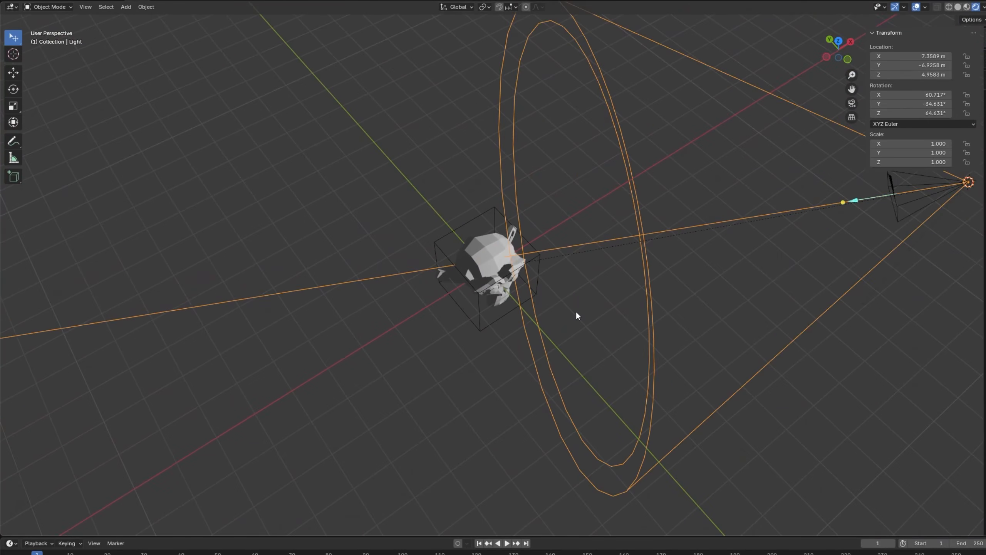
scroll(577, 311, "up", 2)
left_click(525, 274)
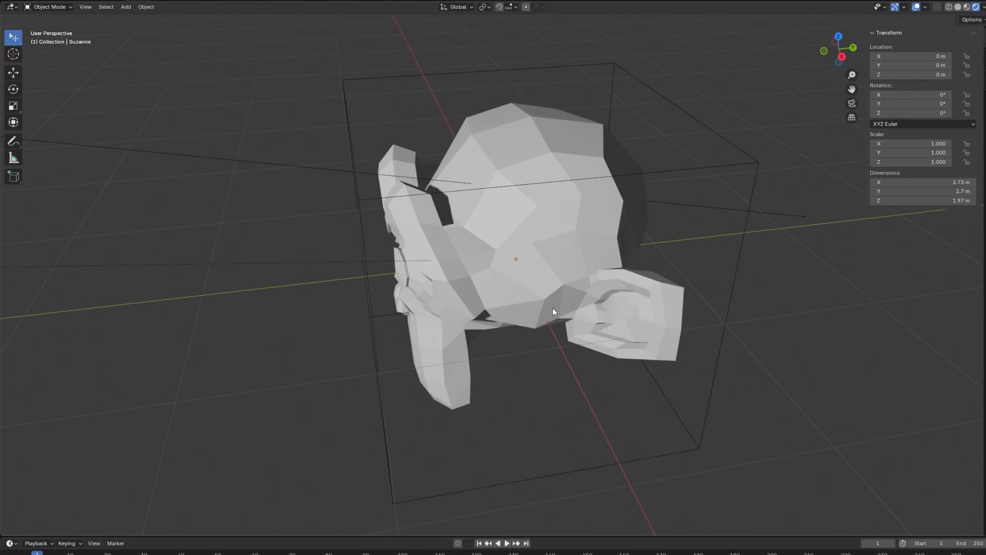
Apply Shade Smooth to the monkey head and look at the smoothed surface from several angles.
left_click(570, 256)
mouse_move(570, 255)
middle_mouse_down()
mouse_move(603, 302)
mouse_move(590, 220)
mouse_move(560, 267)
middle_mouse_up()
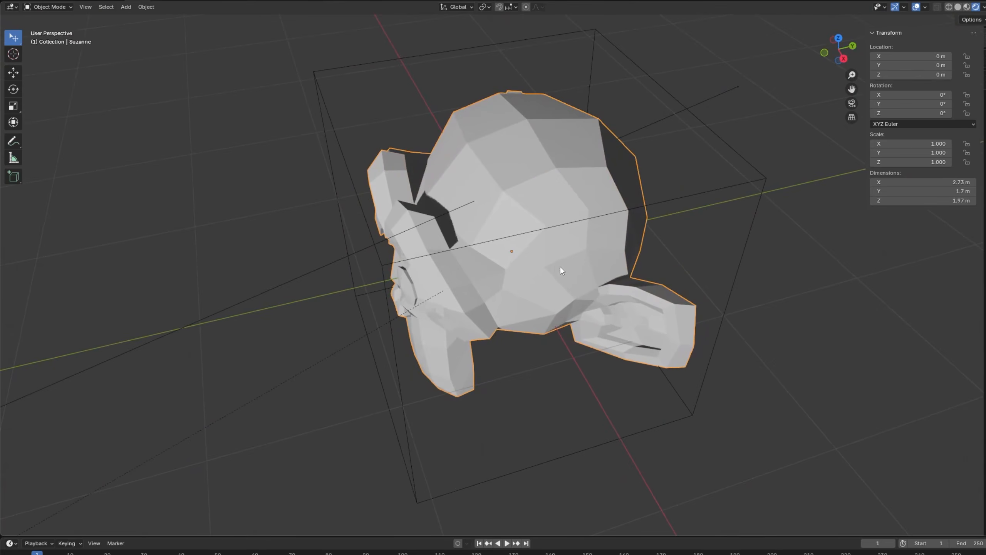
right_click(560, 267)
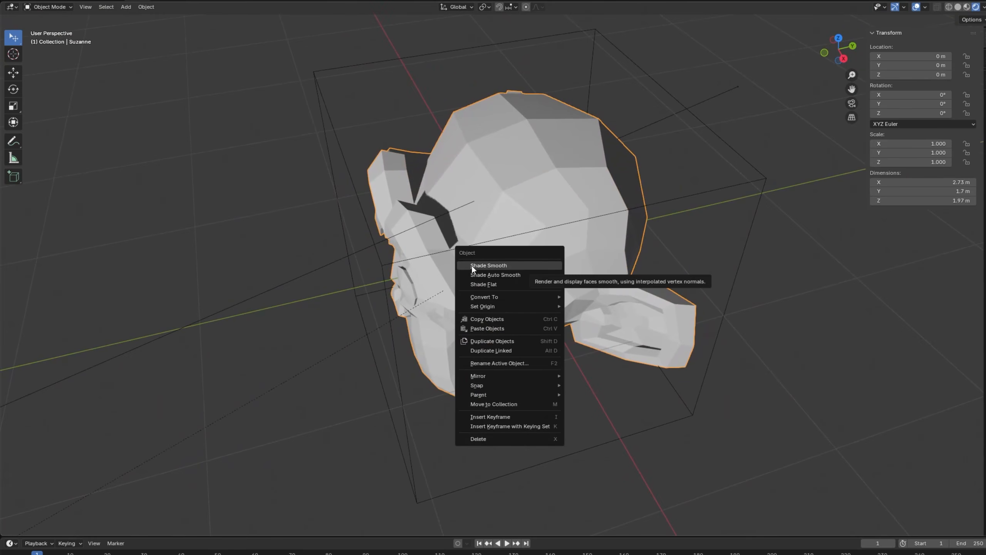
left_click(498, 266)
mouse_move(545, 350)
middle_mouse_down()
mouse_move(670, 301)
mouse_move(629, 405)
mouse_move(556, 368)
mouse_move(474, 264)
mouse_move(420, 329)
mouse_move(582, 318)
middle_mouse_up()
scroll(581, 318, "down", 5)
middle_click_drag(525, 288, 594, 316)
scroll(593, 317, "down", 2)
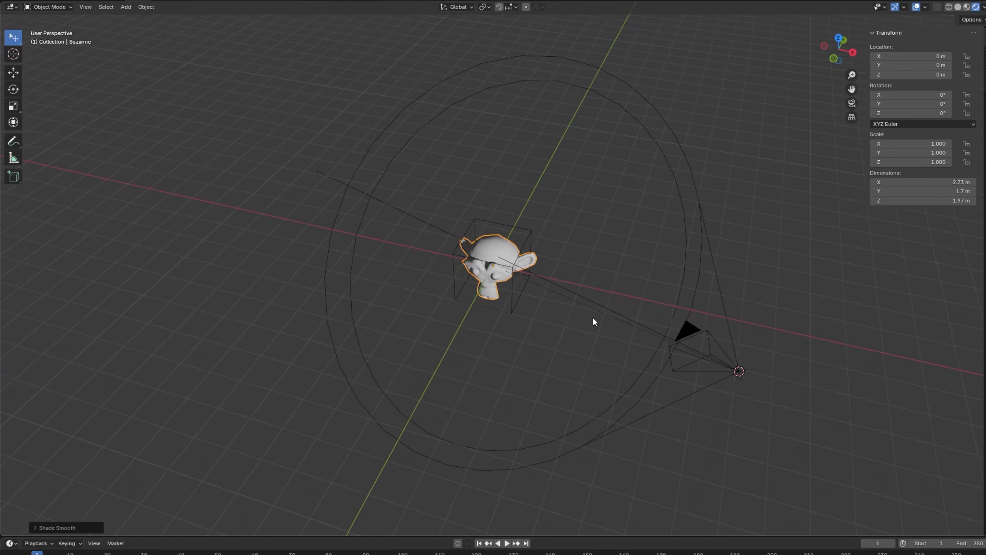
scroll(600, 328, "up", 6)
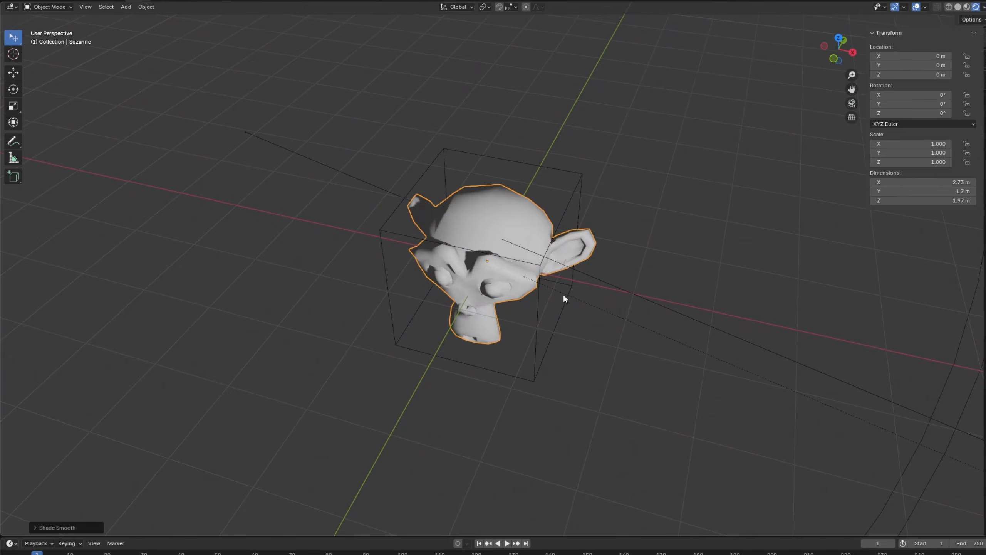
Deselect the monkey head and inspect its smooth shading up close and through the camera.
right_click(495, 224)
left_click(575, 185)
scroll(623, 354, "down", 8)
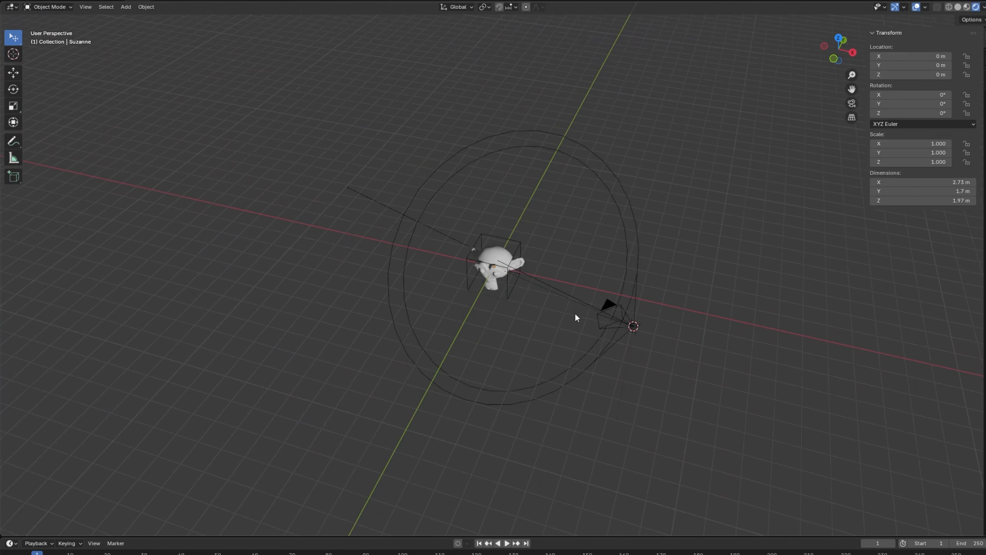
scroll(506, 286, "up", 10)
right_click(515, 252)
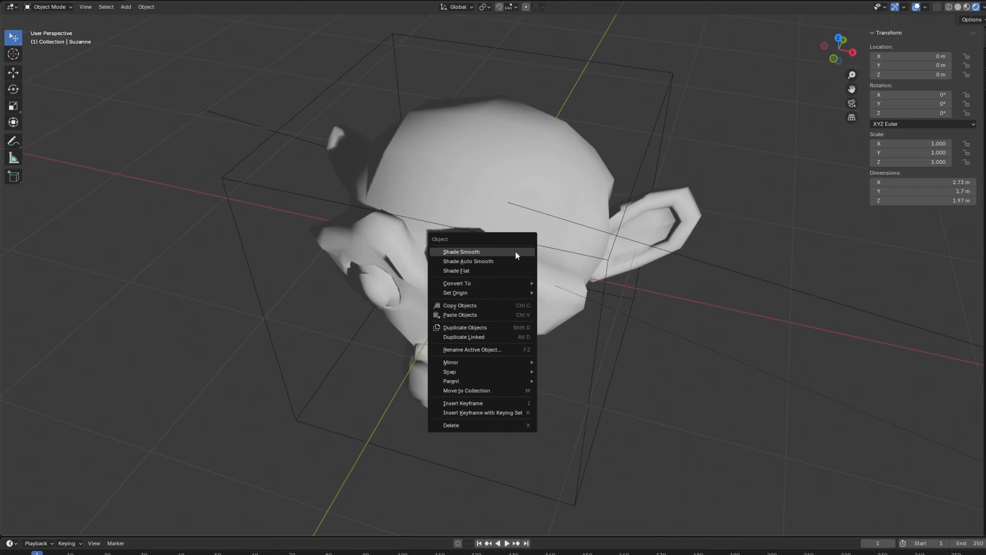
left_click(514, 251)
scroll(629, 296, "down", 8)
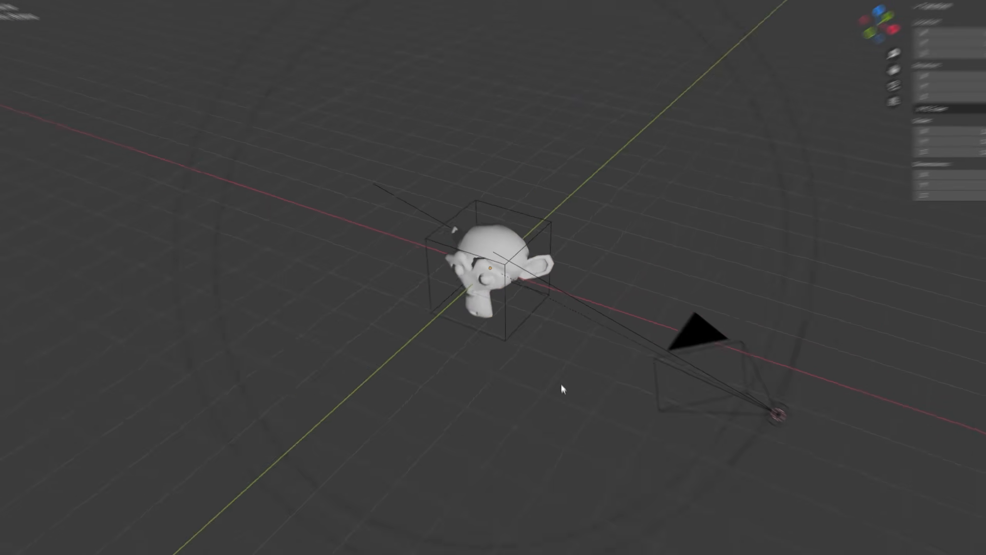
key("KP_0")
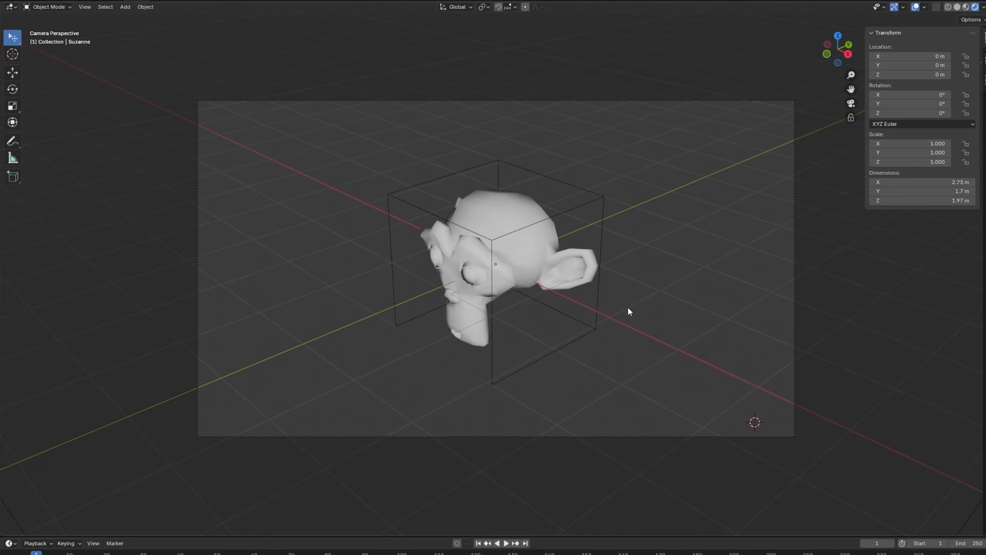
key("KP_0")
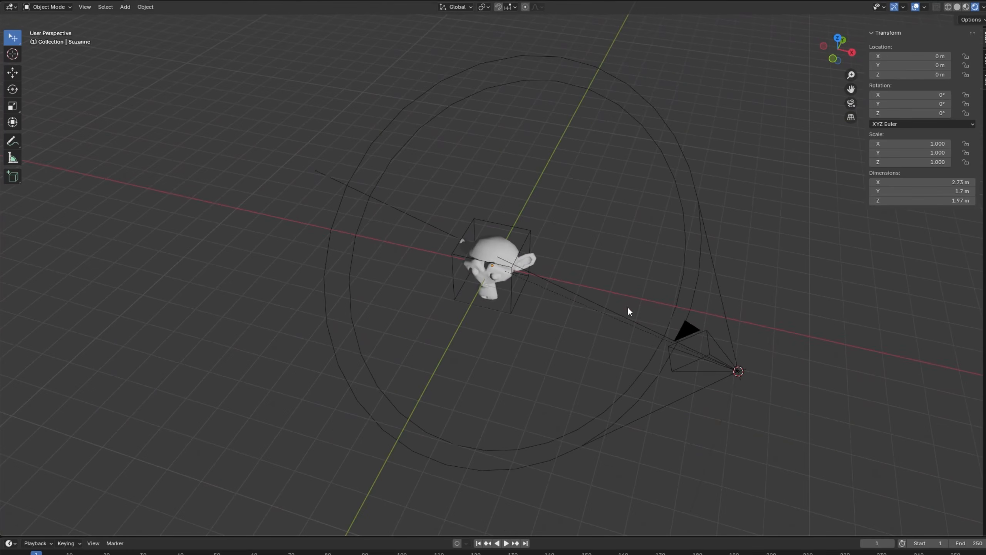
Change the camera's lens type to Orthographic and look through the camera.
left_click(680, 367)
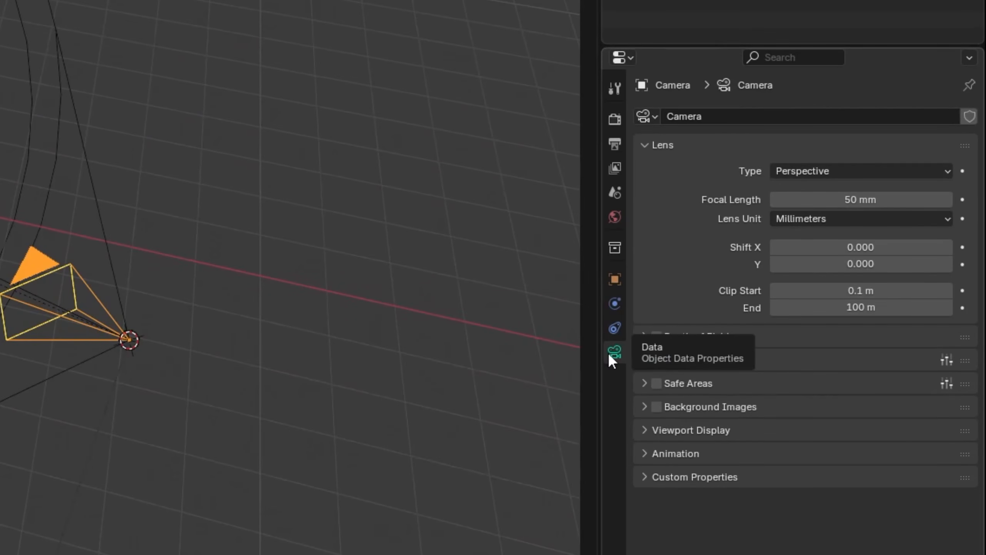
left_click(787, 172)
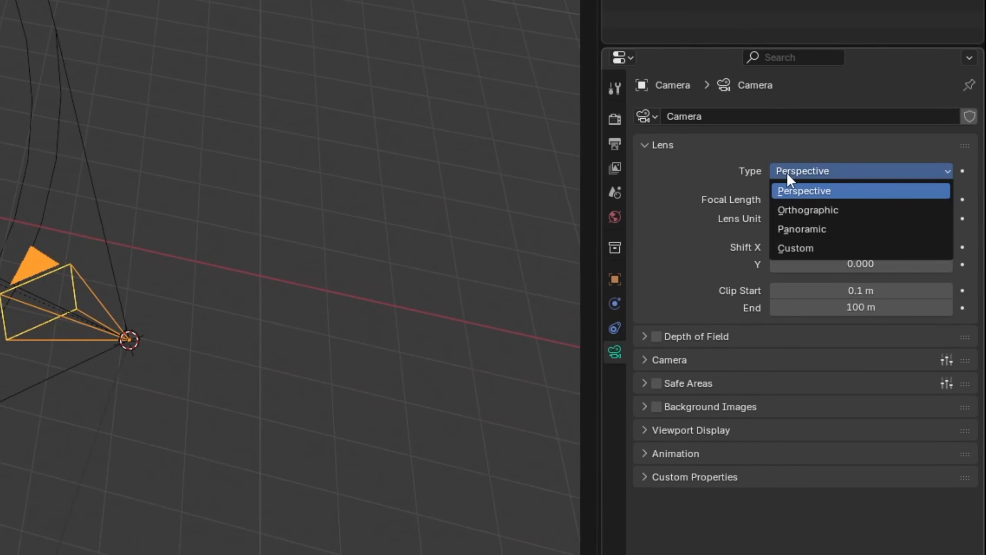
left_click(819, 213)
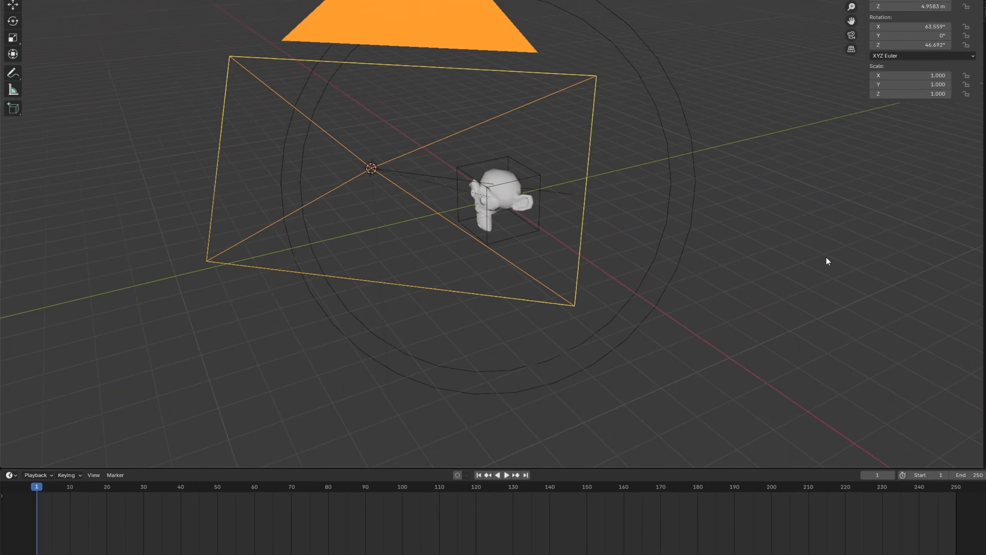
key("KP_0")
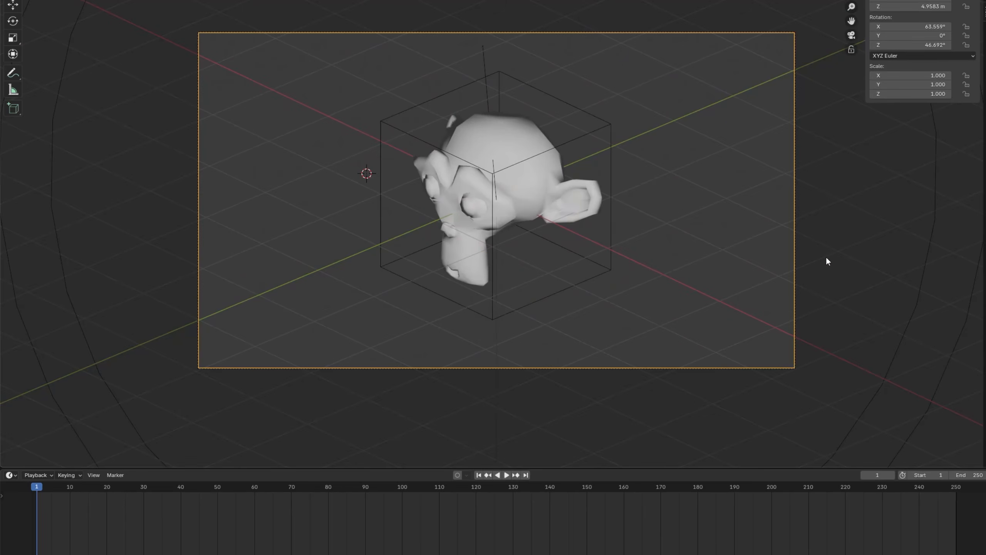
Select the cube empty, play its orbit animation through the camera, and return to the first frame outside camera view.
left_click(584, 289)
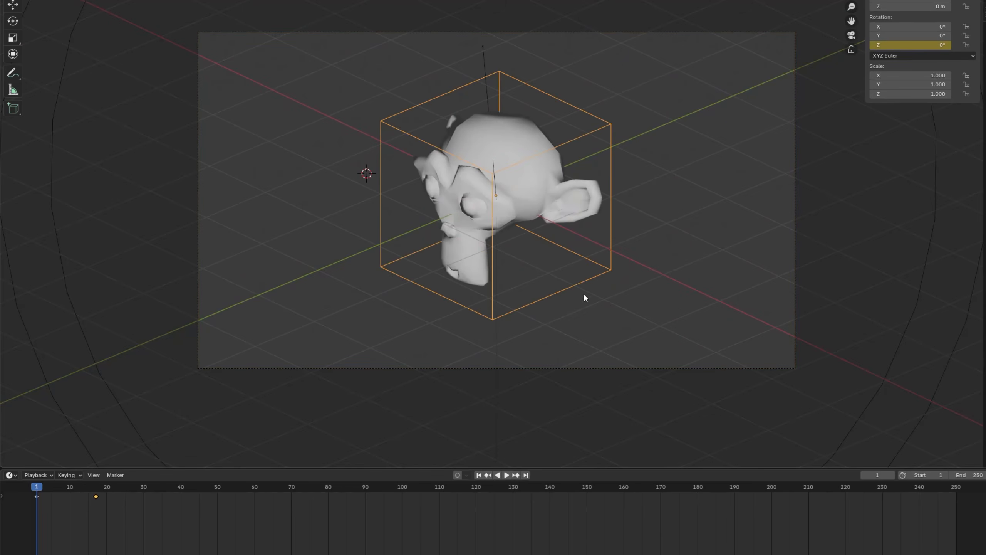
key("space")
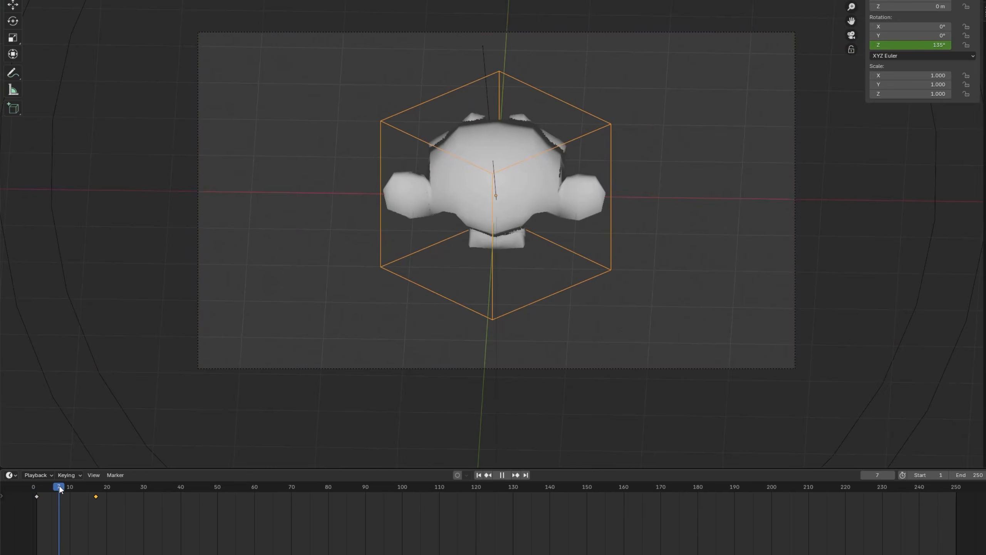
left_click_drag(70, 485, 39, 490)
middle_click_drag(510, 272, 650, 273)
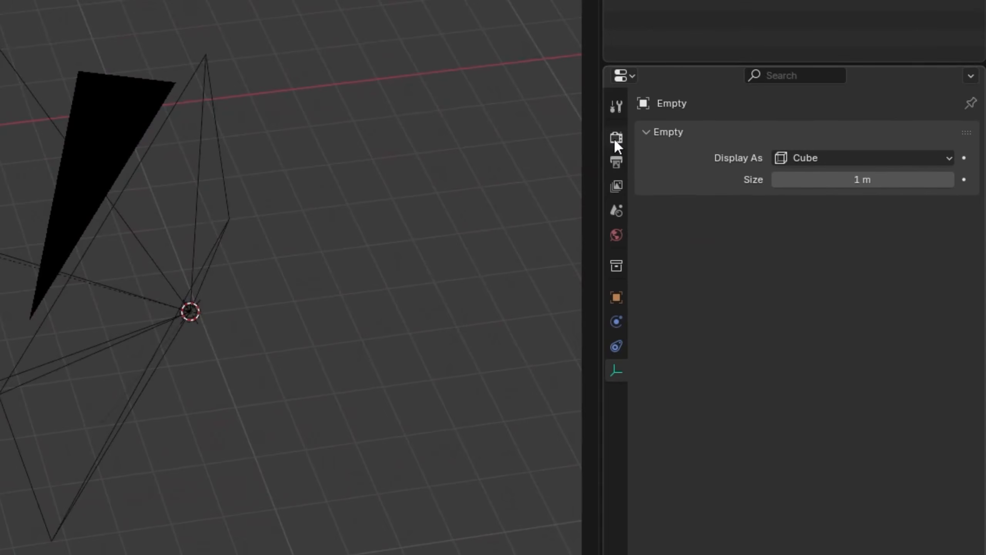
Set the scene's render engine to Cycles with GPU Compute as the device.
left_click(615, 141)
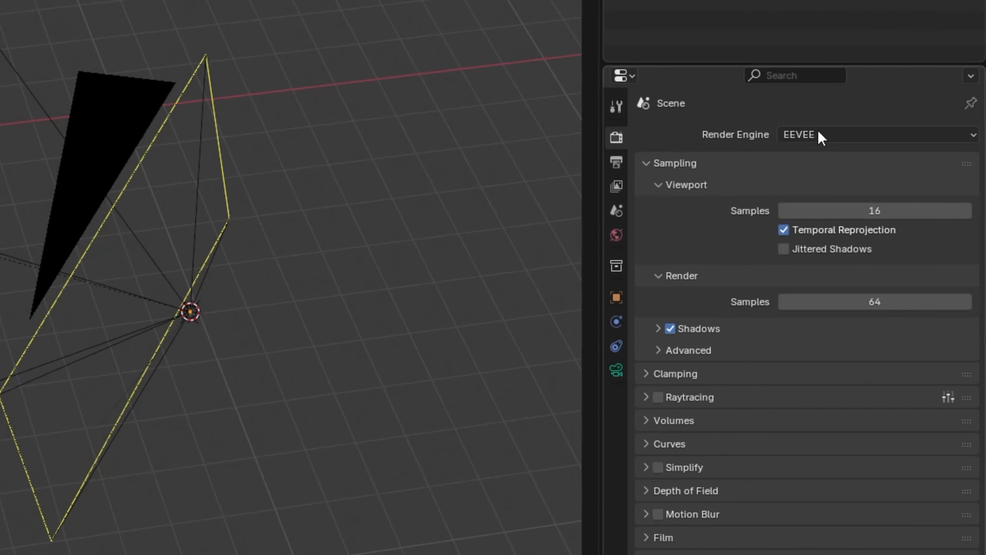
left_click(754, 166)
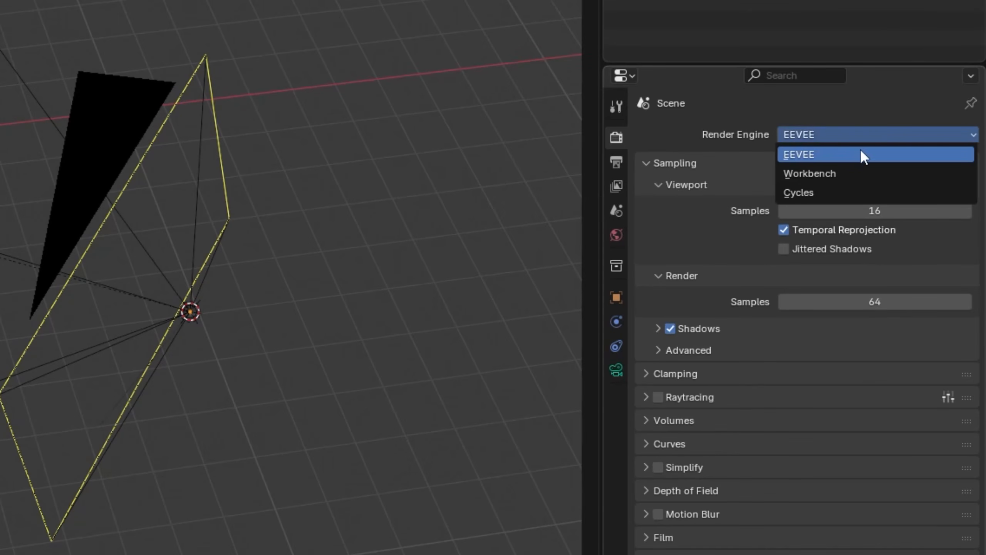
left_click(862, 193)
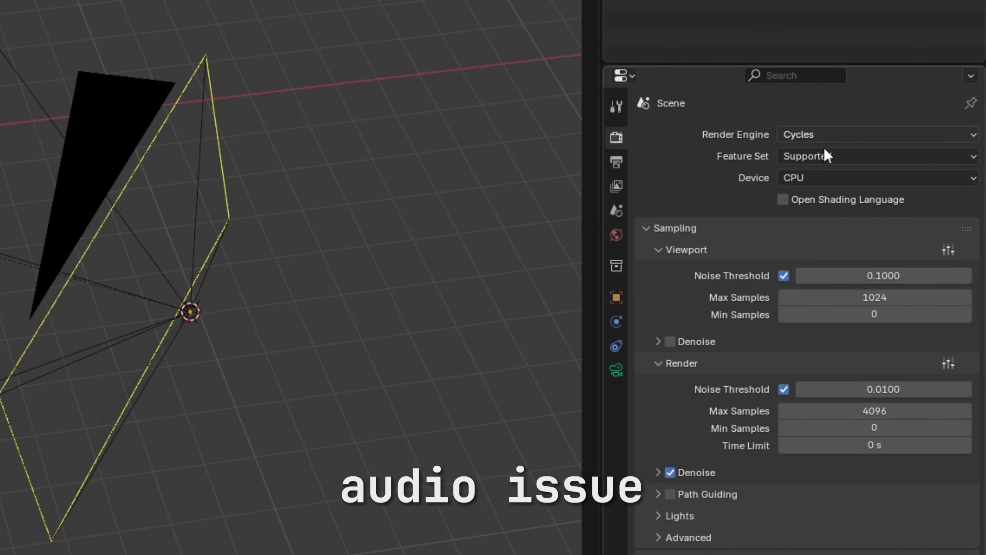
left_click(819, 178)
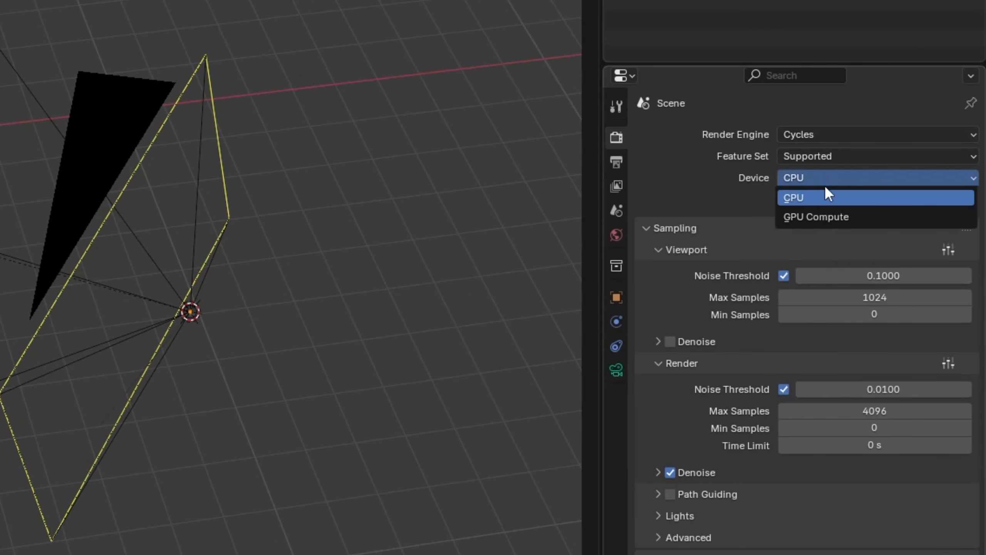
left_click(832, 222)
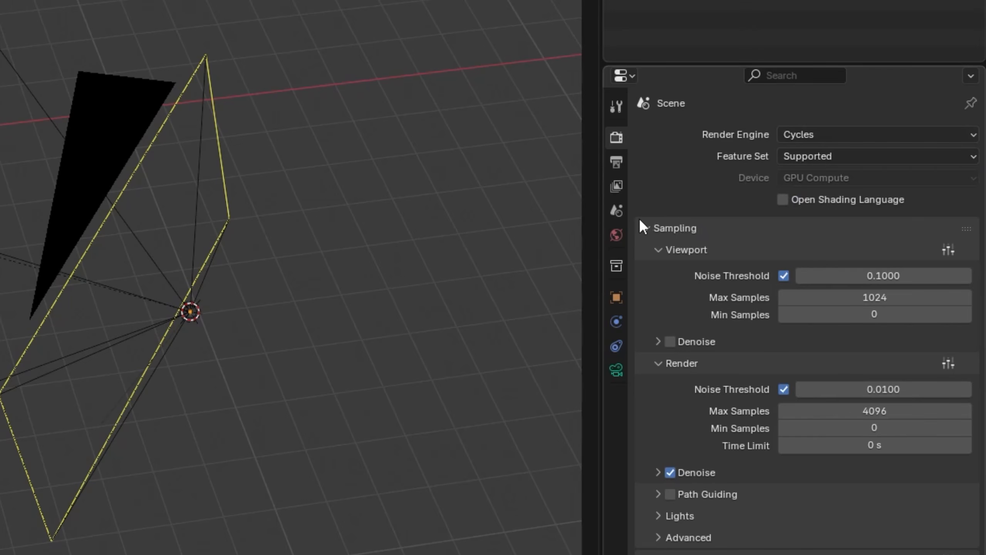
Collapse the viewport sampling settings and set the final render's maximum samples to 500.
left_click(647, 229)
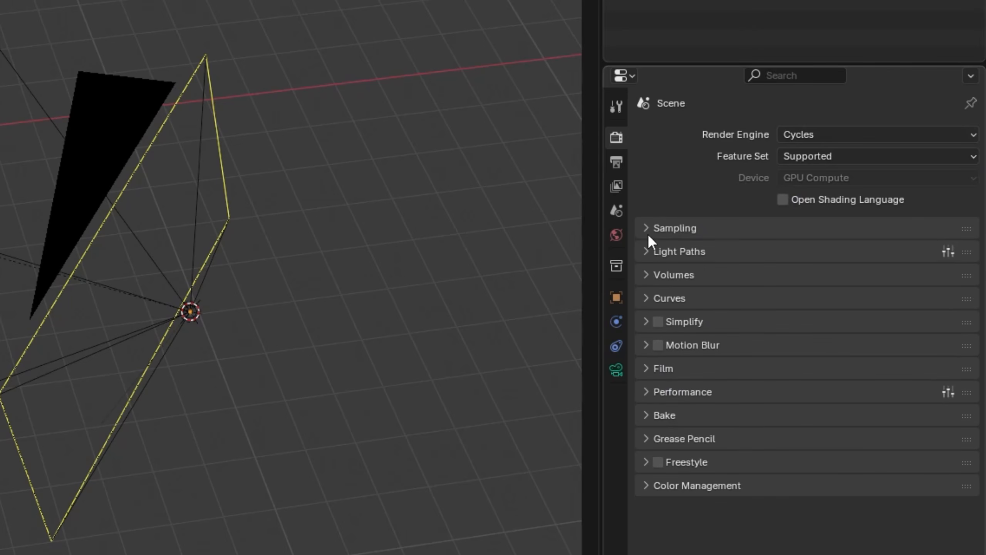
left_click(647, 231)
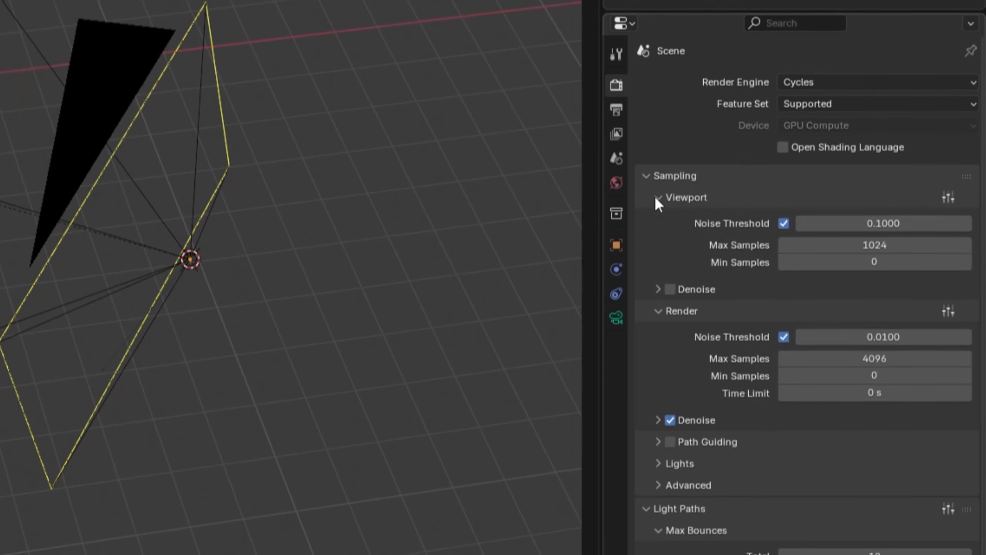
left_click(656, 255)
left_click(658, 213)
left_click(666, 214)
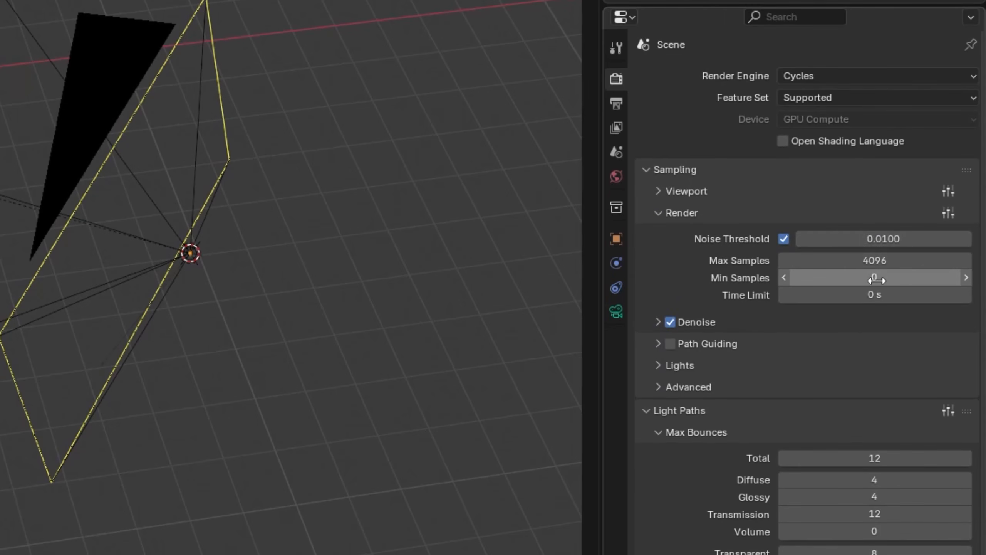
left_click(873, 261)
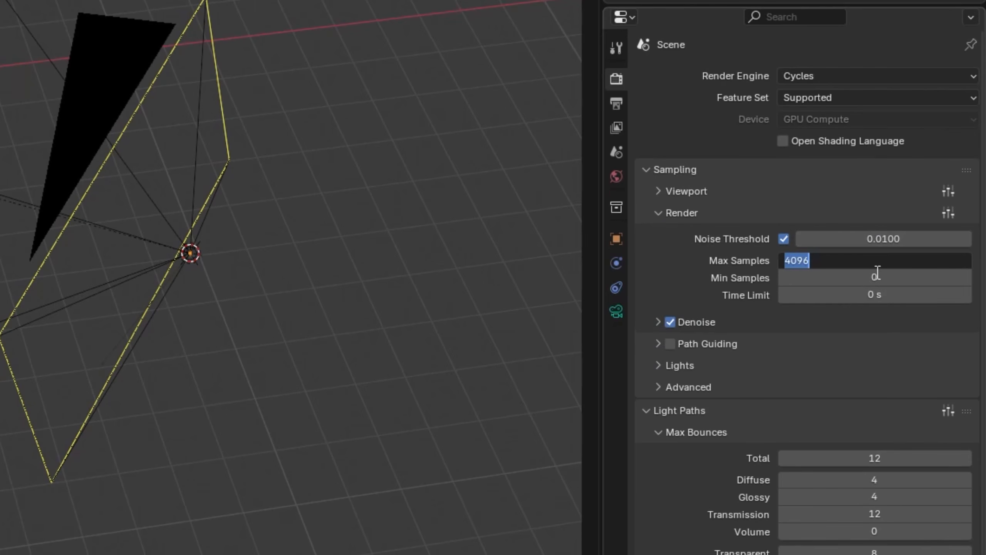
type("500")
key("Return")
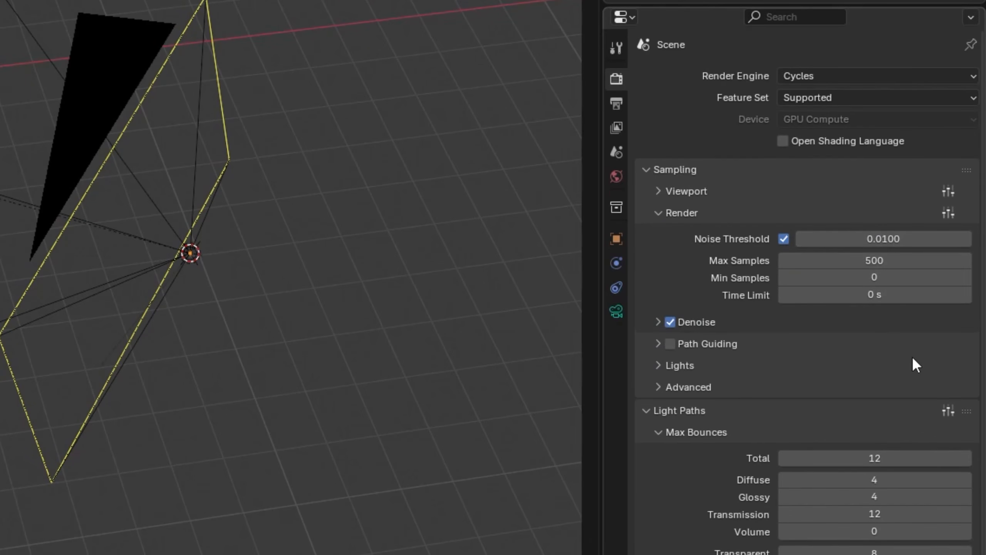
Set the final render's denoiser to OptiX and collapse the render sampling settings.
left_click(657, 323)
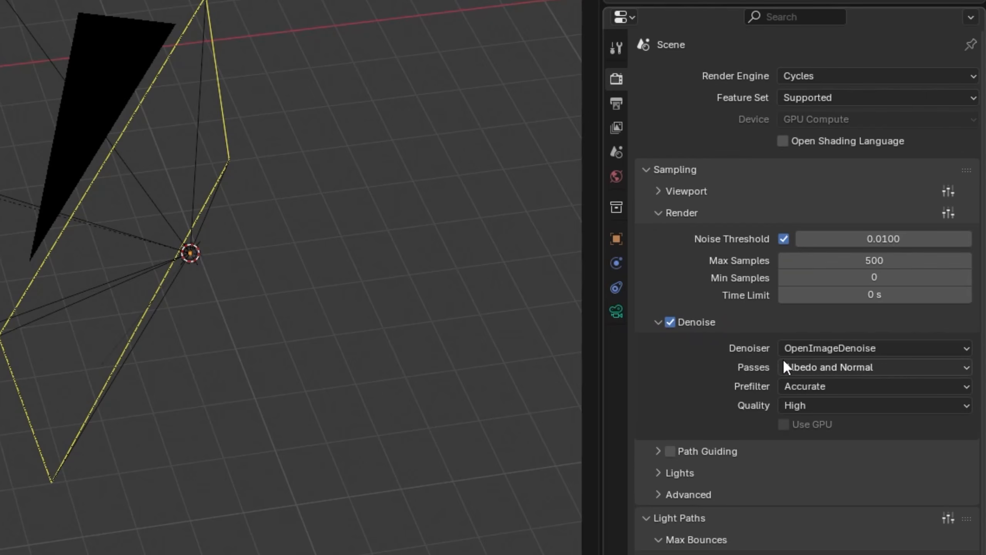
left_click(798, 349)
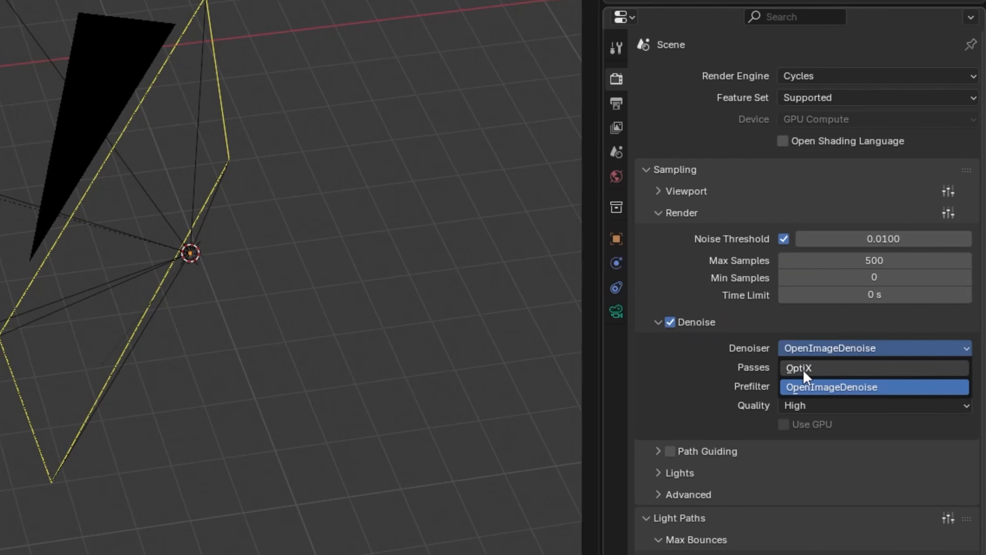
left_click(803, 370)
left_click(659, 213)
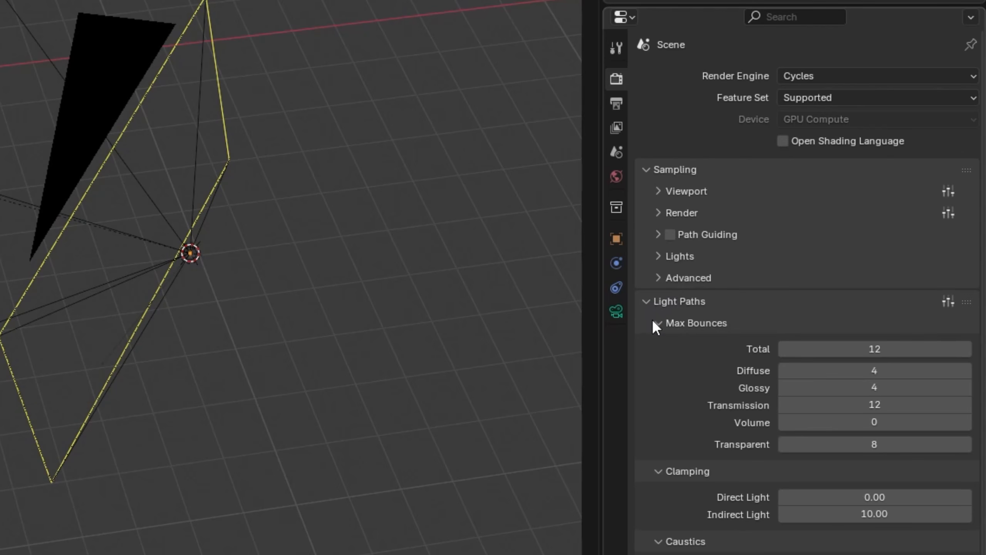
Set the total maximum light bounces to 5 and enable Fast GI Approximation.
left_click(880, 348)
type("5")
key("Return")
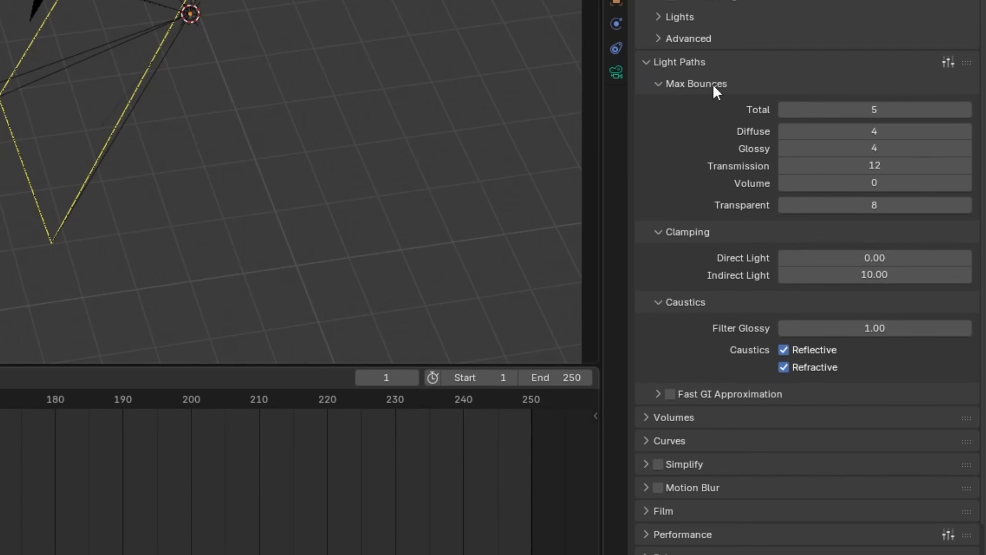
left_click(673, 394)
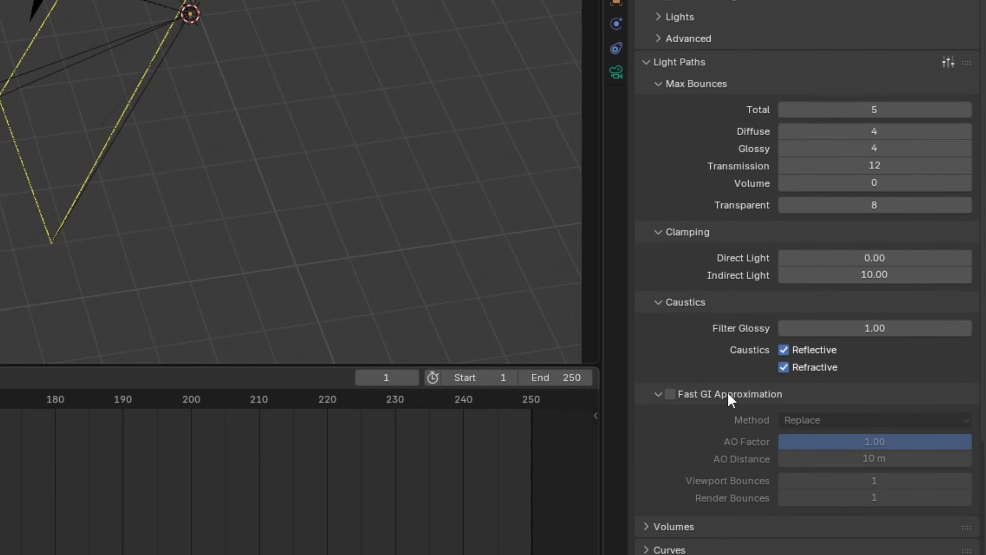
scroll(699, 369, "down", 2)
left_click(671, 359)
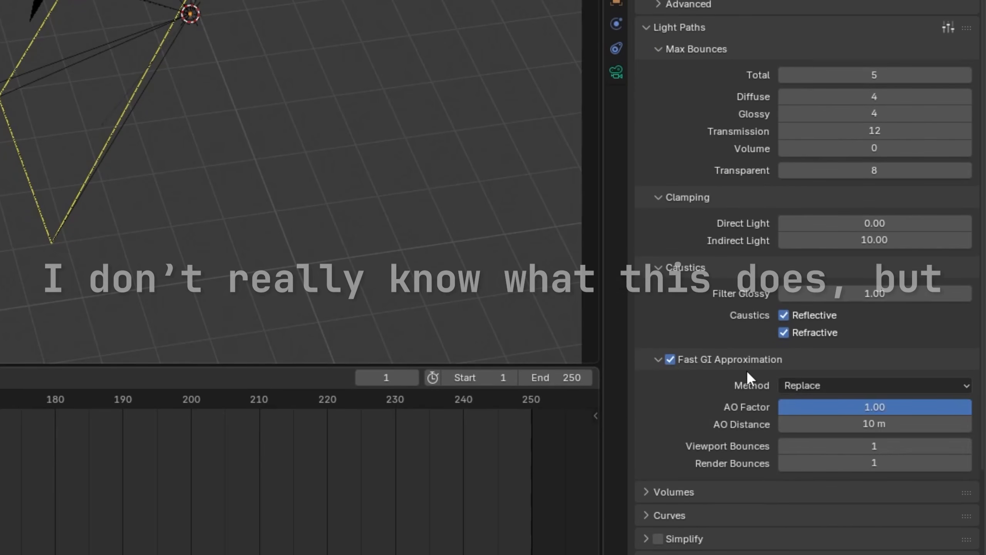
left_click(727, 362)
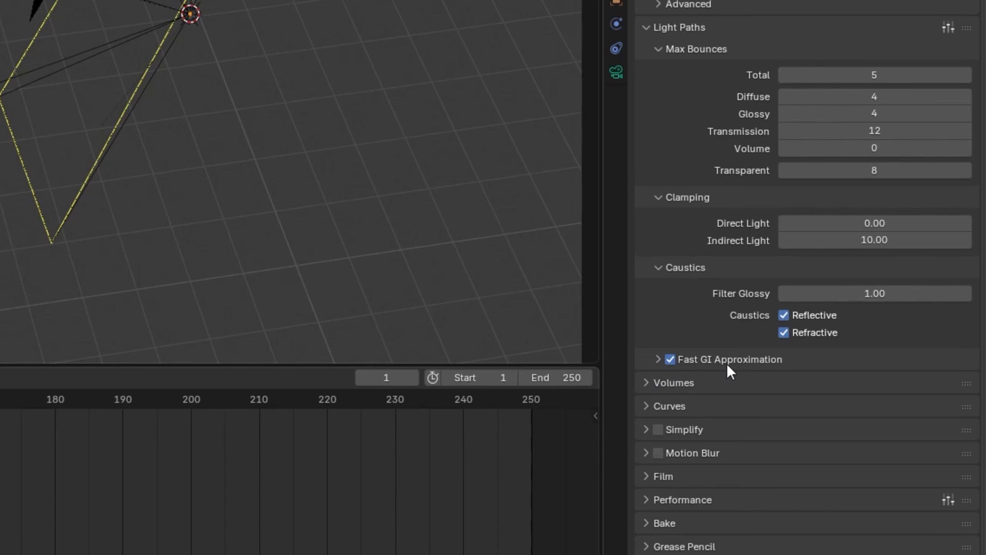
Expand the Curves render settings and review the shape and subdivision options.
scroll(727, 363, "down", 1)
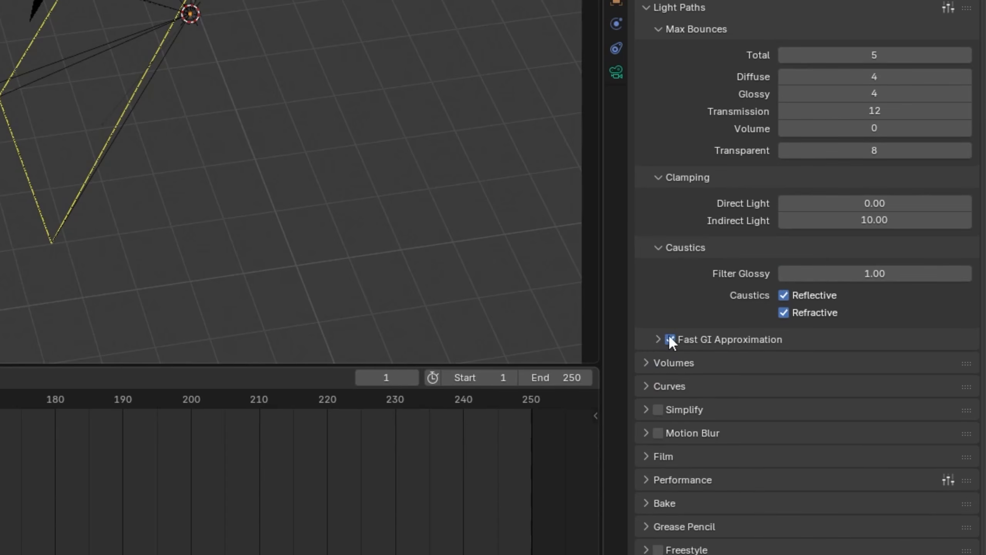
left_click(665, 386)
scroll(714, 350, "down", 3)
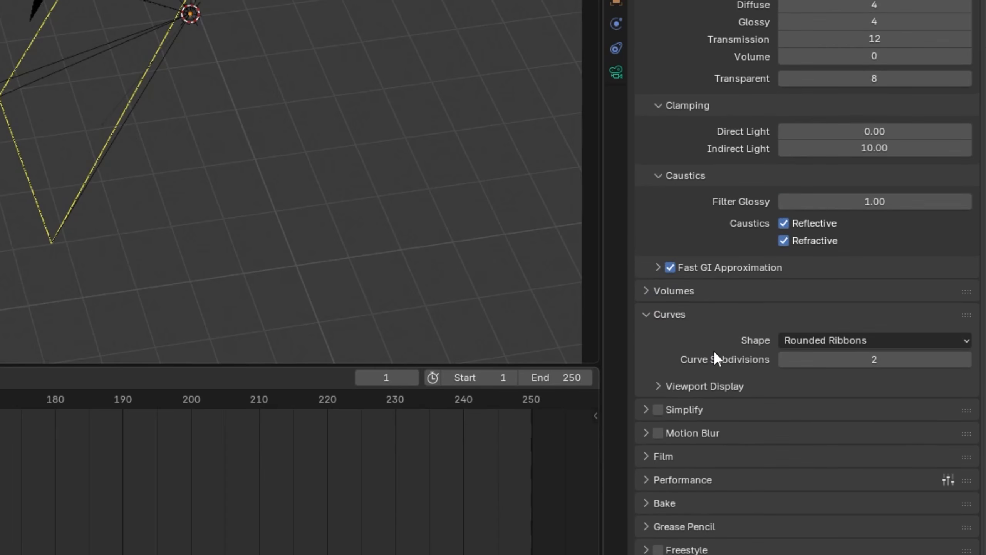
Set the curve subdivisions to 1 and collapse the Curves render settings.
left_click(855, 360)
type("1")
key("Return")
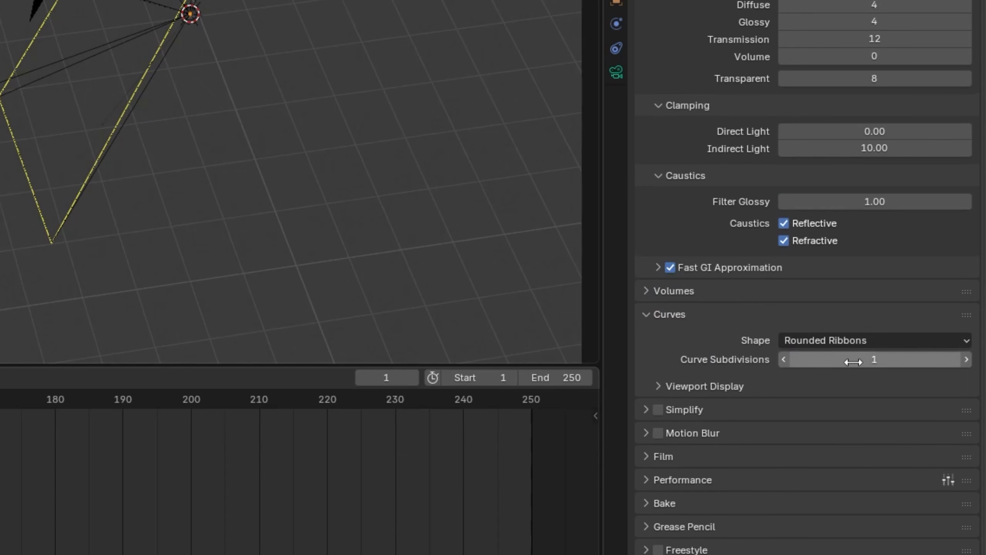
left_click(678, 315)
Enable Simplify and limit the final render to a max subdivision of 3 and a texture size of 2048.
left_click(646, 410)
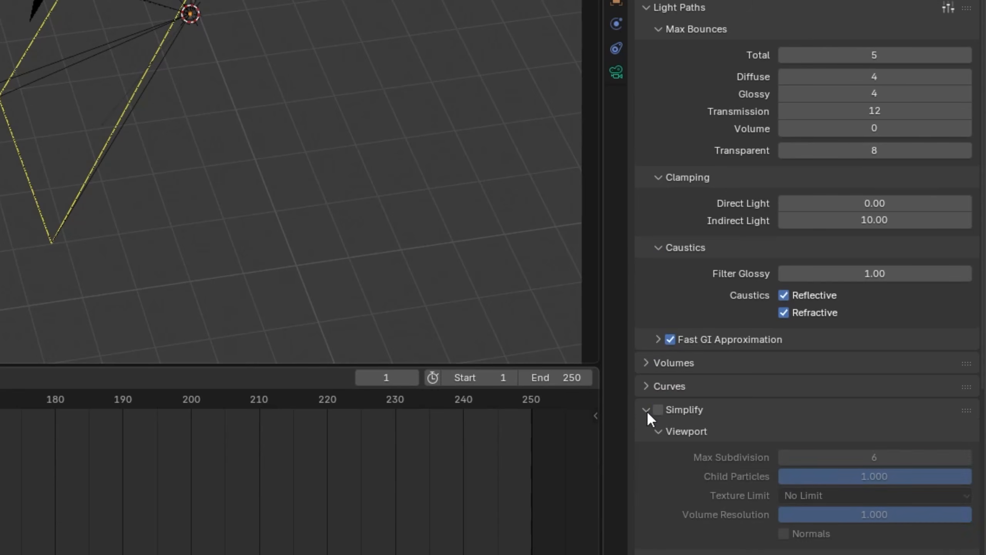
left_click(658, 409)
scroll(760, 404, "down", 10)
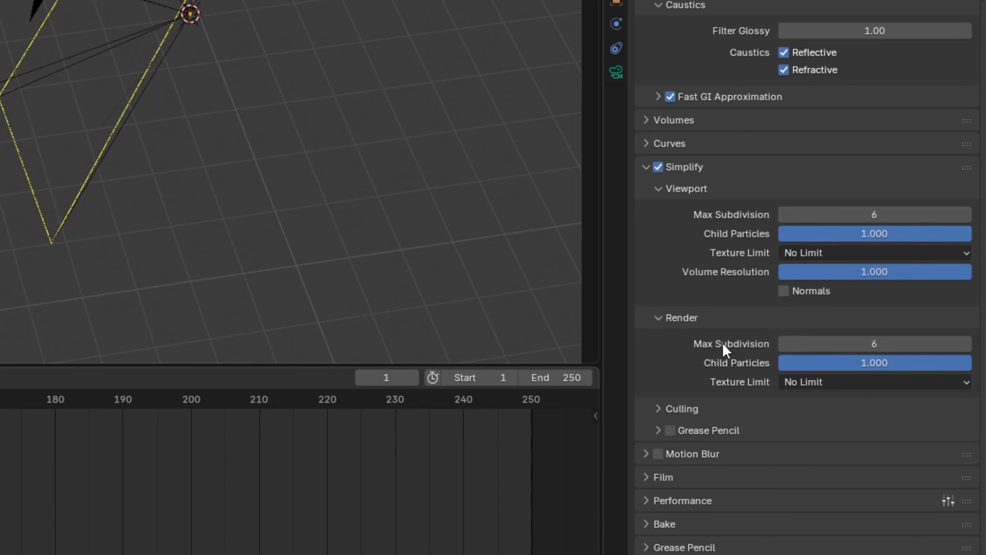
left_click(839, 344)
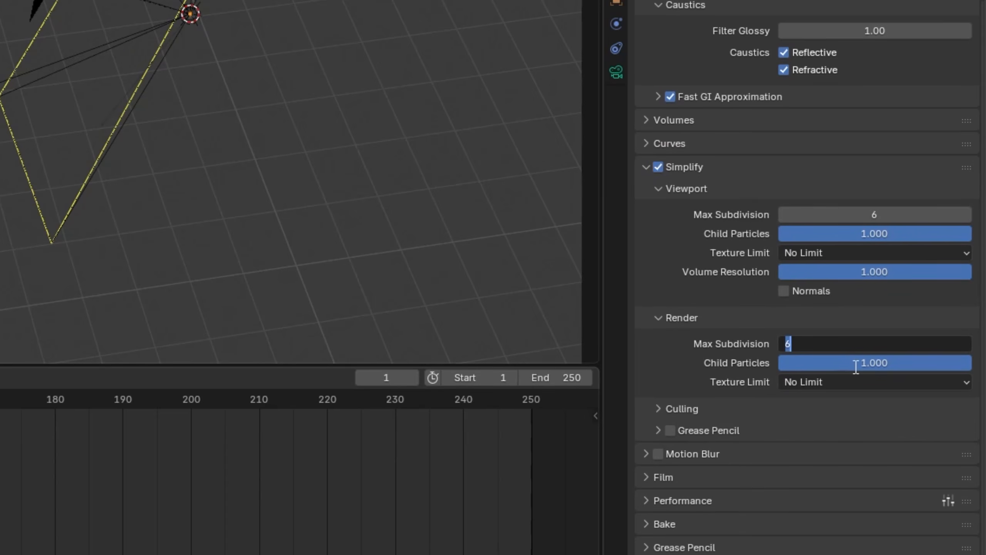
type("3")
key("Return")
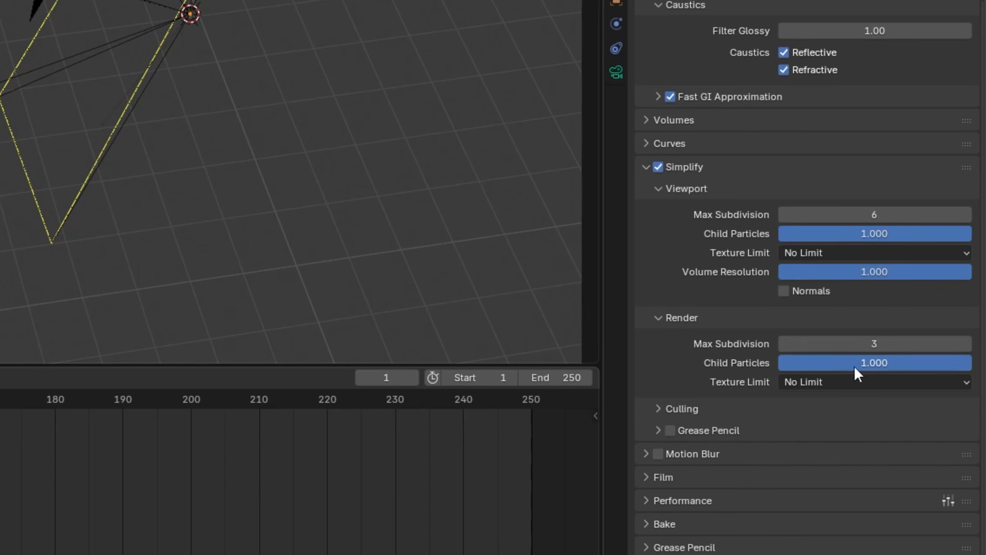
left_click(855, 384)
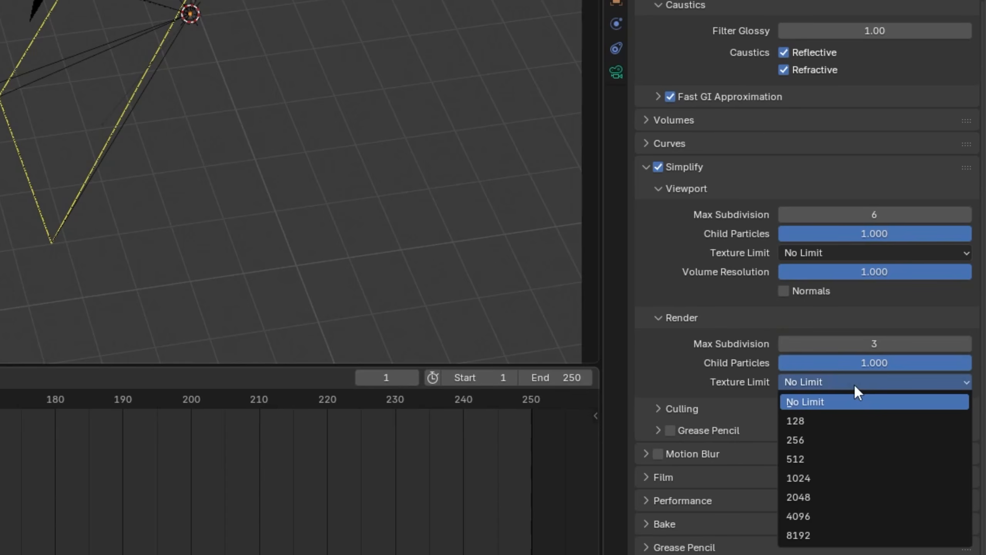
left_click(848, 498)
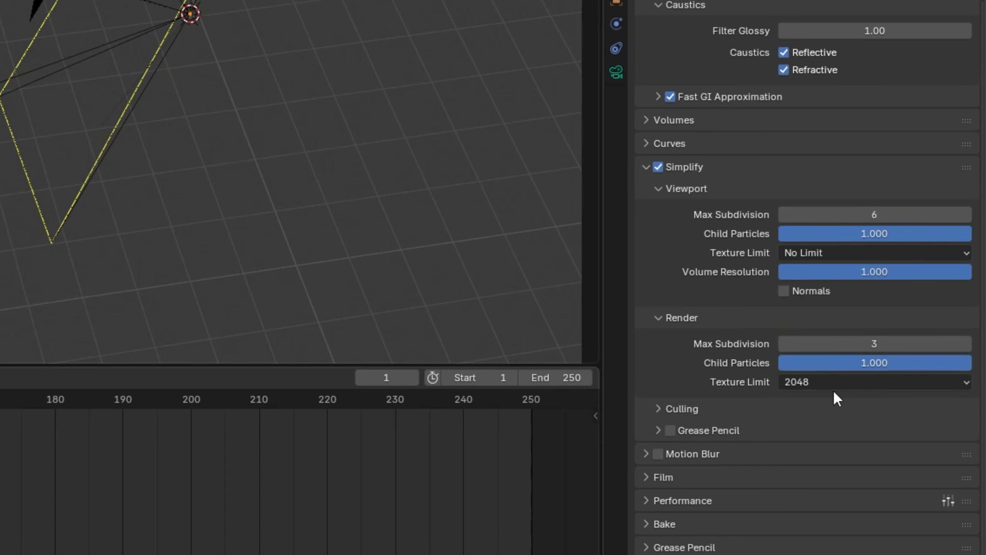
Set Simplify's viewport max subdivision to 3 and texture limit to 2048, and collapse those viewport settings.
left_click(869, 214)
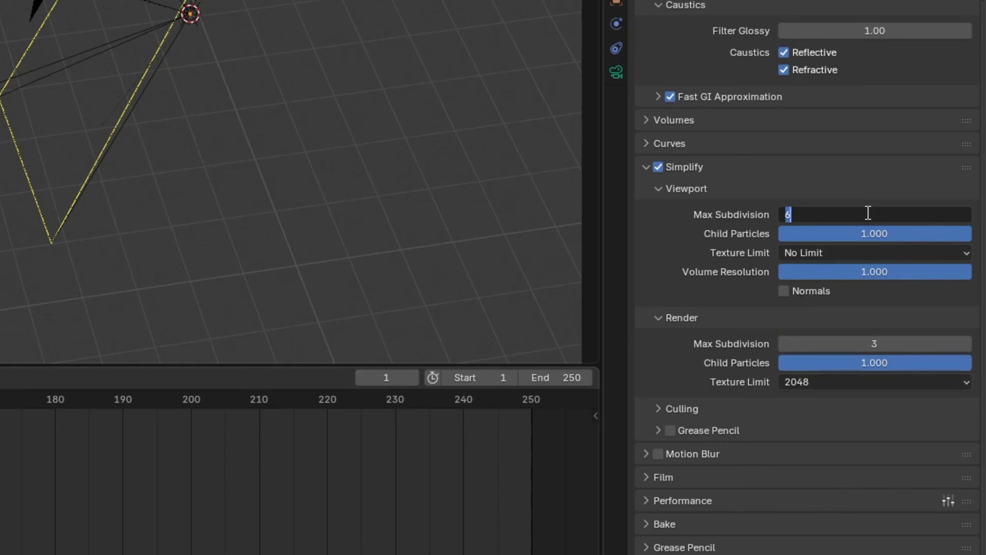
type("3")
key("Return")
left_click(834, 253)
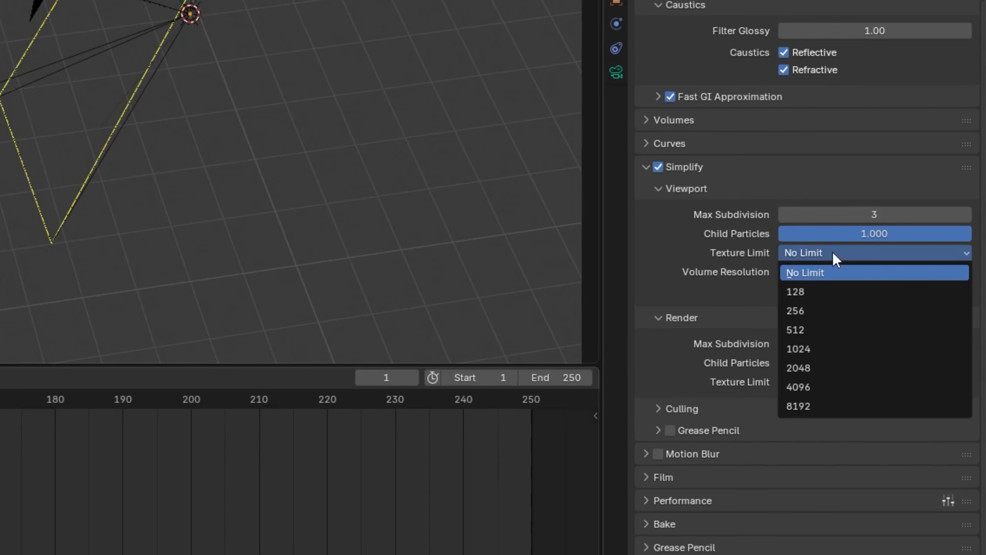
left_click(821, 366)
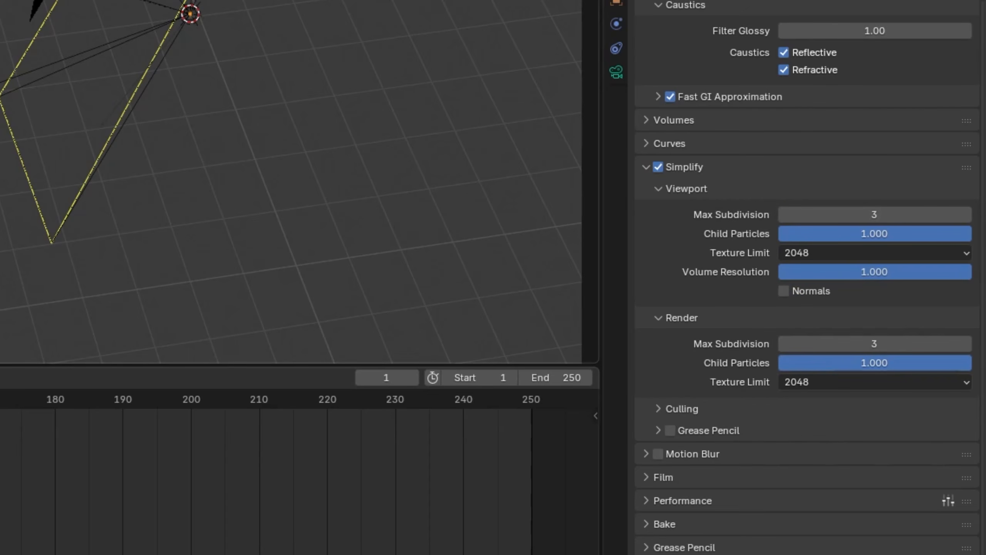
left_click(669, 193)
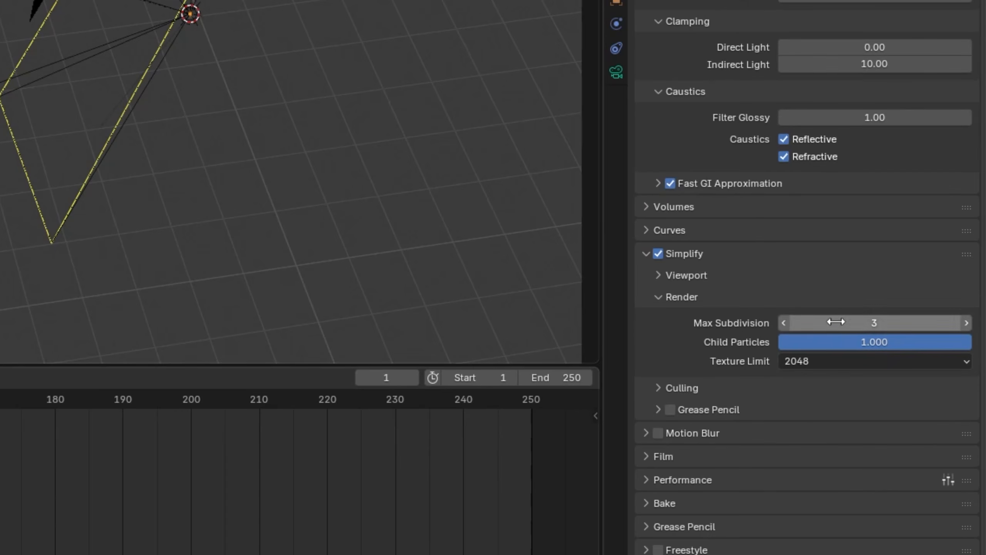
Expand the Simplify culling options and enable Camera Culling with a margin of 0.
left_click(670, 388)
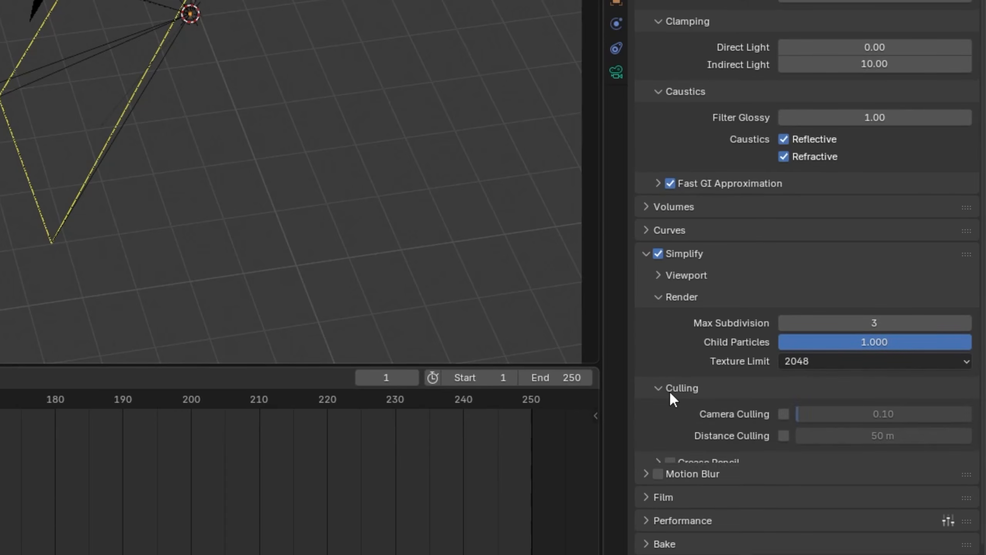
scroll(699, 382, "down", 2)
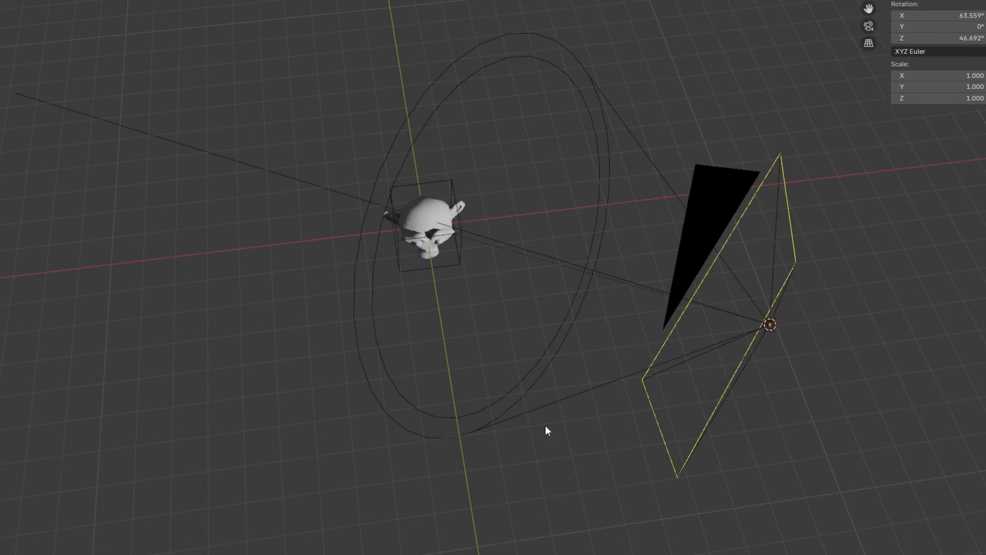
scroll(537, 446, "down", 3)
middle_click_drag(466, 373, 563, 204)
scroll(563, 203, "down", 2)
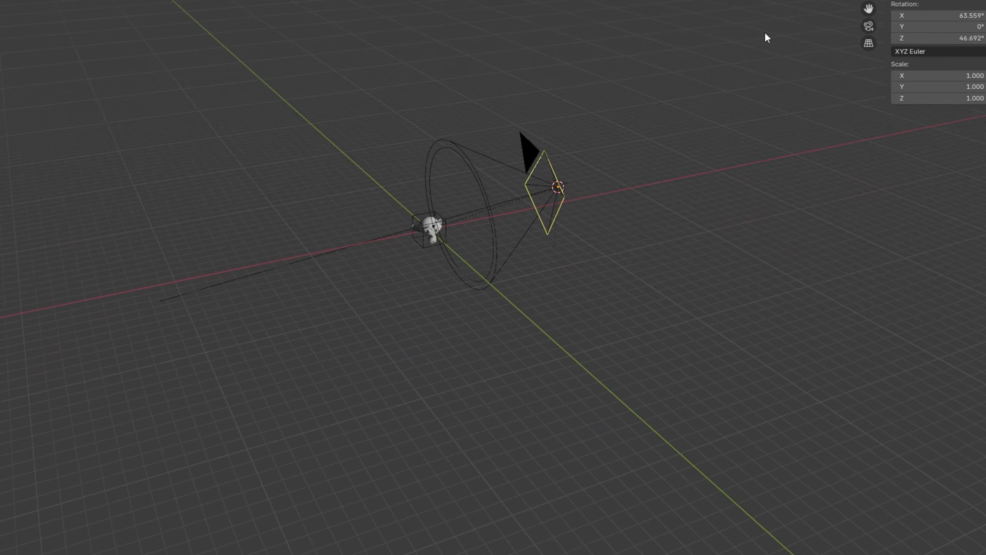
middle_click_drag(598, 253, 562, 290)
scroll(562, 290, "up", 4)
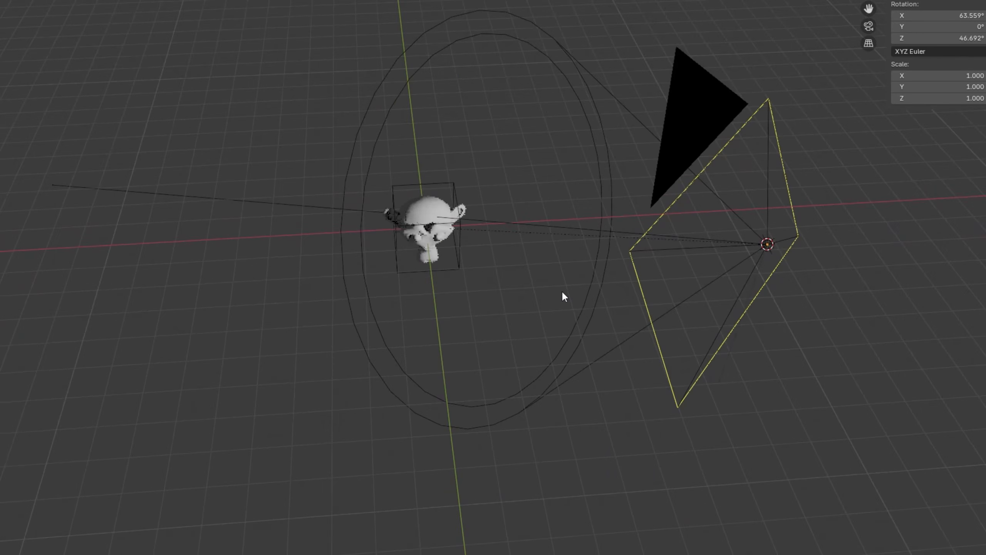
left_click(841, 447)
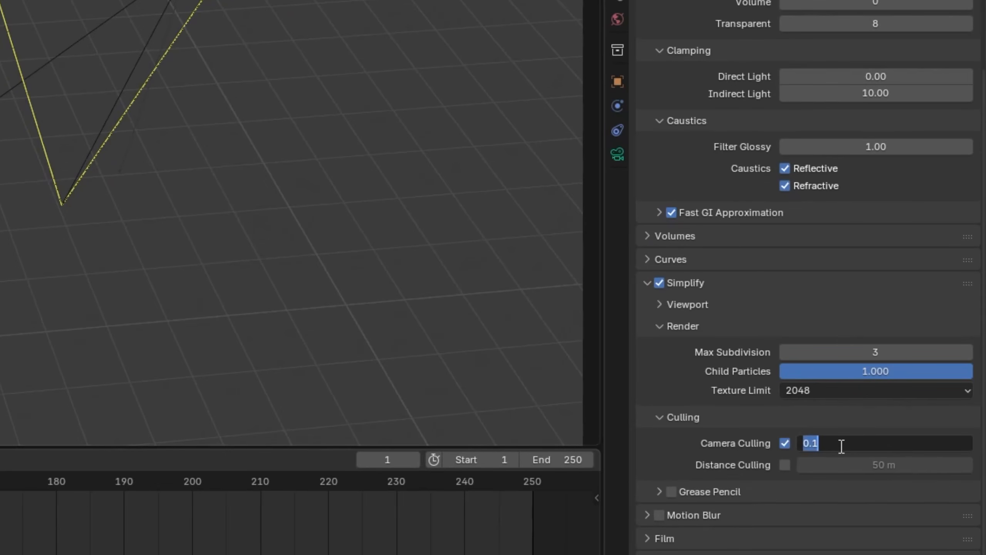
type("0")
key("Return")
Enable Distance Culling and set its distance to 25 m.
left_click(785, 465)
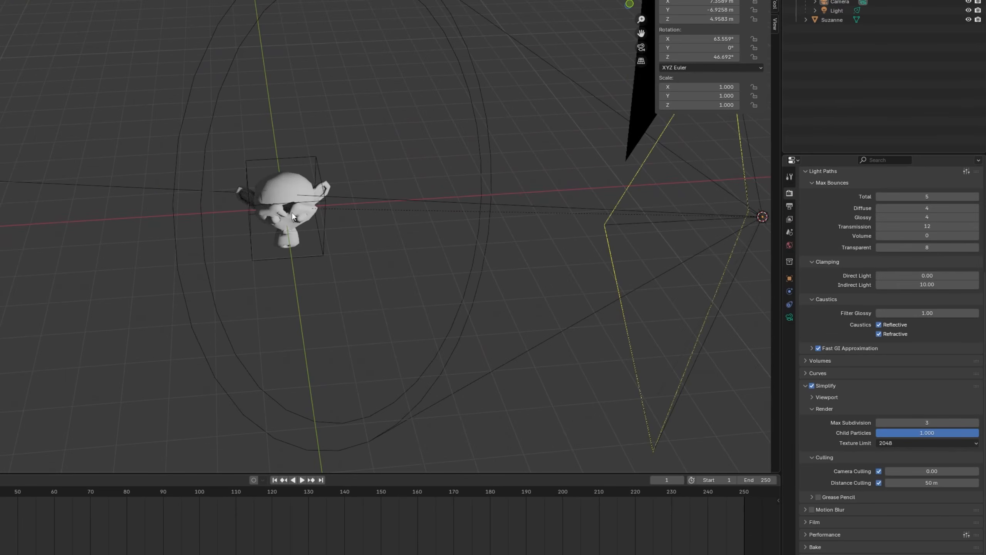
left_click(929, 484)
type("25")
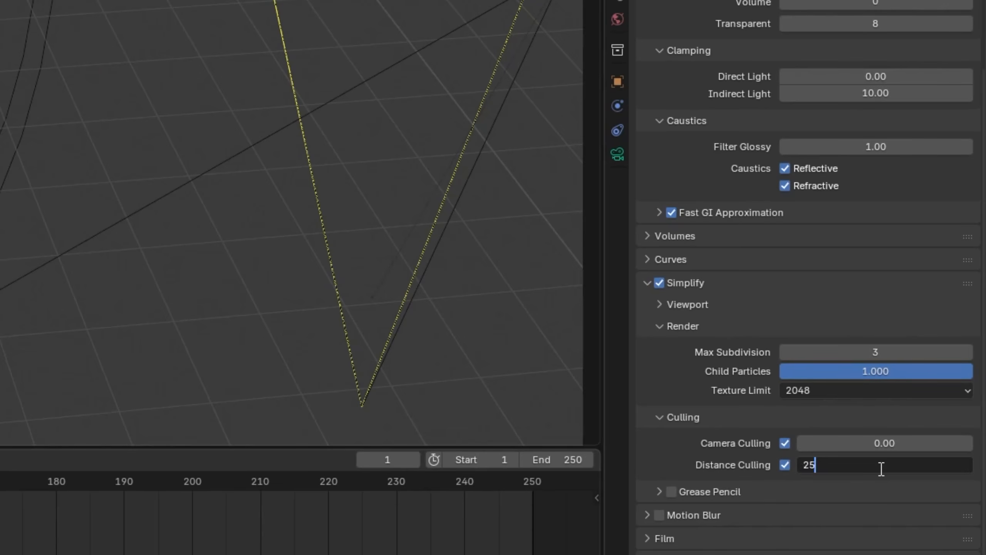
key("Return")
Examine the spotlight, camera and monkey head from several angles, selecting the light and the head in turn.
scroll(535, 206, "down", 4)
middle_click_drag(505, 132, 535, 206)
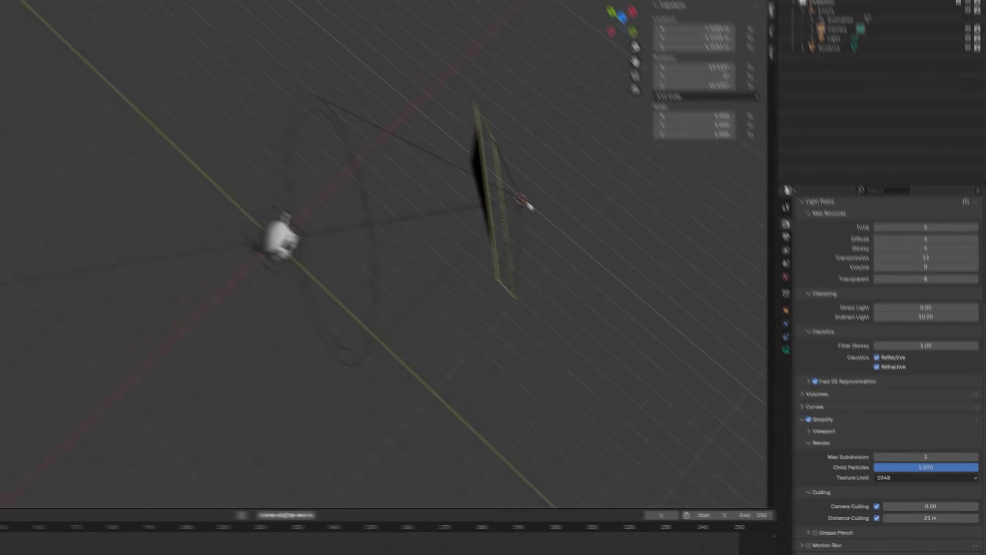
left_click(535, 207)
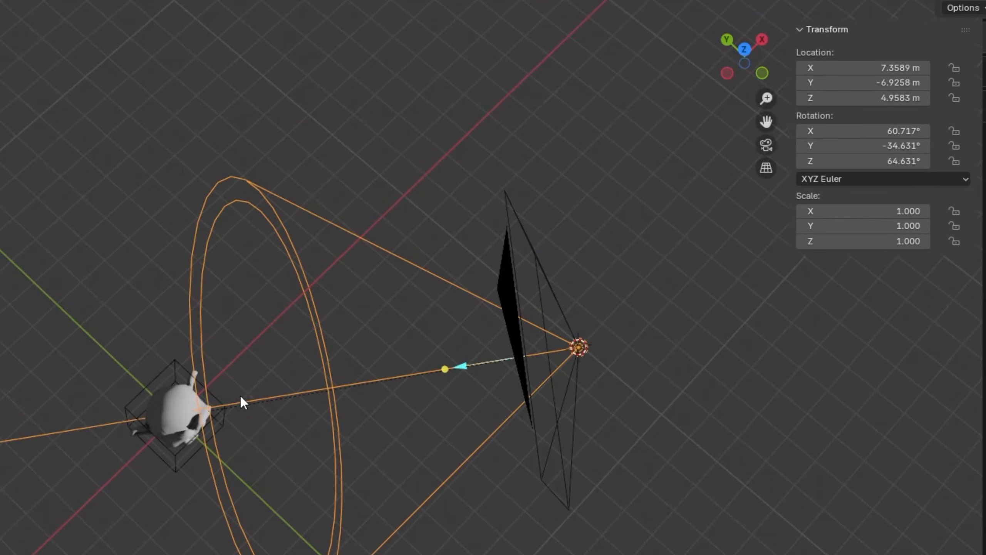
left_click(700, 483)
middle_click_drag(700, 482, 525, 409)
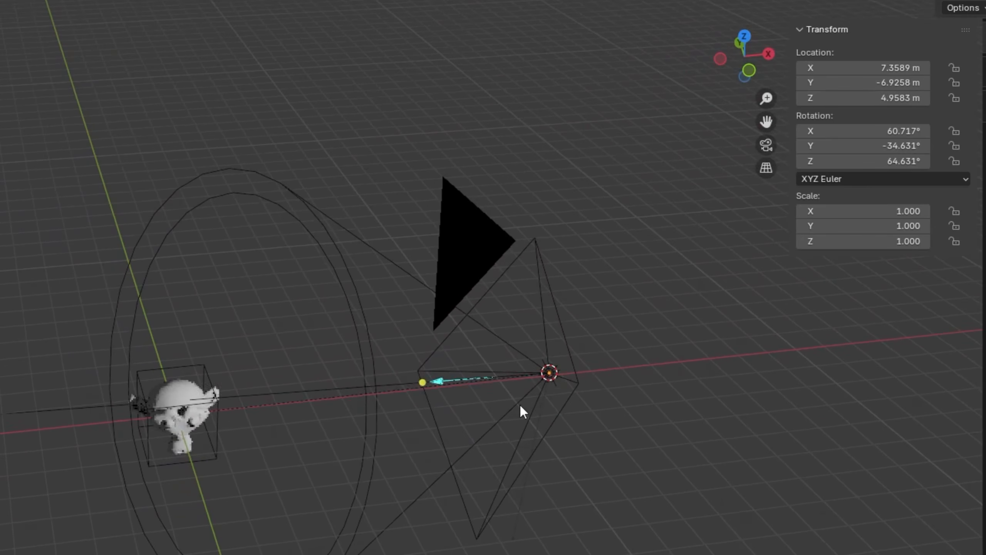
left_click(179, 396)
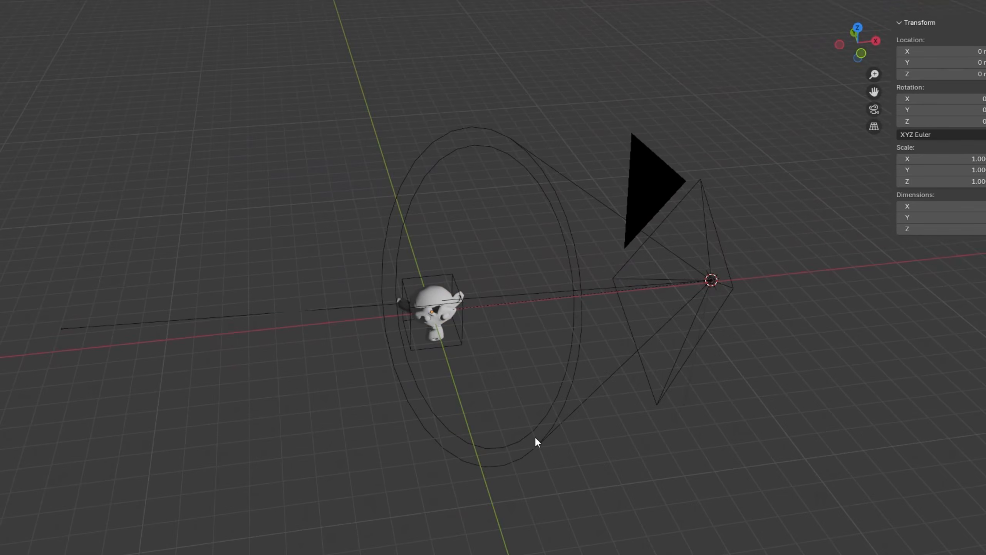
middle_click_drag(537, 441, 361, 139)
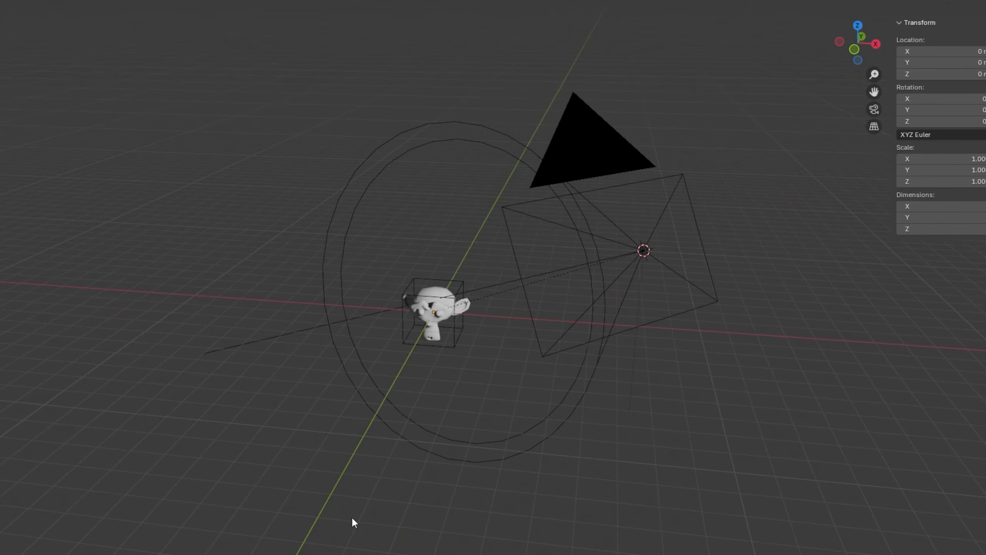
middle_click_drag(351, 518, 461, 536)
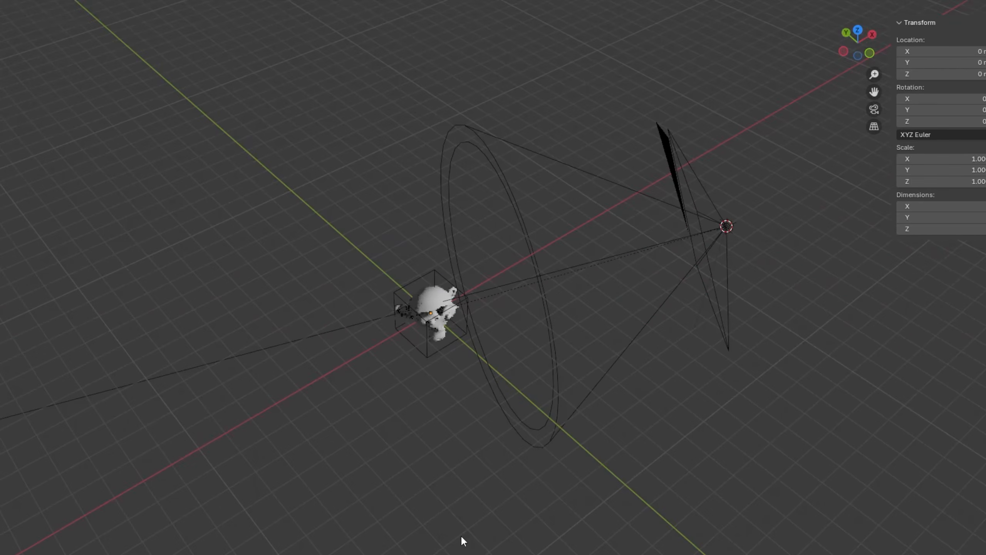
Enable the Transparent film option and turn on Persistent Data for the final render in the Performance settings.
scroll(461, 535, "up", 1)
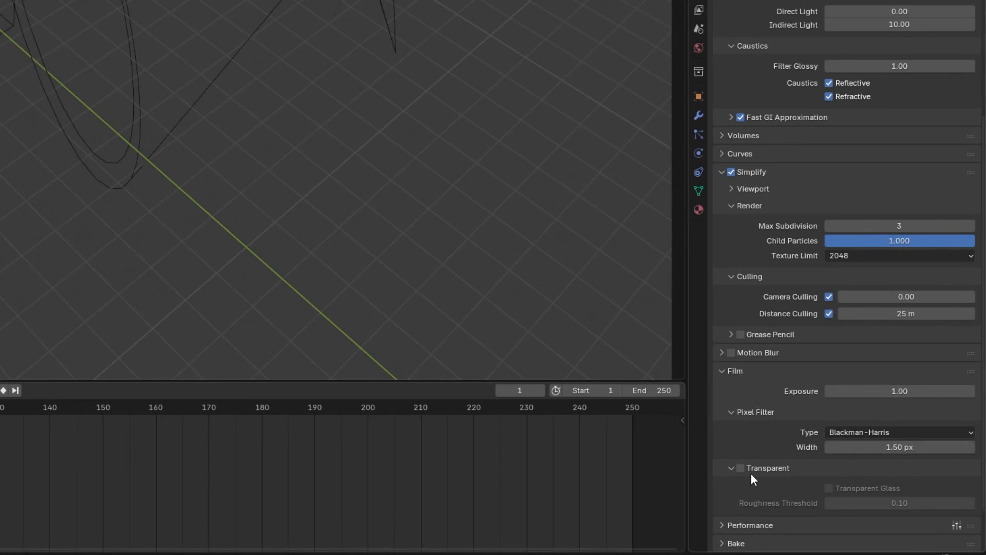
left_click(751, 470)
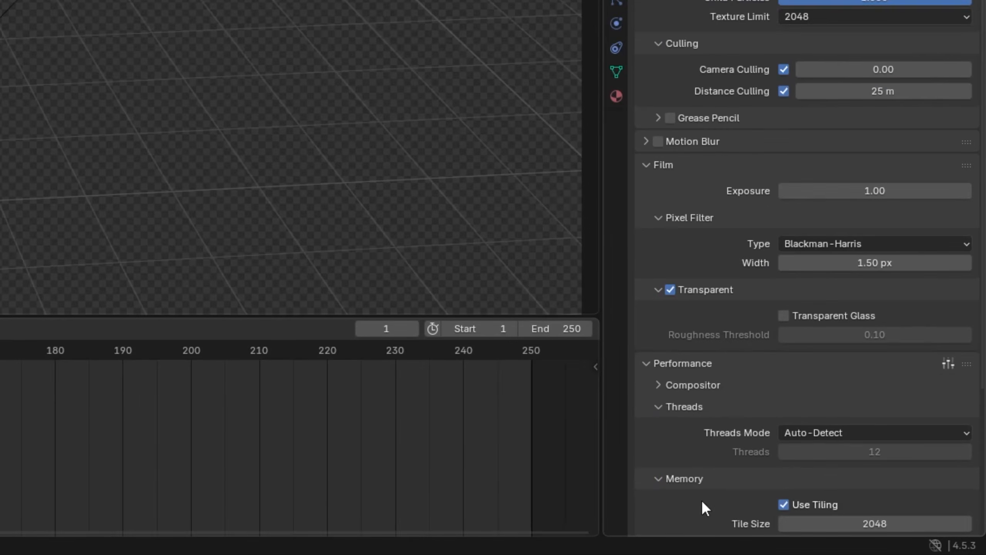
scroll(702, 500, "down", 3)
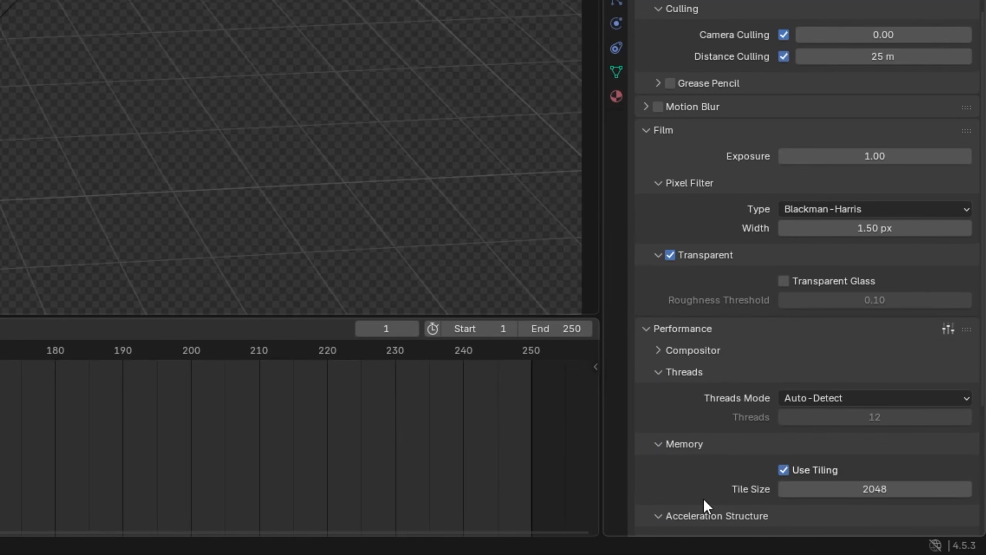
scroll(699, 467, "down", 3)
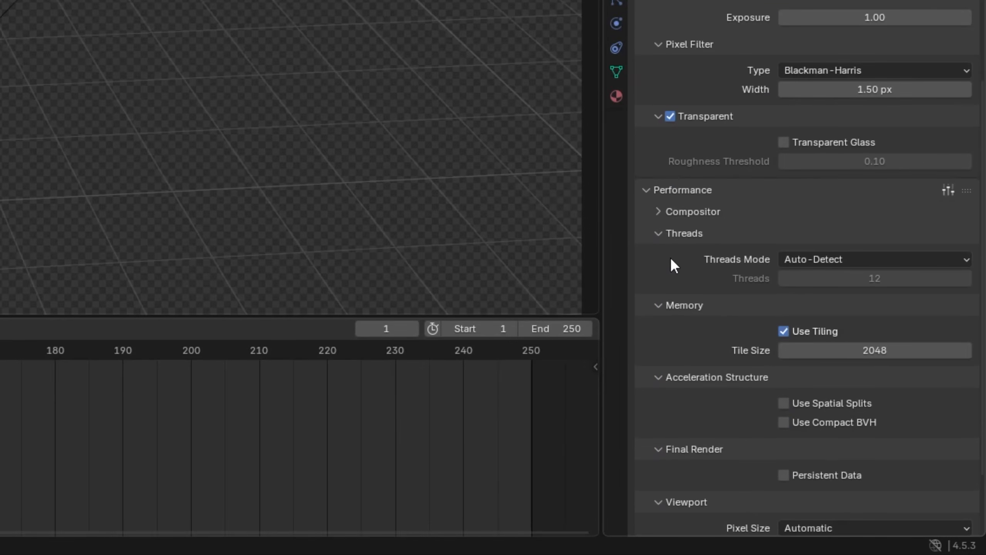
scroll(675, 233, "down", 3)
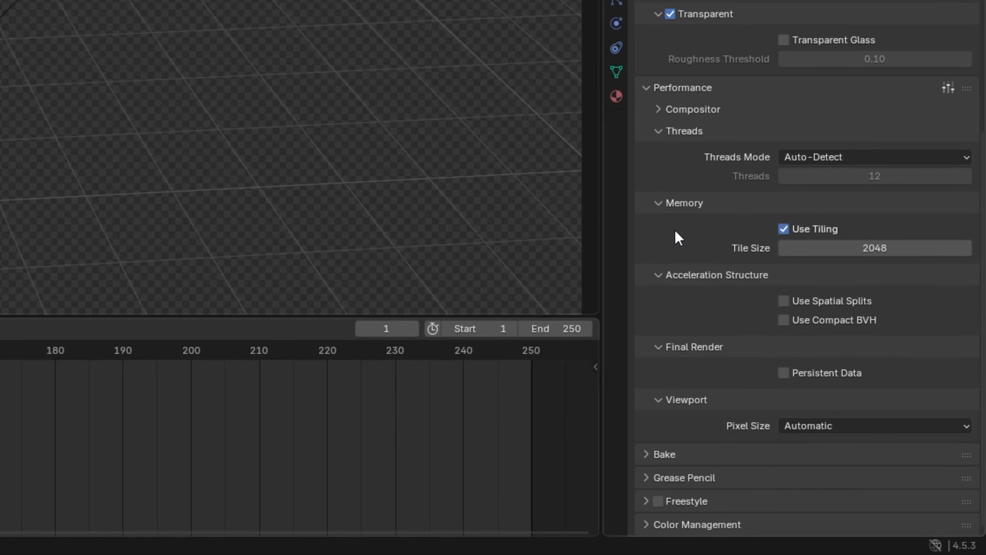
left_click(789, 368)
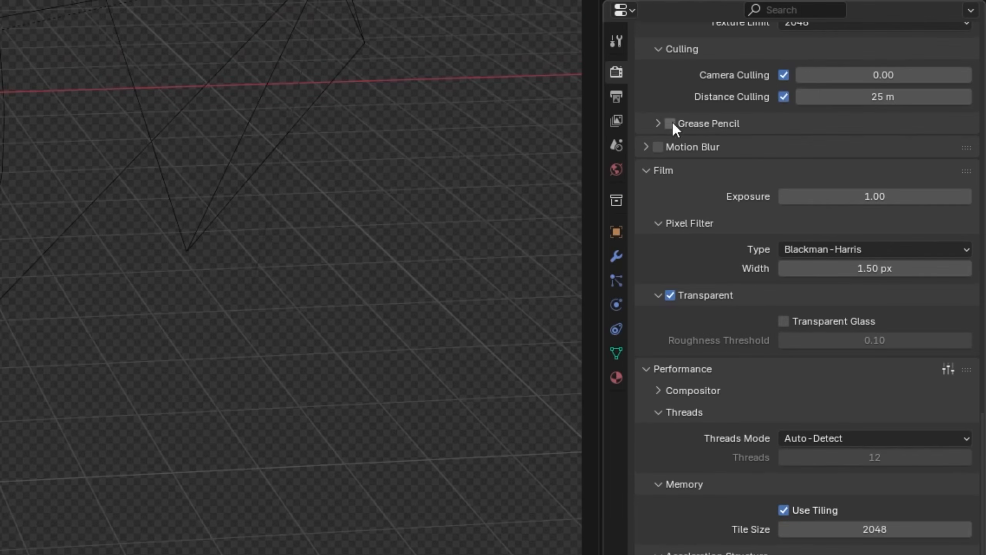
Show the output properties and set the render resolution to 256 px in both X and Y.
scroll(689, 32, "up", 10)
scroll(689, 312, "up", 4)
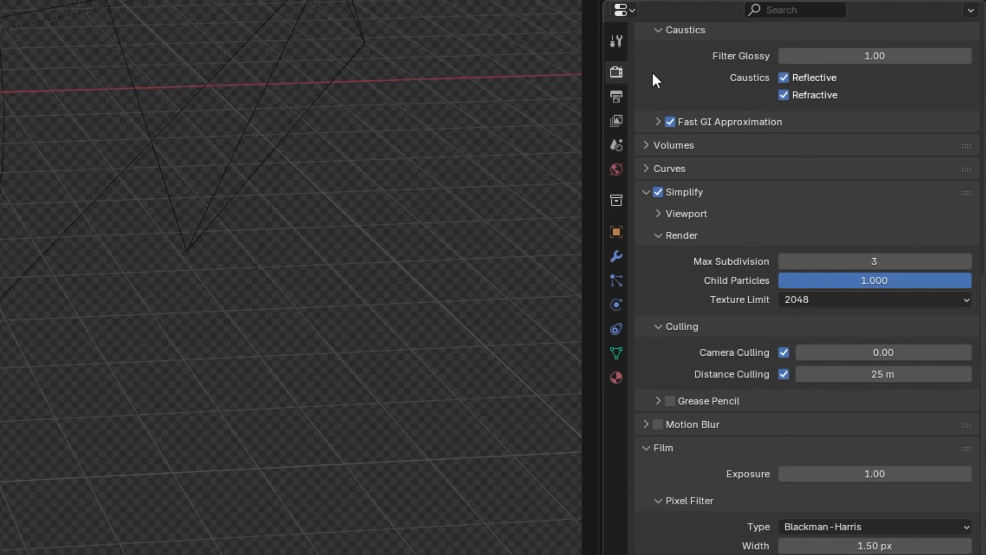
left_click(616, 98)
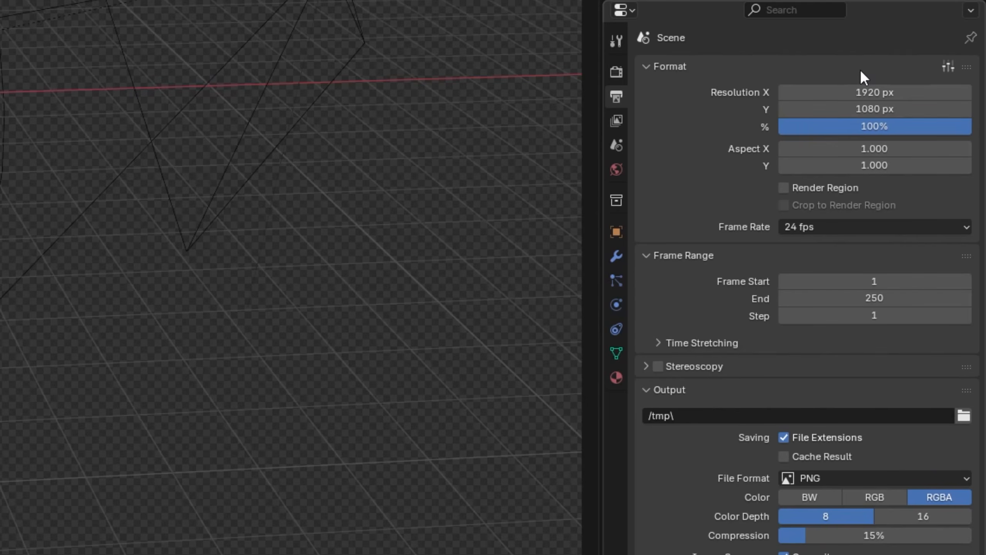
left_click(883, 93)
type("256")
key("Return")
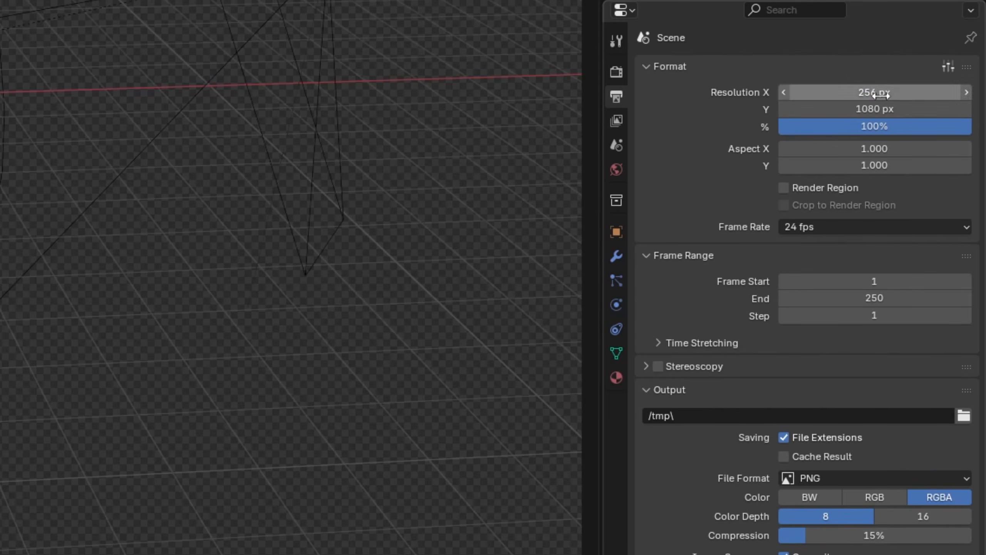
left_click(885, 108)
type("256")
key("Return")
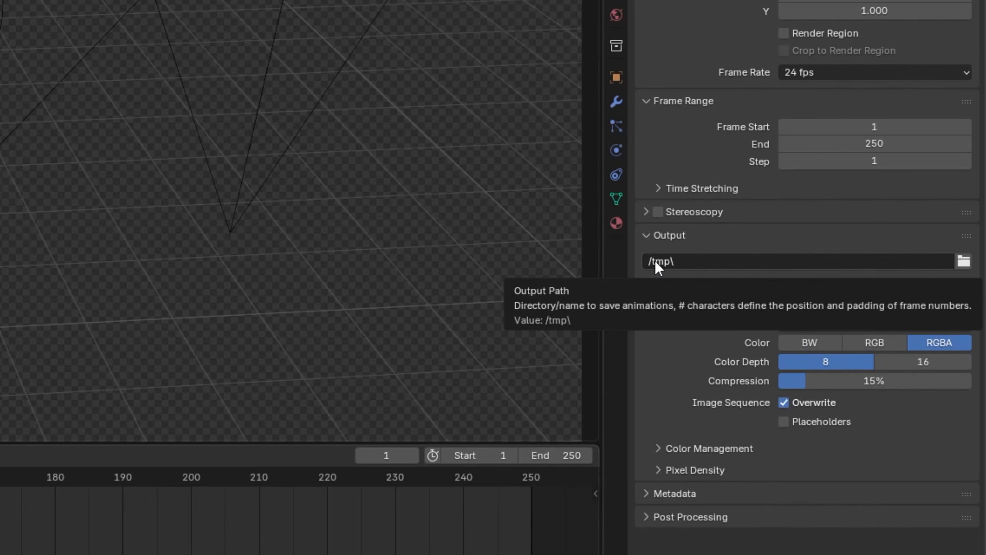
Switch the image sequence's Overwrite option off and back on.
left_click(783, 402)
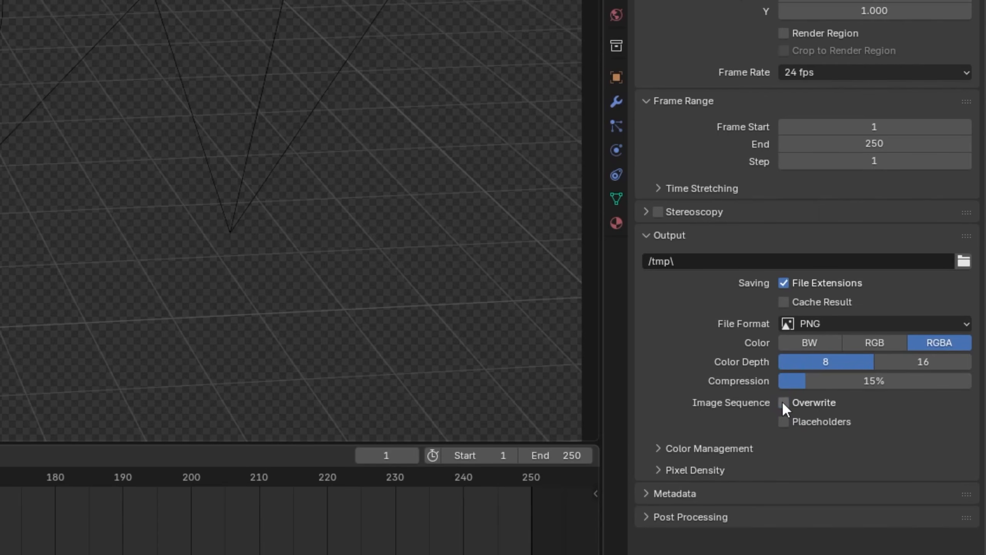
left_click(783, 403)
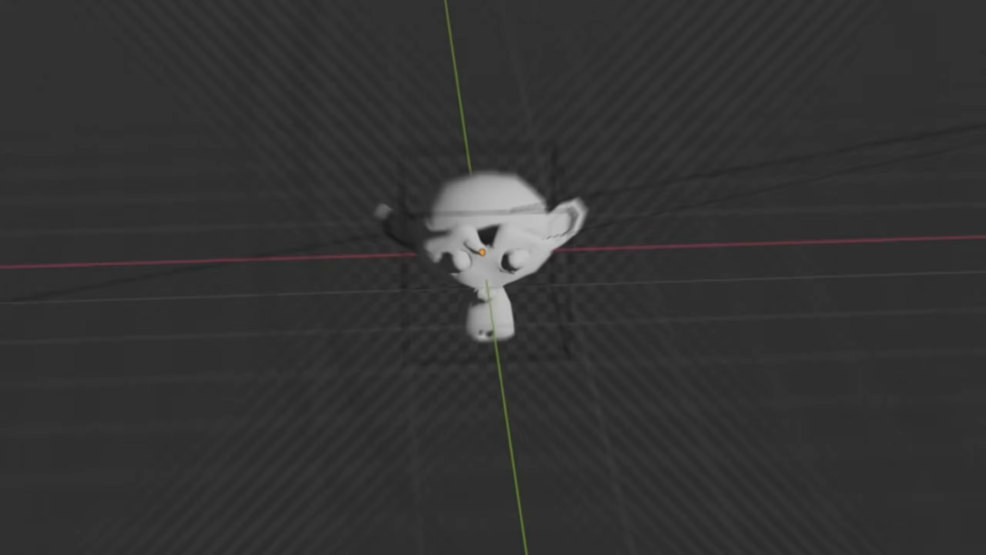
Look through the camera in solid shading and reduce its orthographic scale to 2.914 so the monkey head fills the frame.
key("KP_0")
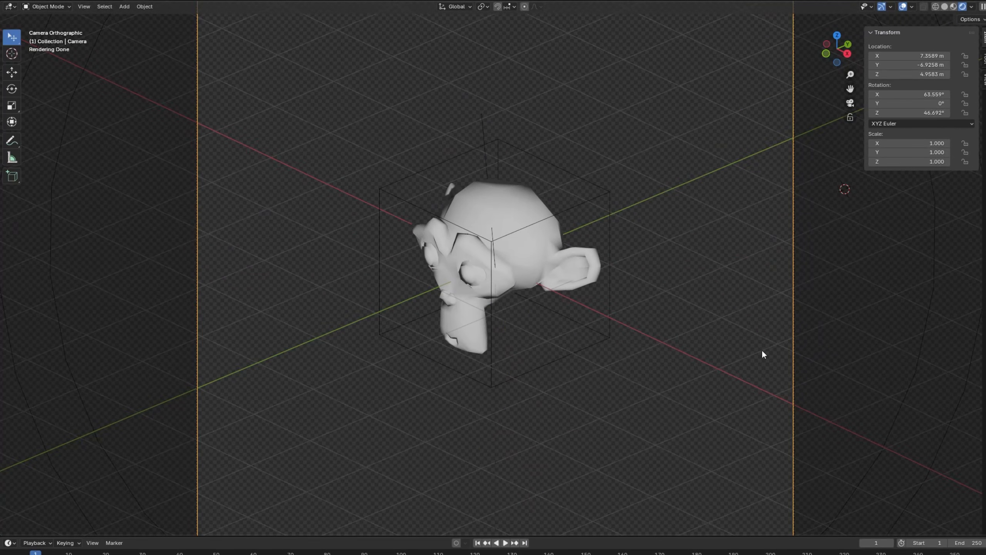
left_click_drag(674, 536, 674, 554)
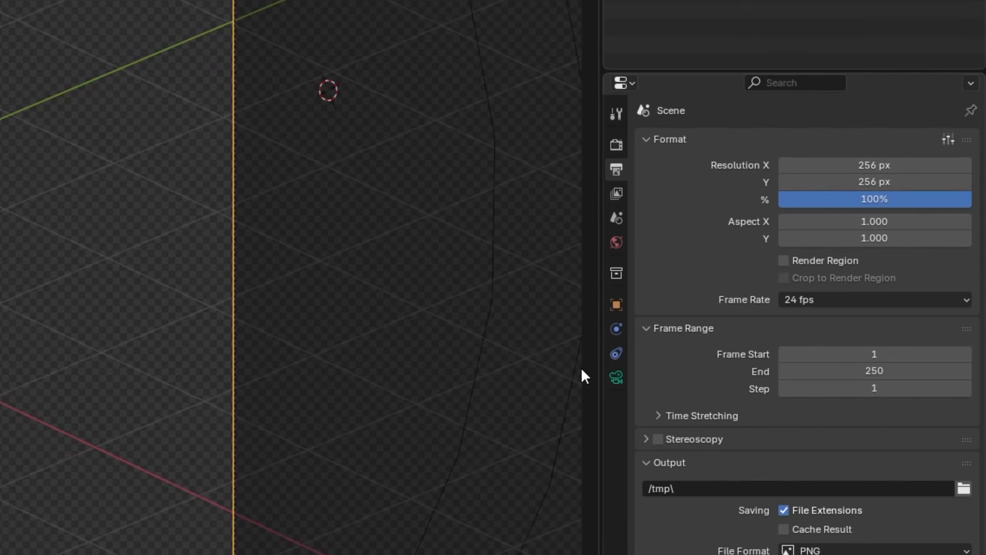
left_click(616, 376)
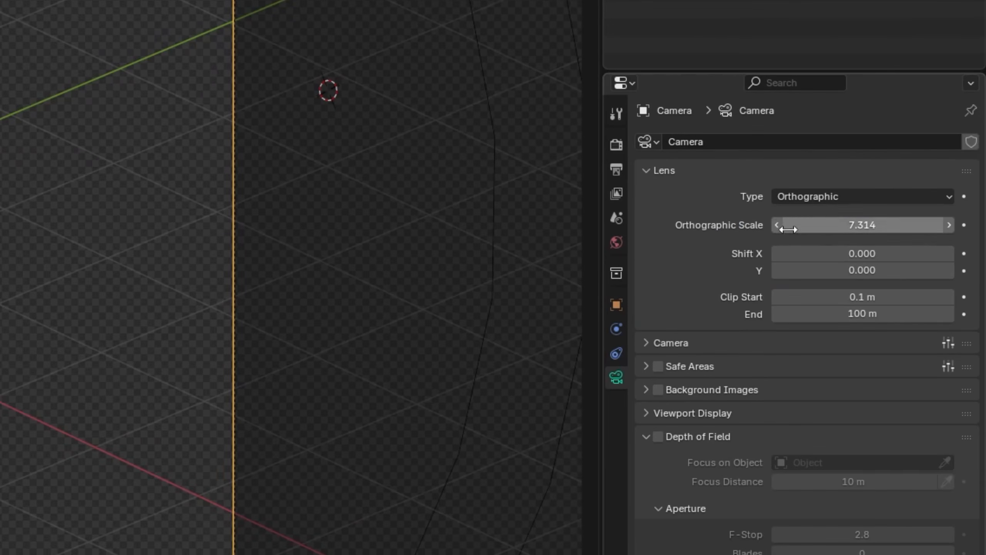
left_click_drag(876, 228, 841, 227)
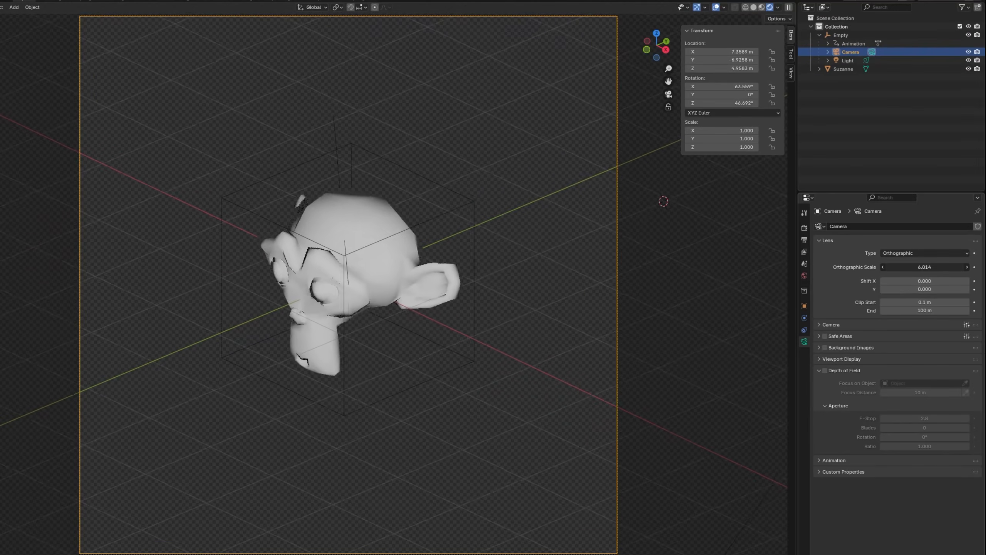
left_click_drag(932, 267, 867, 266)
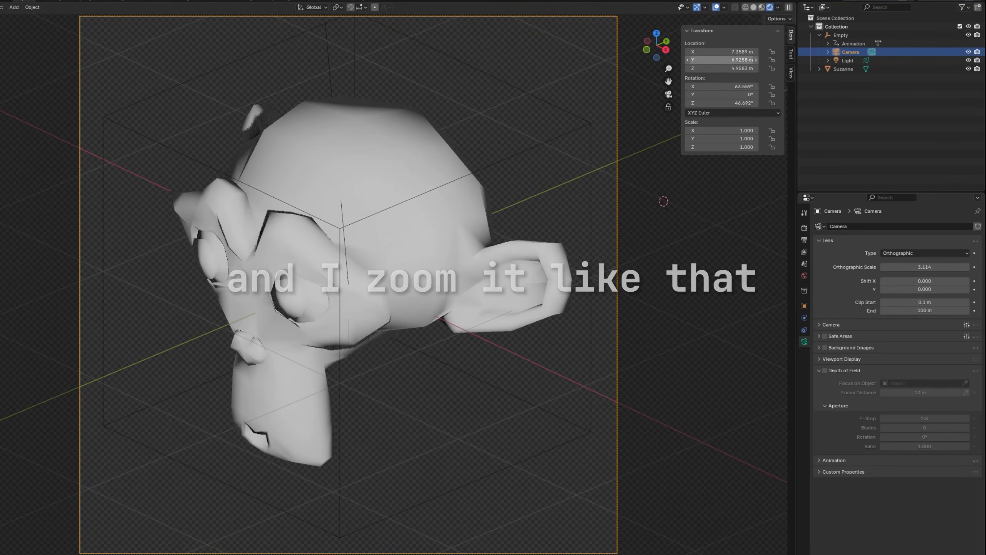
left_click(754, 7)
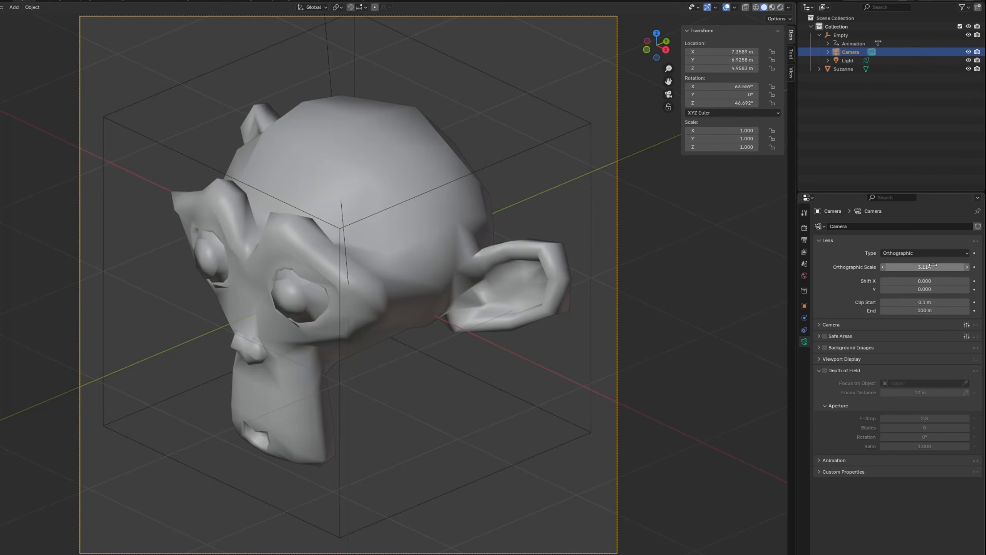
mouse_move(928, 267)
left_mouse_down()
mouse_move(888, 268)
mouse_move(930, 267)
mouse_move(926, 256)
left_mouse_up()
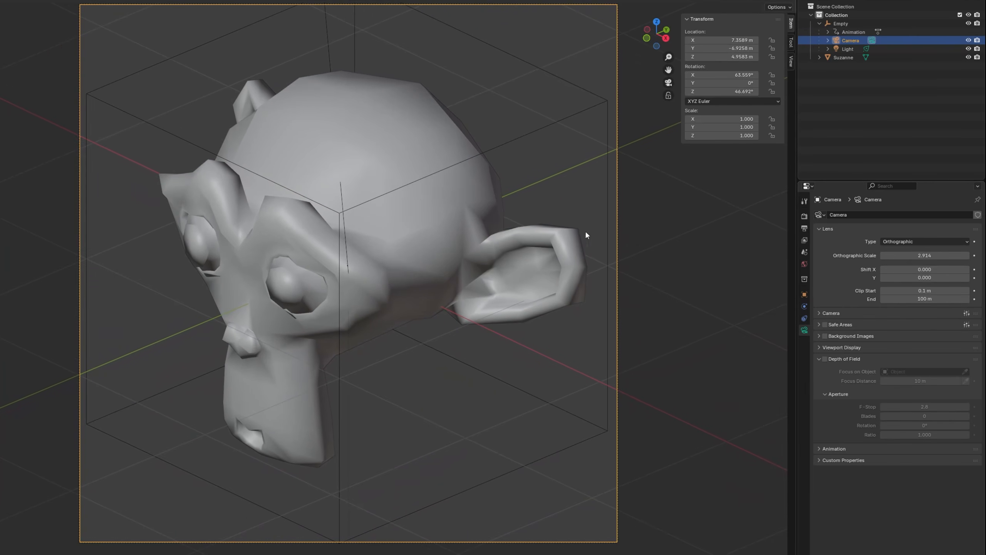
left_click(489, 498)
key("r")
key("z")
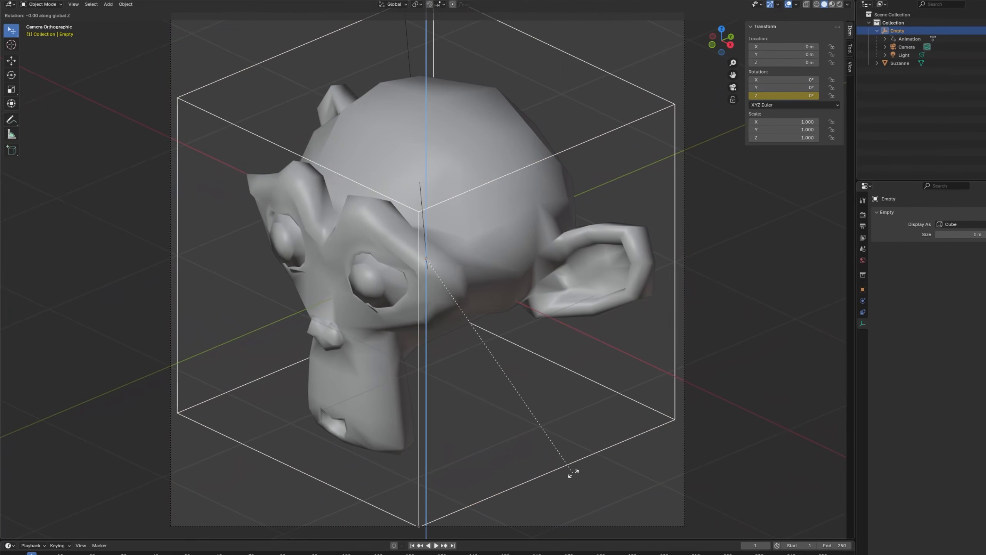
right_click(573, 473)
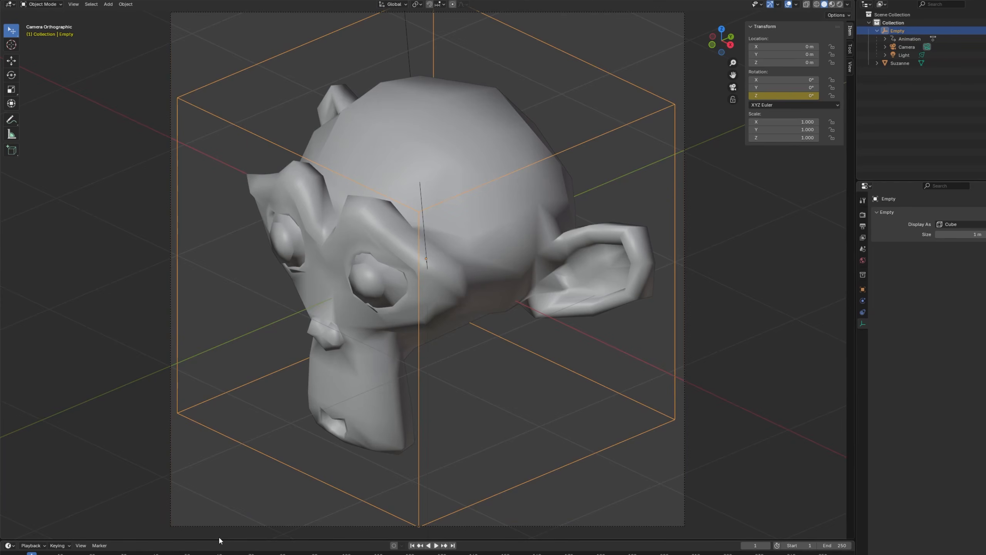
Enlarge the timeline and preview the empty's orbit by playing and scrubbing the first frames, returning to frame 1.
left_click_drag(219, 539, 211, 465)
key("space")
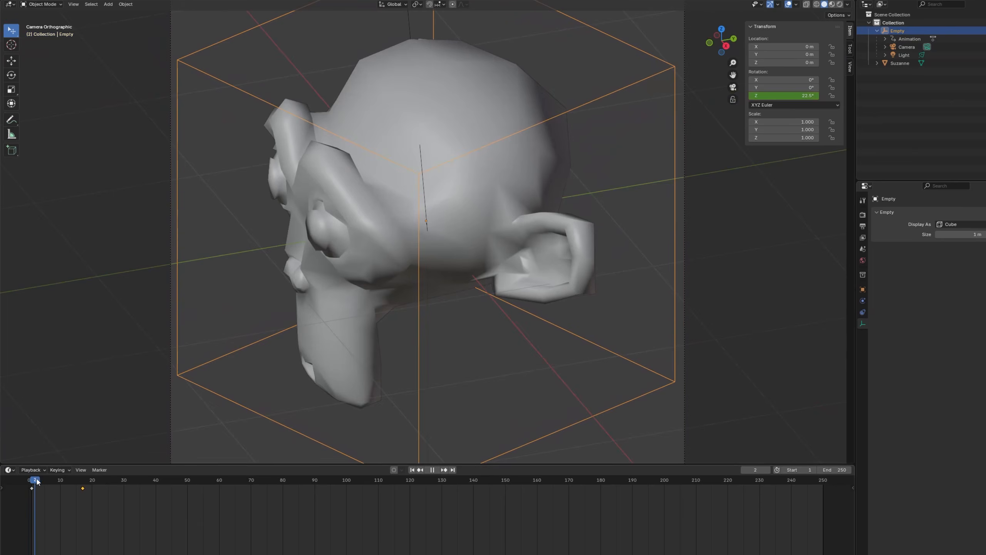
left_click_drag(37, 482, 49, 481)
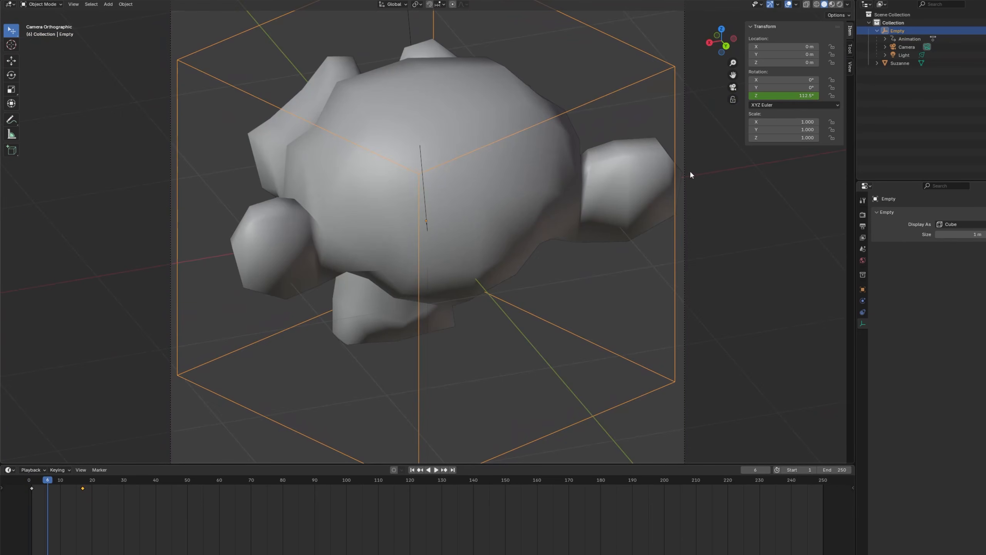
mouse_move(50, 482)
left_mouse_down()
mouse_move(82, 479)
mouse_move(33, 478)
left_mouse_up()
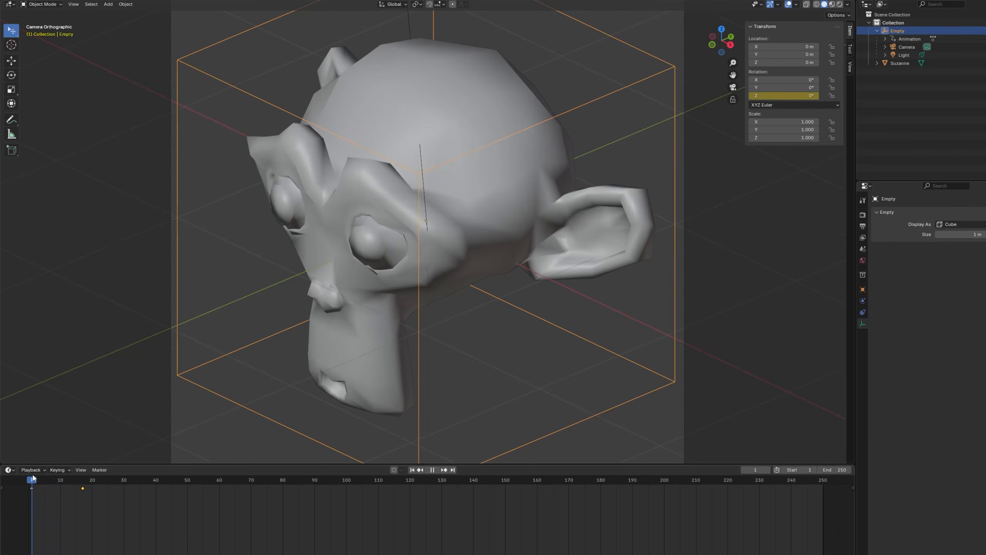
Set the camera's orthographic scale to 3 and return the animation to frame 1.
left_click(906, 46)
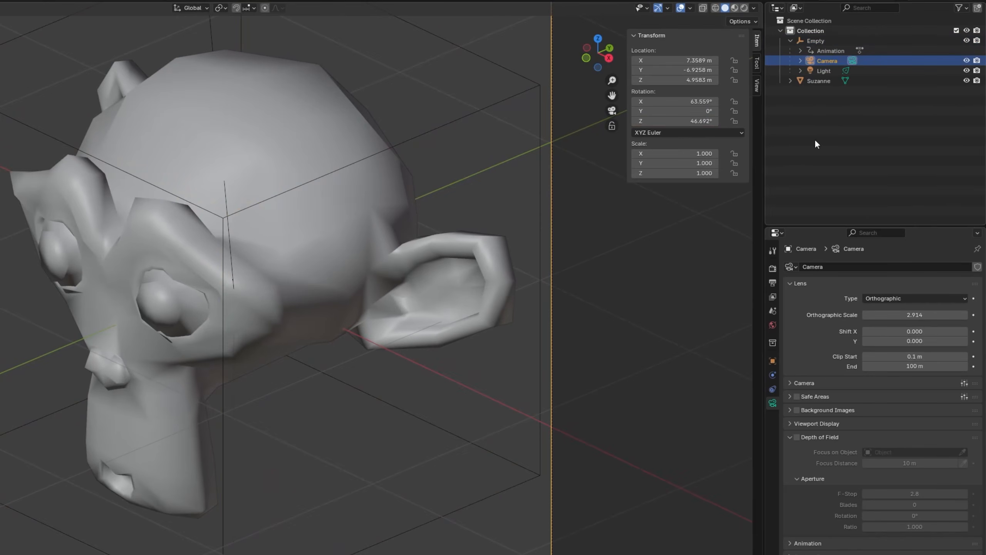
left_click(953, 317)
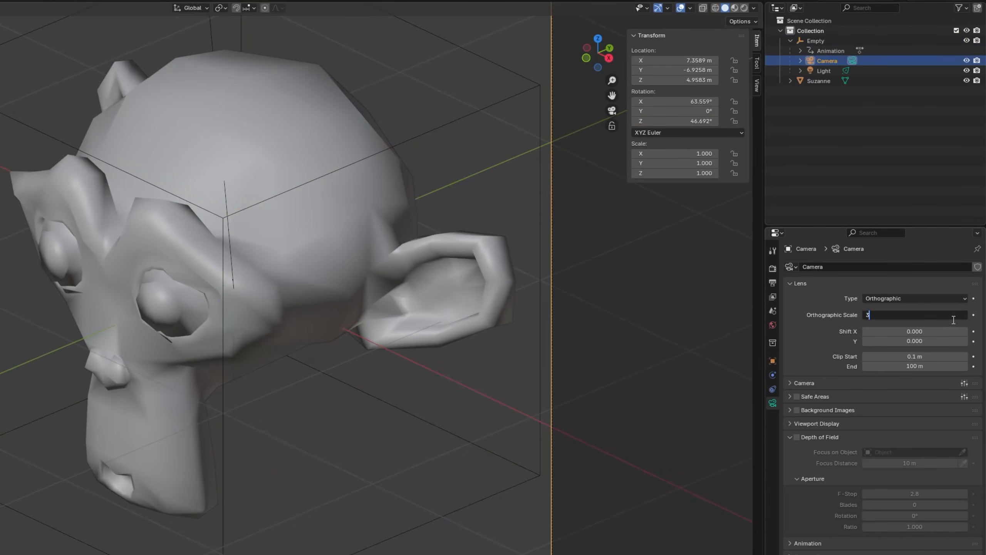
type("3")
key("Return")
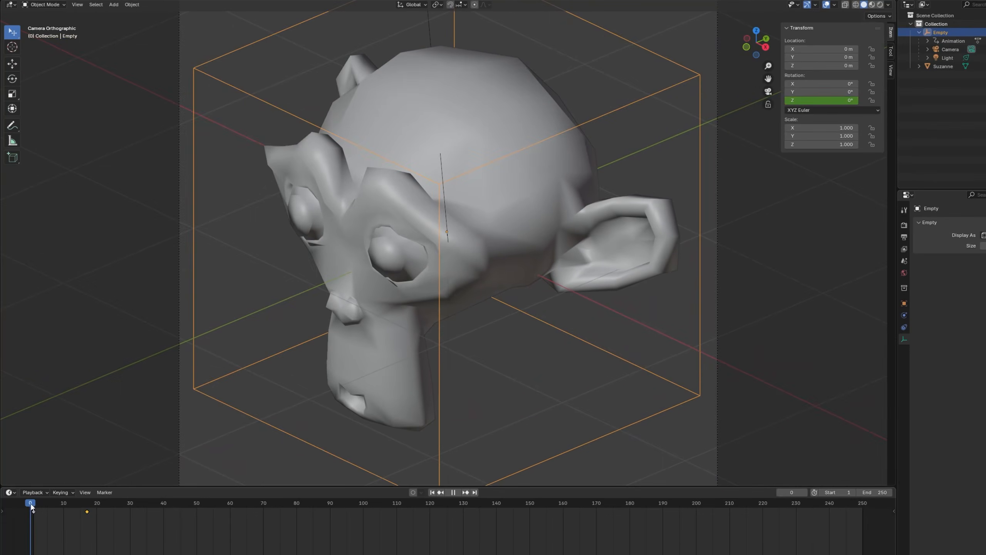
mouse_move(31, 503)
left_mouse_down()
mouse_move(88, 503)
mouse_move(34, 506)
left_mouse_up()
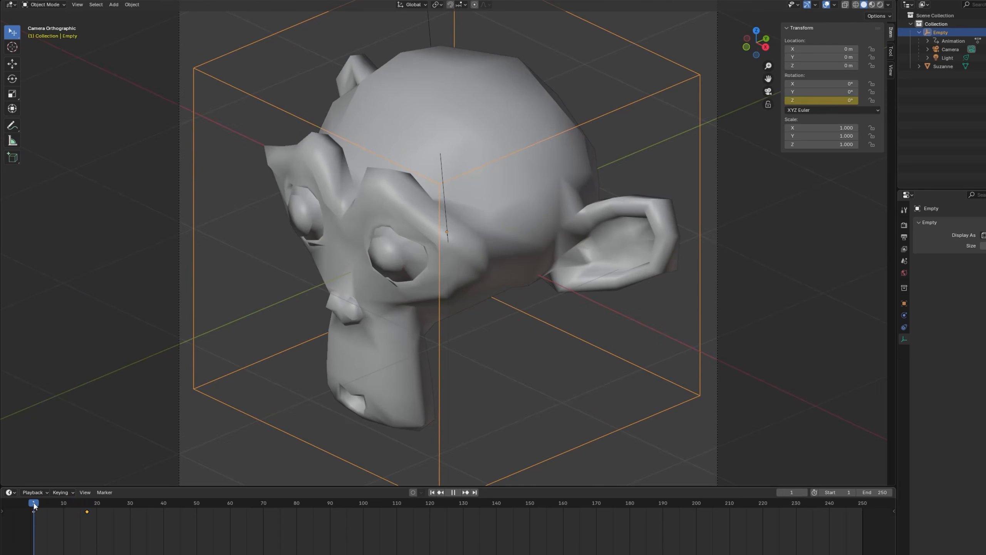
Give the monkey head a new material with a blue base color and show it in material preview shading.
left_click(538, 226)
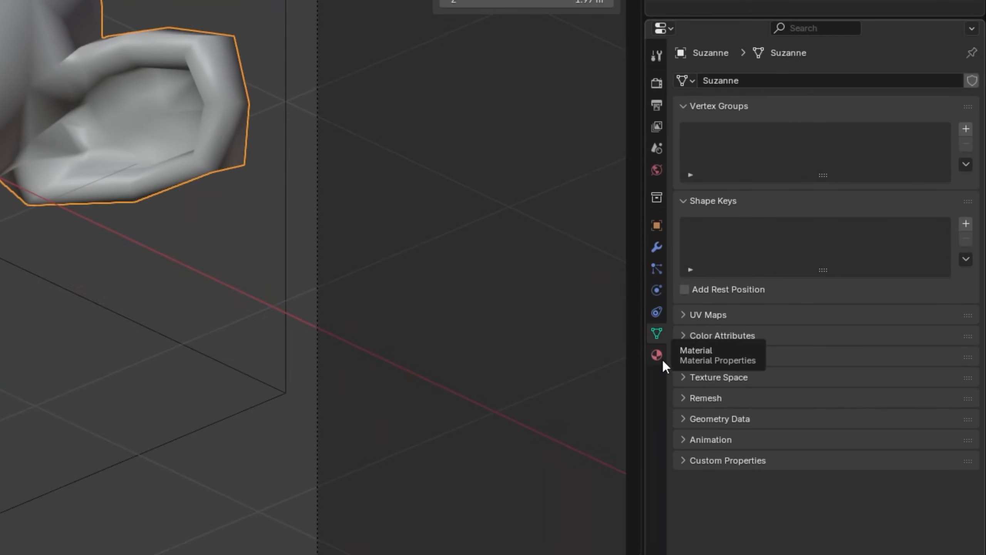
left_click(662, 360)
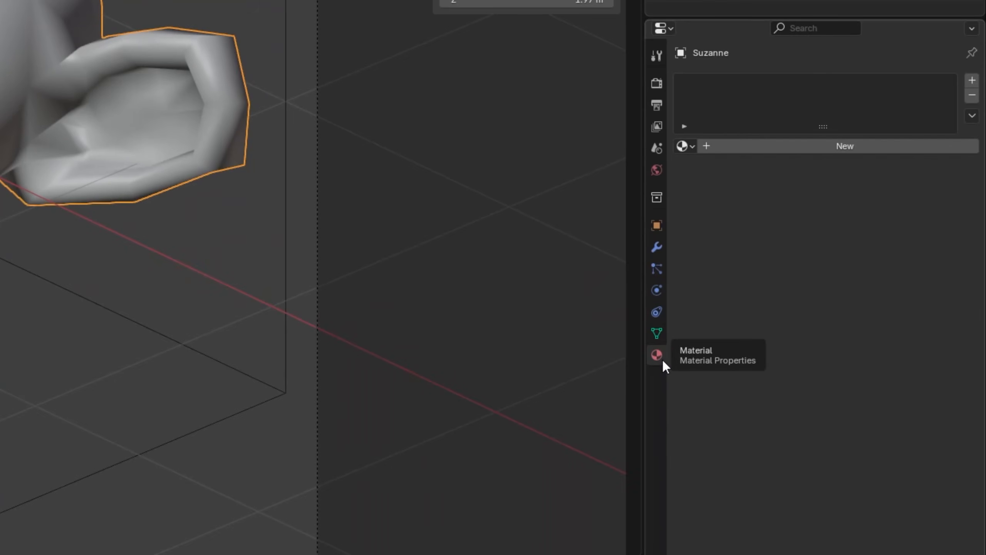
left_click(771, 143)
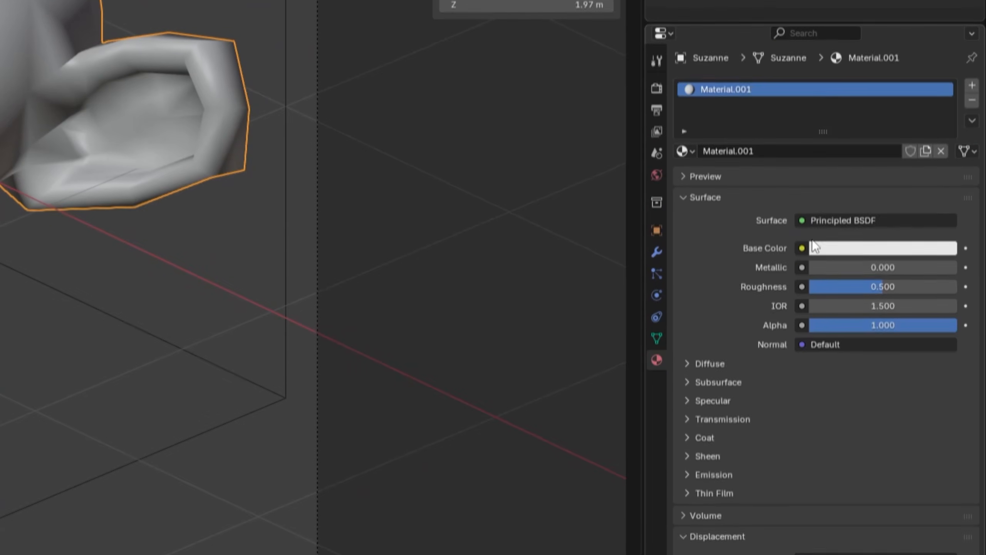
left_click(816, 248)
left_click_drag(886, 93, 923, 81)
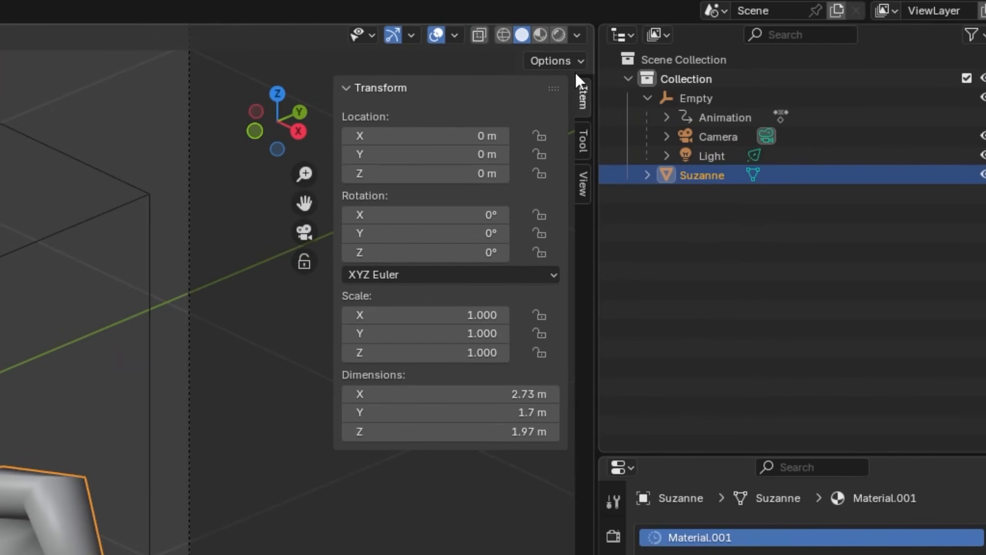
left_click(541, 33)
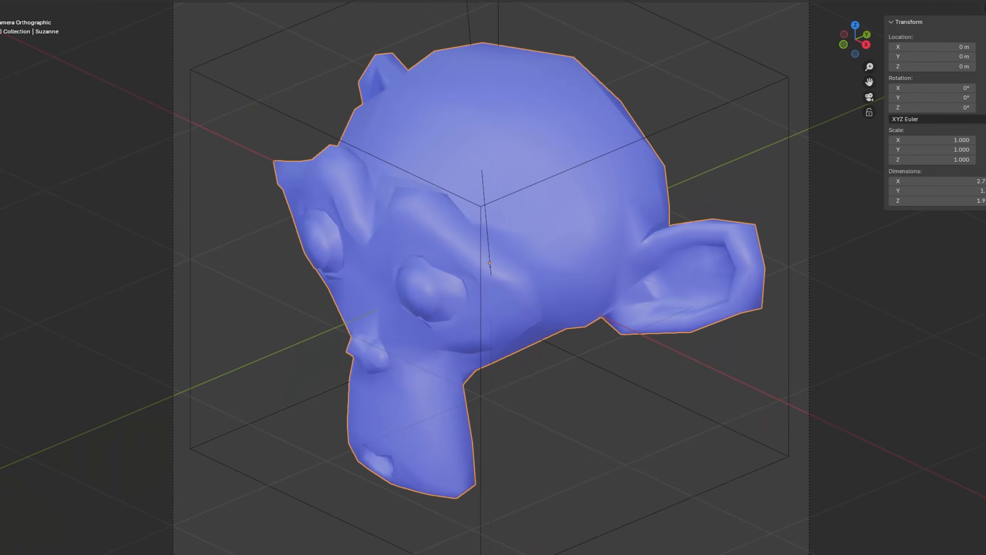
Change the monkey head material's base color to orange, check it in rendered shading, and return to solid shading.
left_click(932, 324)
mouse_move(954, 206)
left_mouse_down()
mouse_move(937, 198)
mouse_move(898, 210)
mouse_move(904, 194)
mouse_move(897, 229)
mouse_move(909, 245)
left_mouse_up()
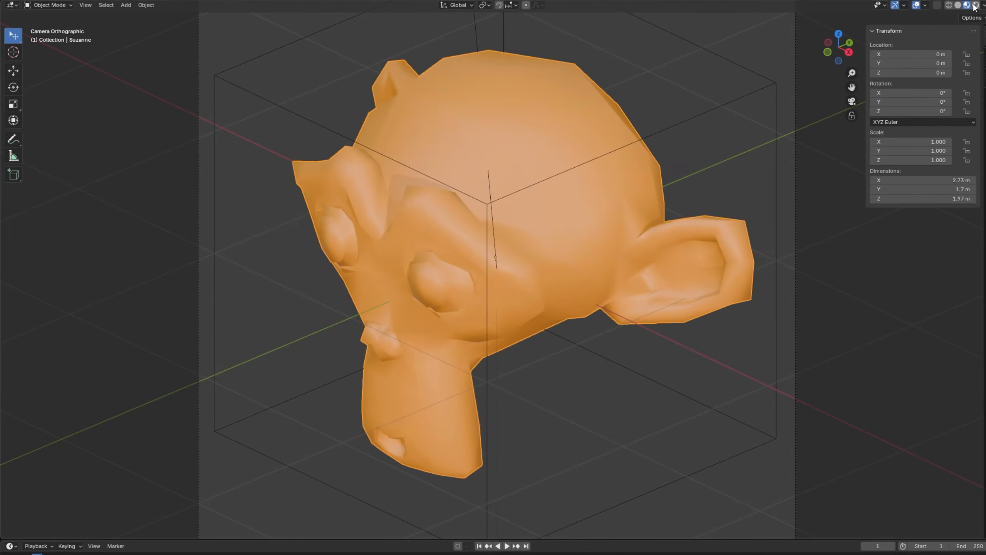
left_click(975, 5)
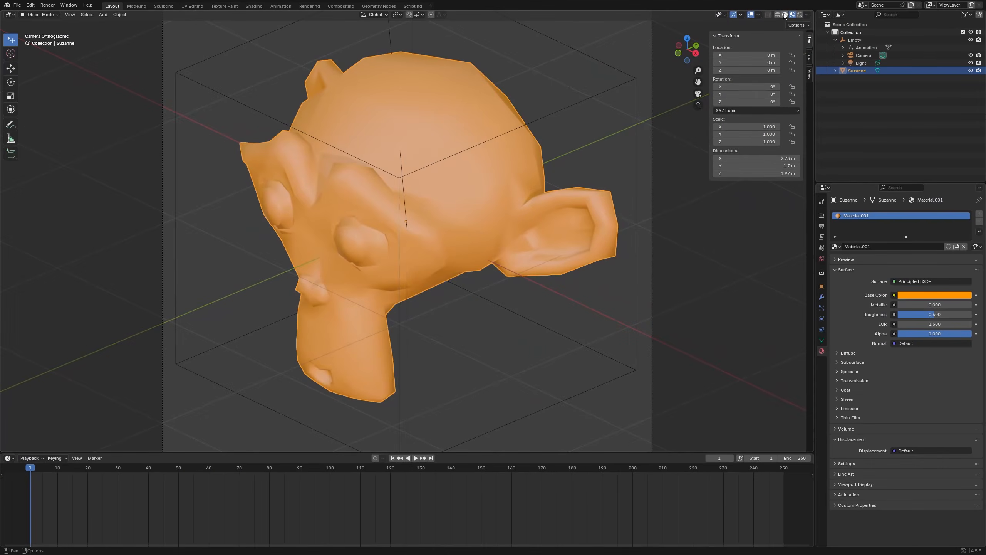
left_click(785, 15)
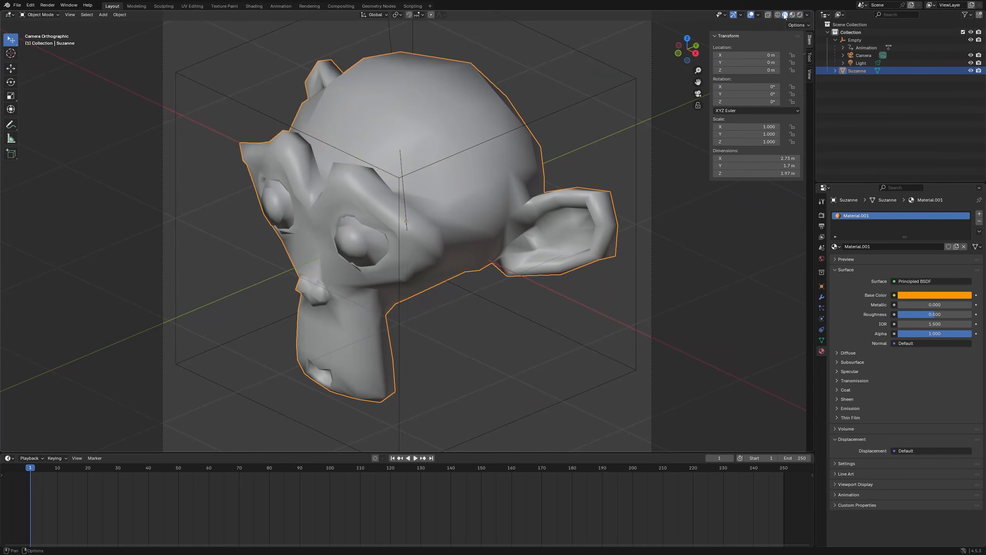
Select the empty, check its rotation back to frame 1, and show the output properties with the folder selection for the output path.
scroll(500, 295, "down", 2)
left_click(439, 391)
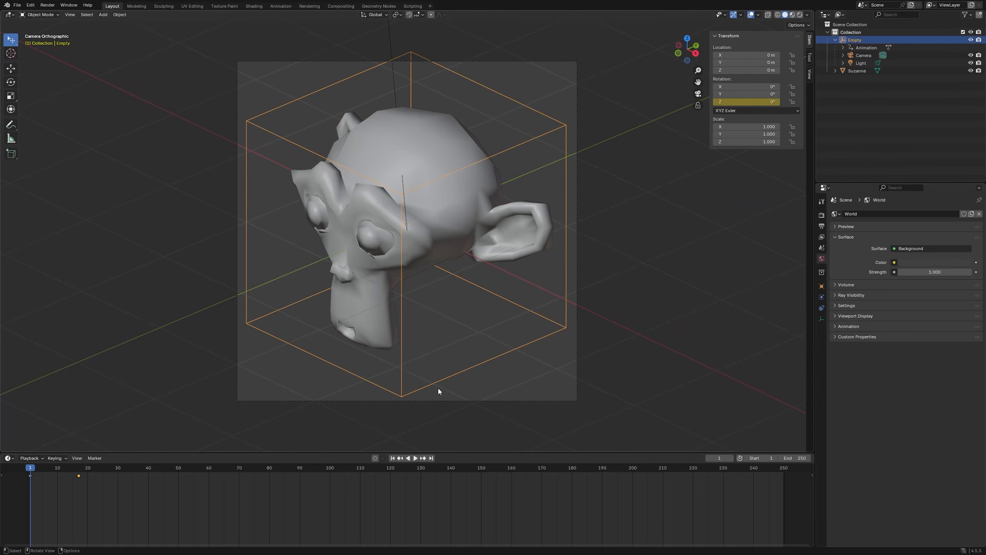
left_click_drag(57, 474, 31, 472)
left_click(823, 227)
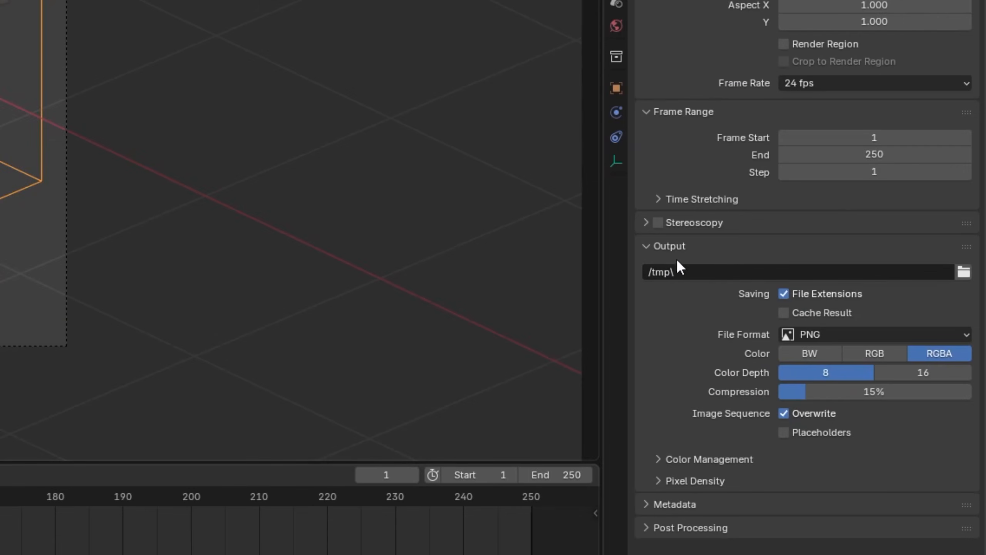
left_click(962, 276)
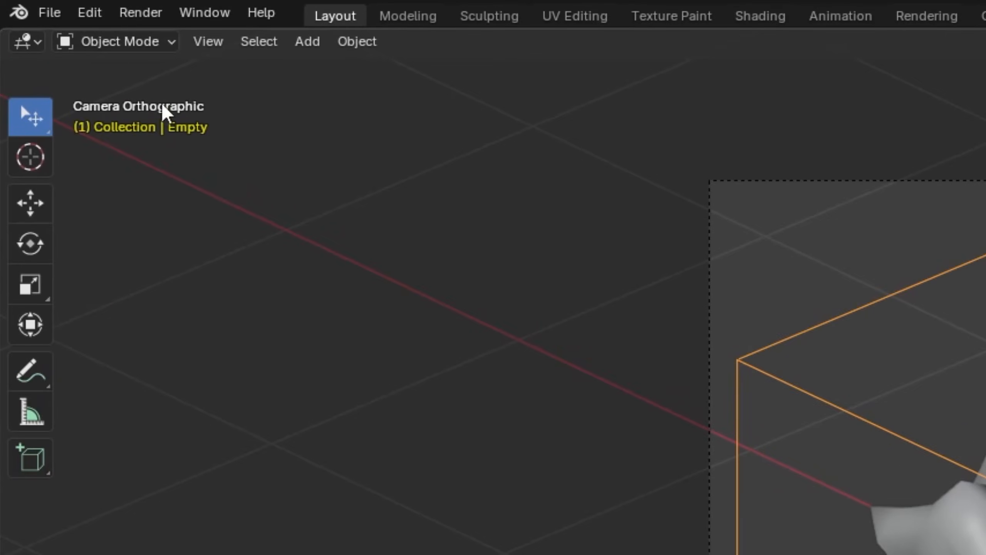
Start rendering the animation of the active scene.
left_click(138, 18)
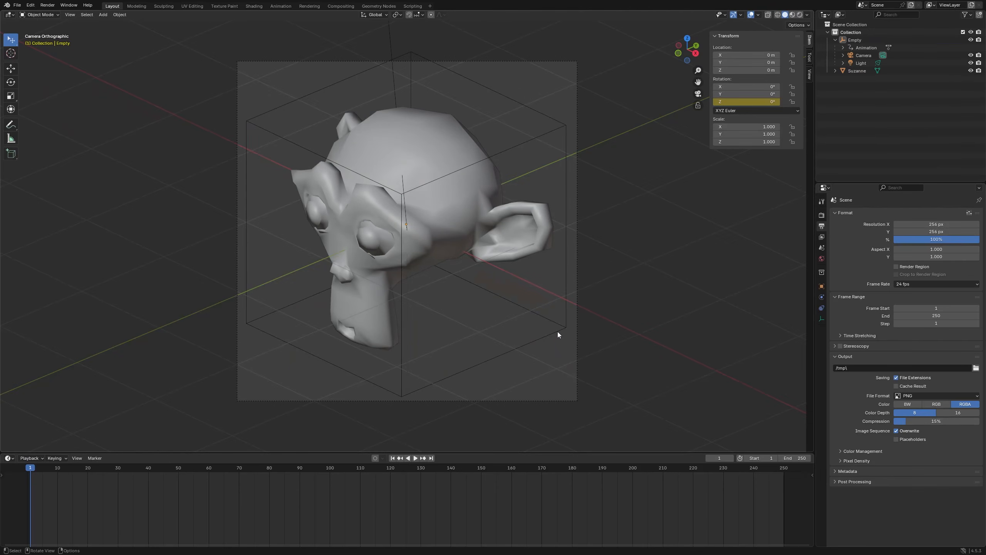
left_click(558, 331)
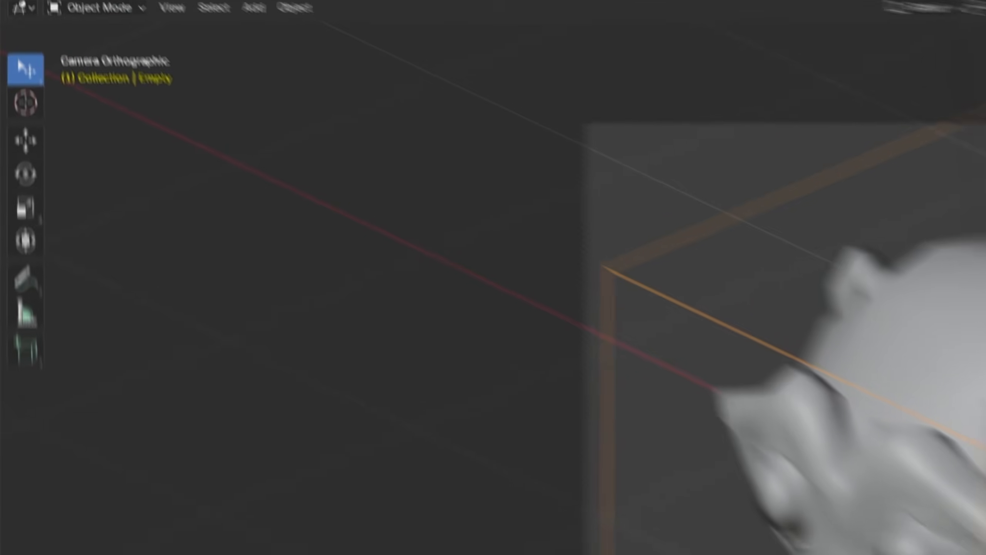
left_click(147, 15)
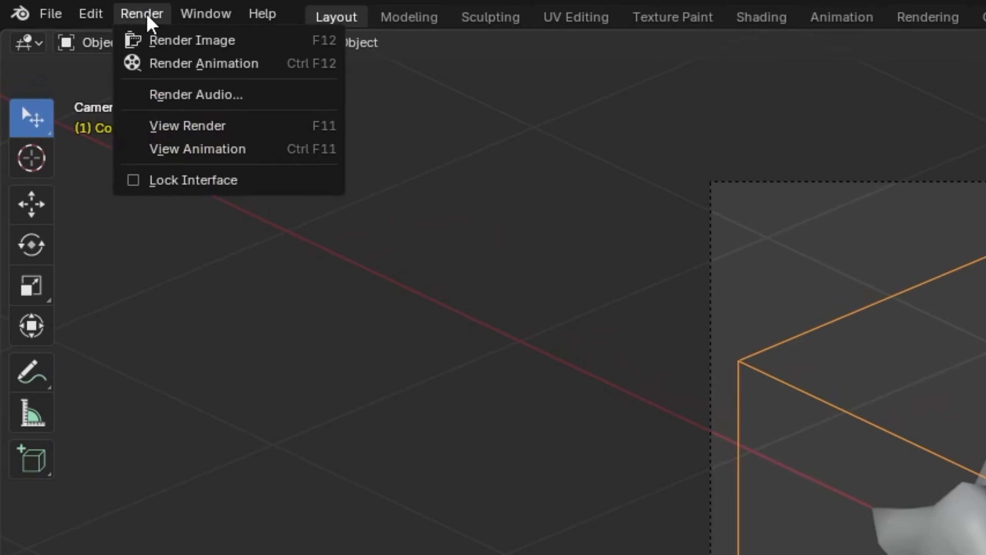
left_click(186, 62)
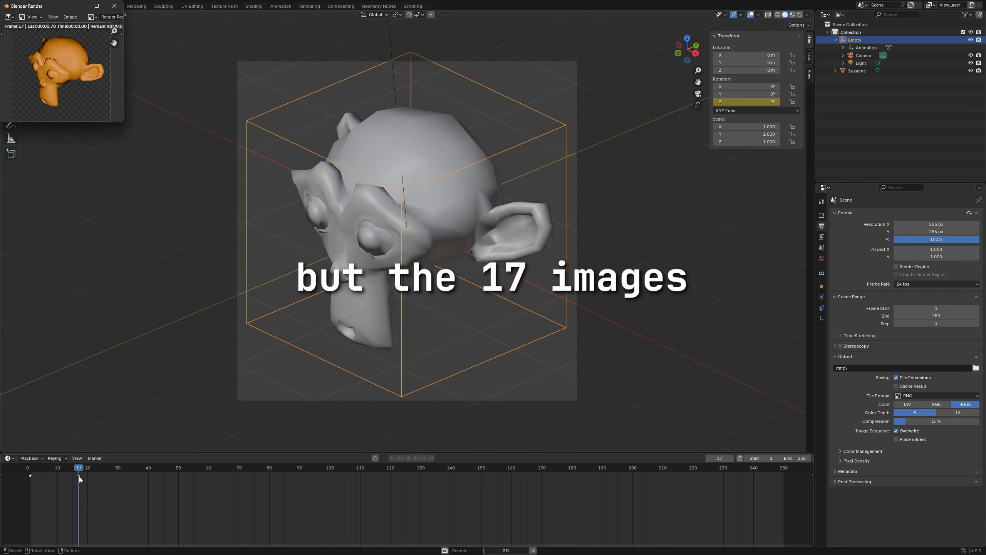
Cancel the running render and play and scrub the animation near the keyframe at frame 17.
left_click(533, 550)
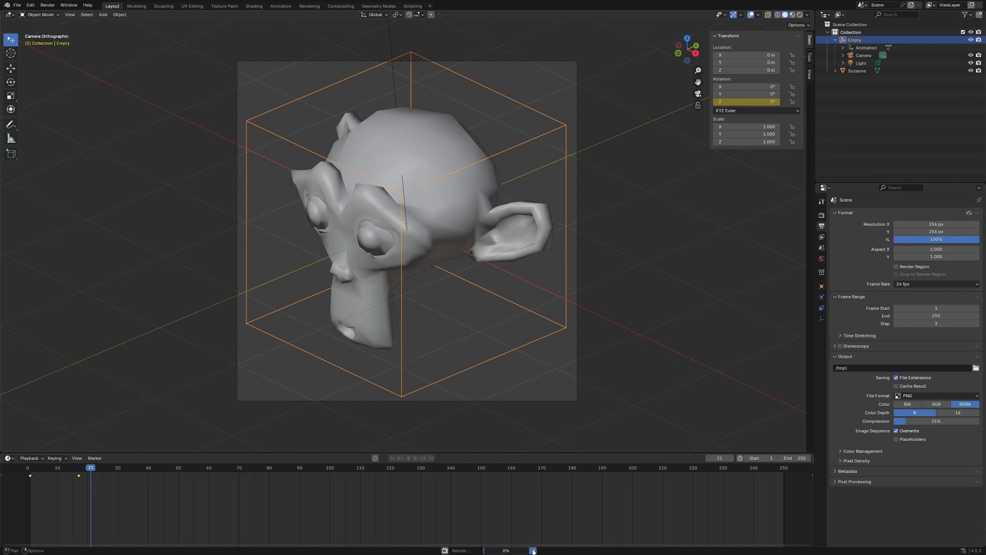
key("space")
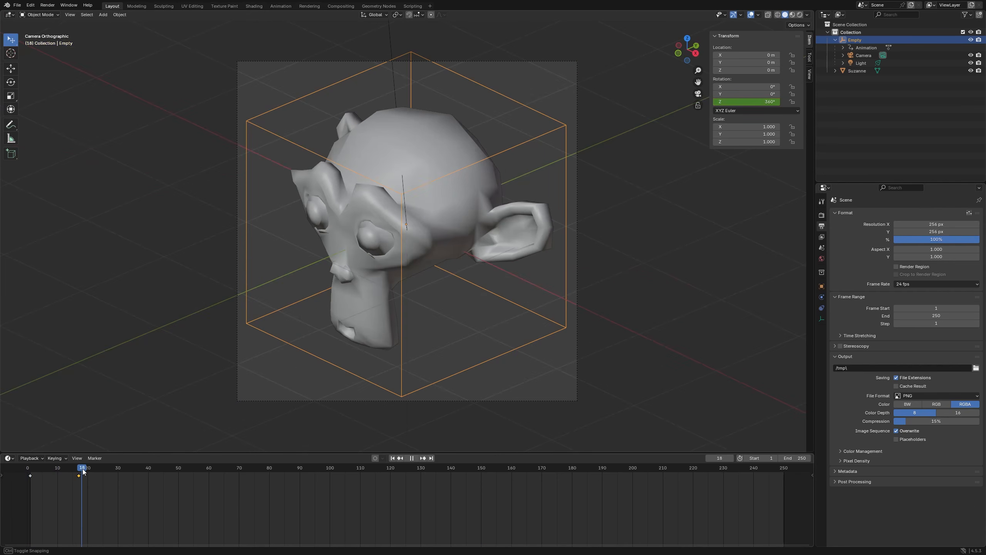
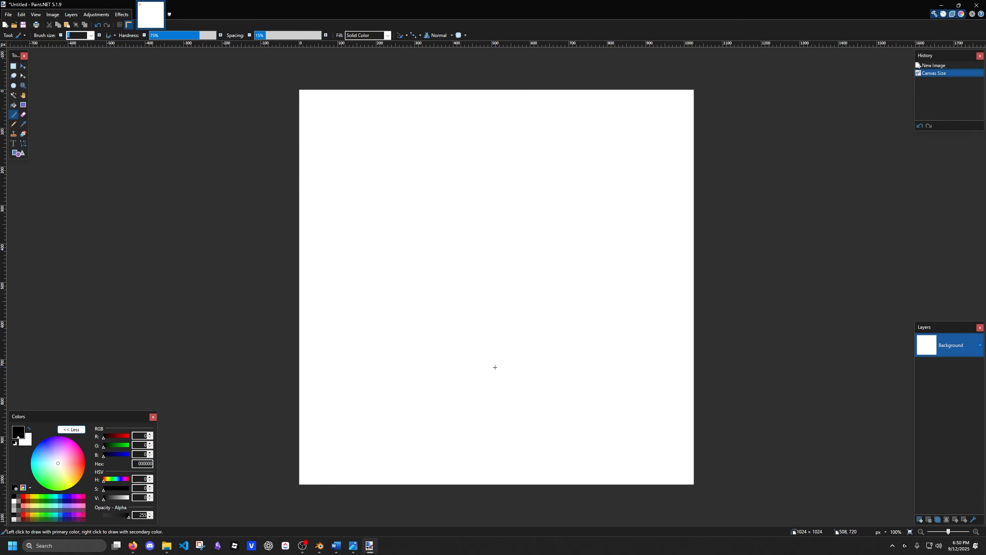
Erase the whole white canvas to transparency and add the first monkey head render as a new layer.
key("ctrl+a")
key("Delete")
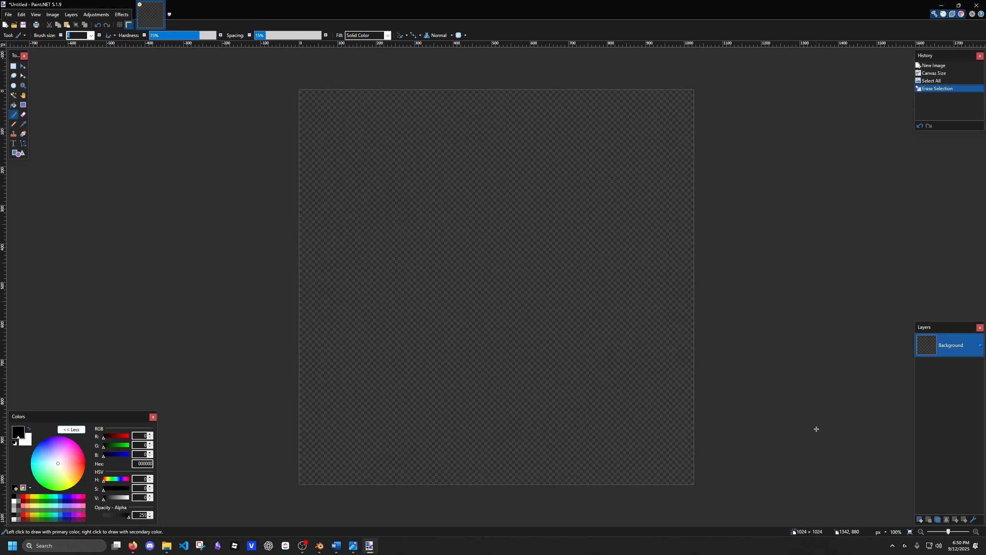
left_click_drag(505, 226, 410, 212)
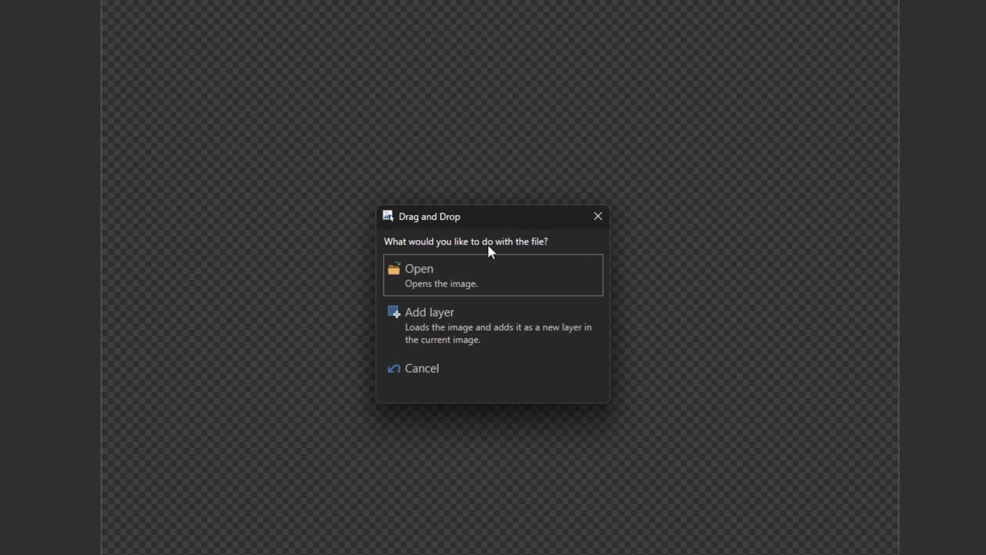
left_click(496, 328)
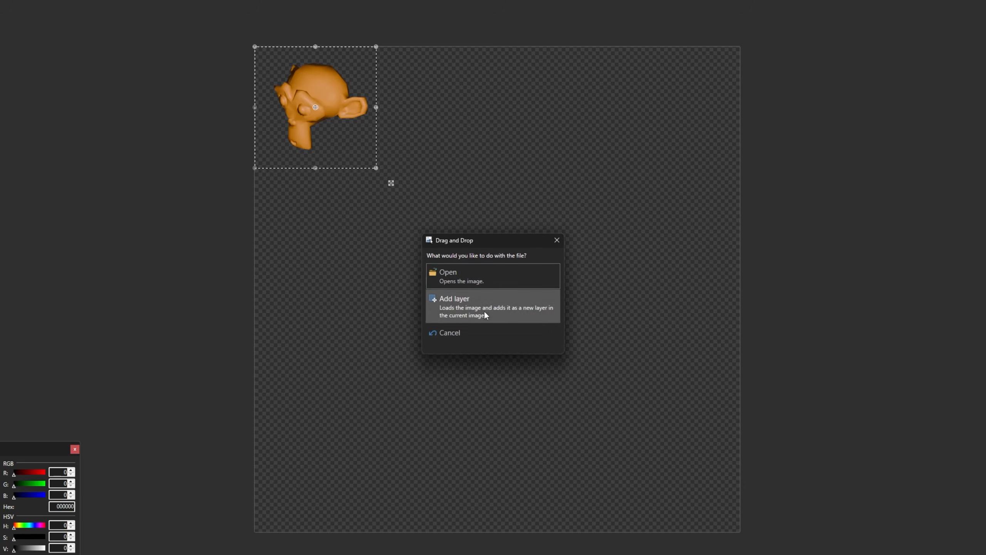
Add the second monkey render as a new layer and move it so its top-left corner sits at 256, 0.
left_click(483, 313)
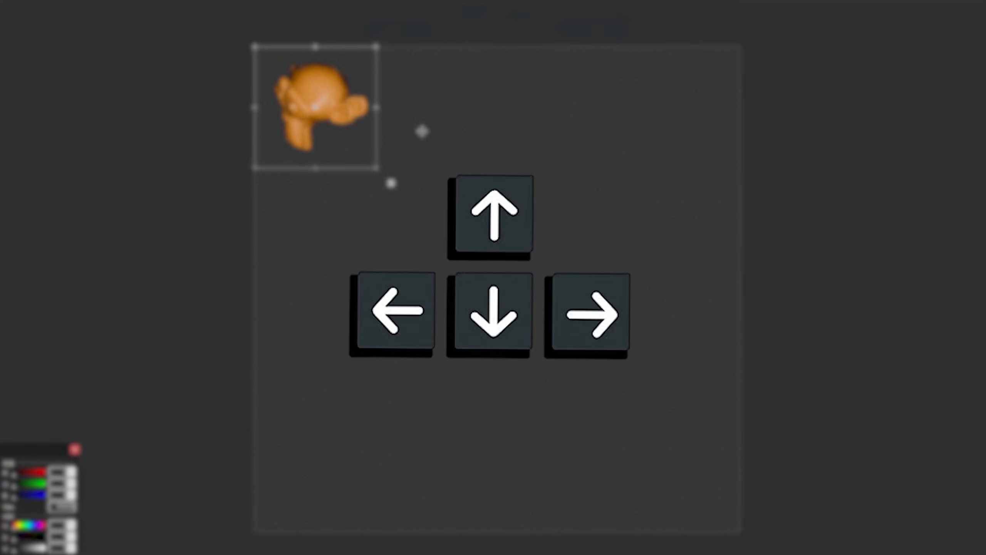
key("Right")
key("Right")
key("Right")
key("Right")
key("Left")
key("Left")
key("Left")
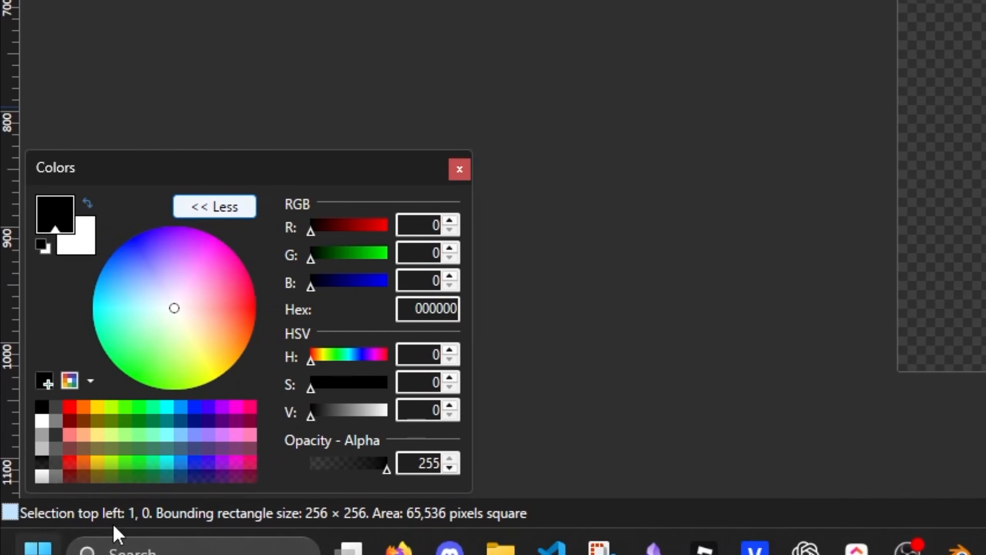
key("Right")
key("Right")
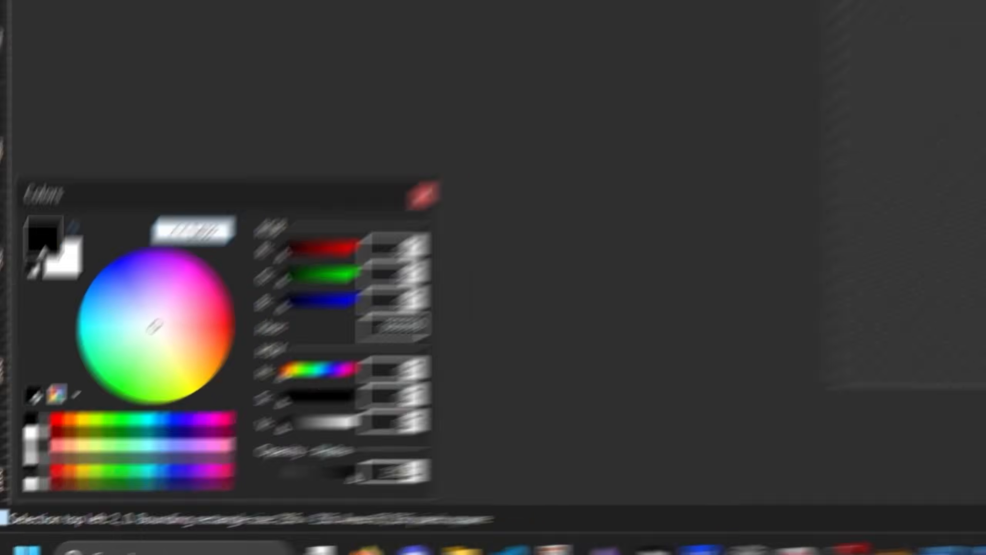
key("Left")
key("Right")
key("Right")
key("Right")
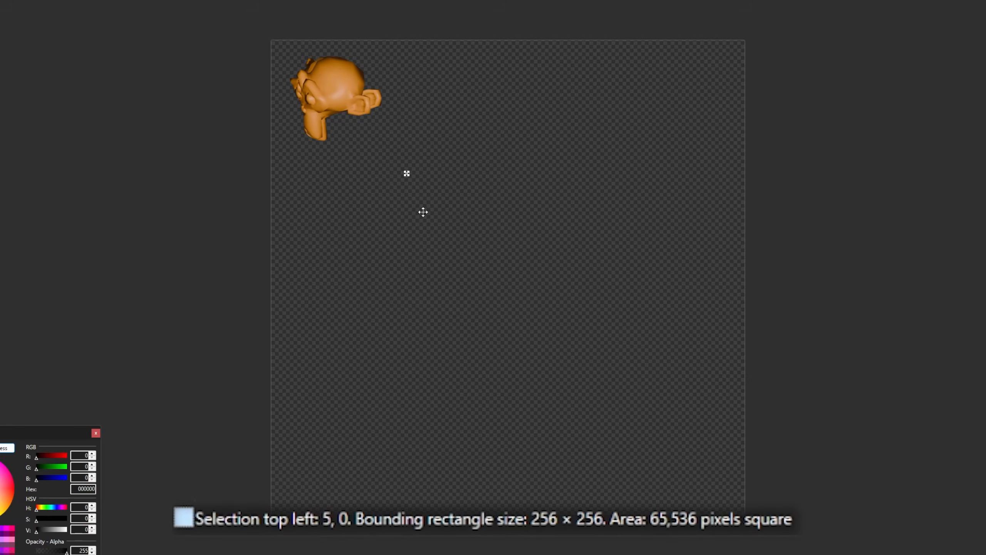
key("Right")
key("Right")
key("Right")
key("Right")
key("Right")
key("Right")
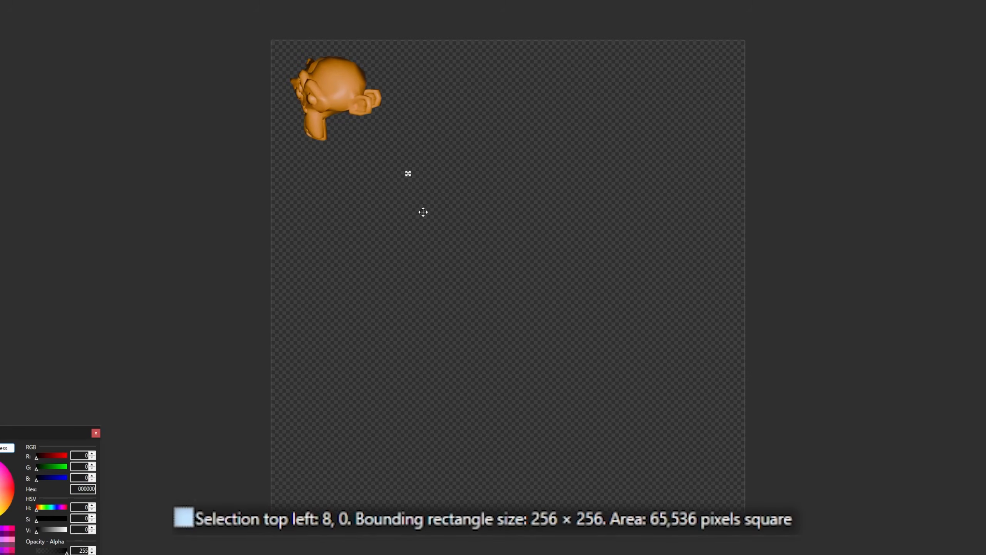
key("Left")
key("Left")
key("Left")
key("Left")
key("Right")
key("Right")
key("Right")
key("Right")
key("Right")
key("Right")
key("Right")
key("Right")
key("Right")
key("Right")
key("Right")
key("Right")
key("Right")
key("Right")
key("Right")
key("Right")
key("Right")
key("Right")
key("Right")
key("Right")
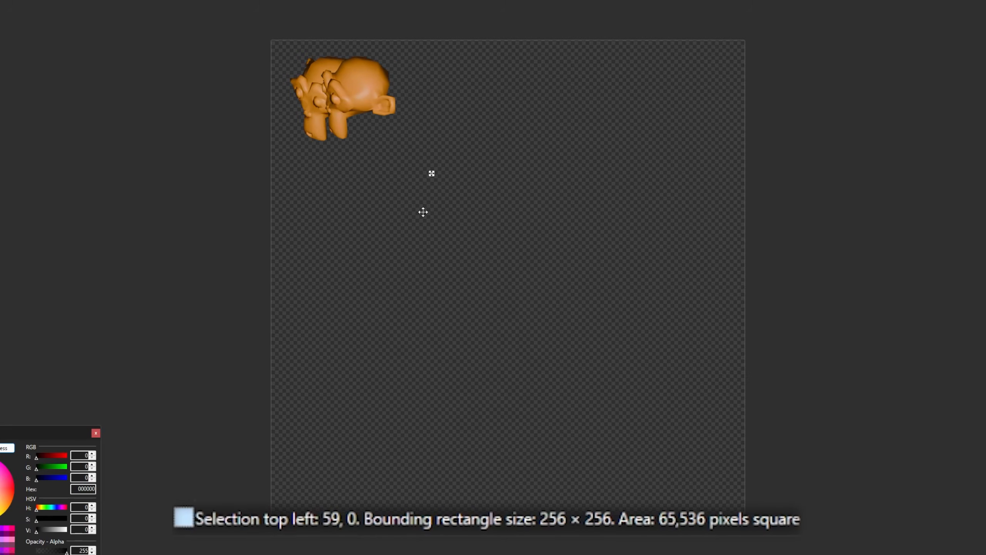
key("ctrl+Right")
key("ctrl+Right")
key("ctrl+Right")
key("ctrl+Right")
key("ctrl+Right")
key("ctrl+Right")
key("ctrl+Right")
key("ctrl+Right")
key("ctrl+Right")
key("ctrl+Right")
key("ctrl+Right")
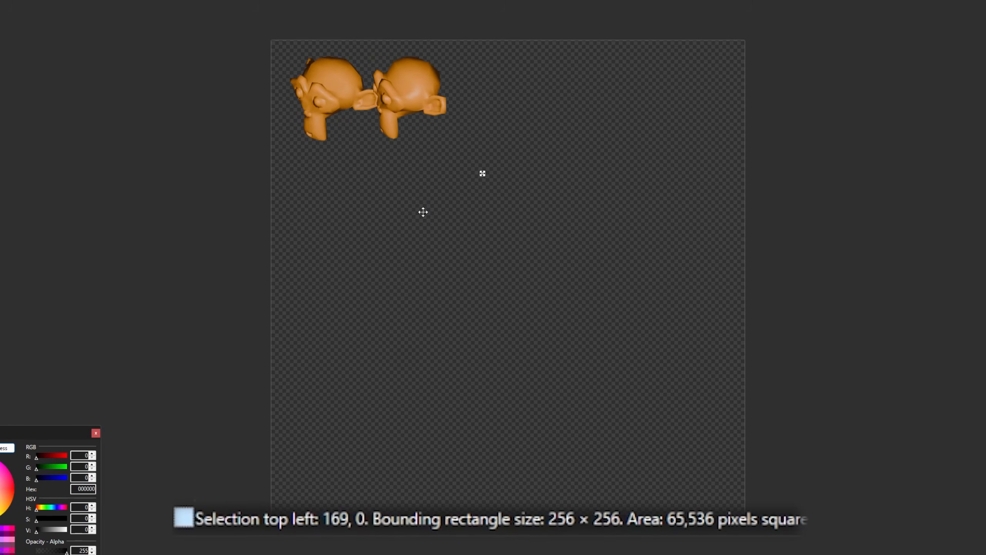
key("ctrl+Right")
key("ctrl+Right")
key("ctrl+Right")
key("ctrl+Right")
key("ctrl+Right")
key("ctrl+Right")
key("ctrl+Right")
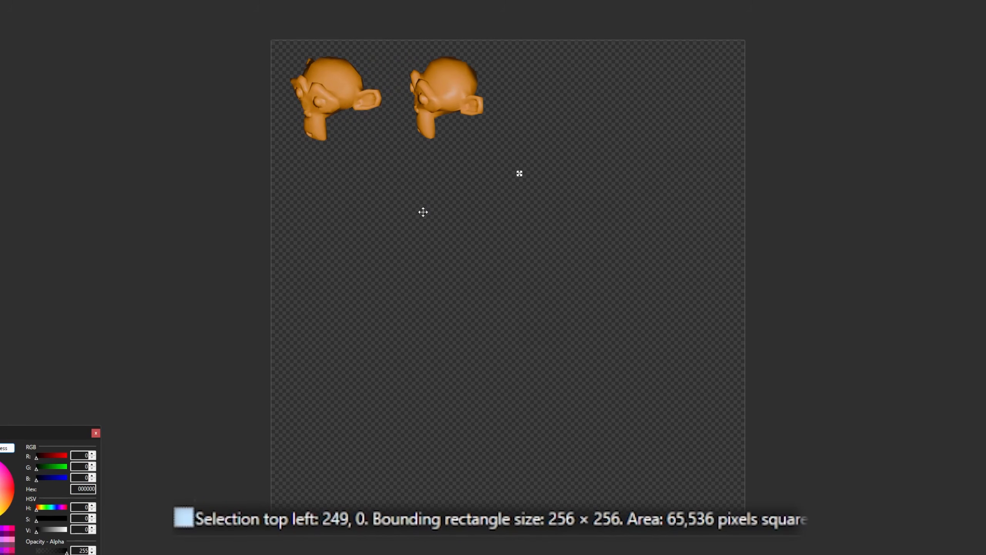
key("Left")
key("Left")
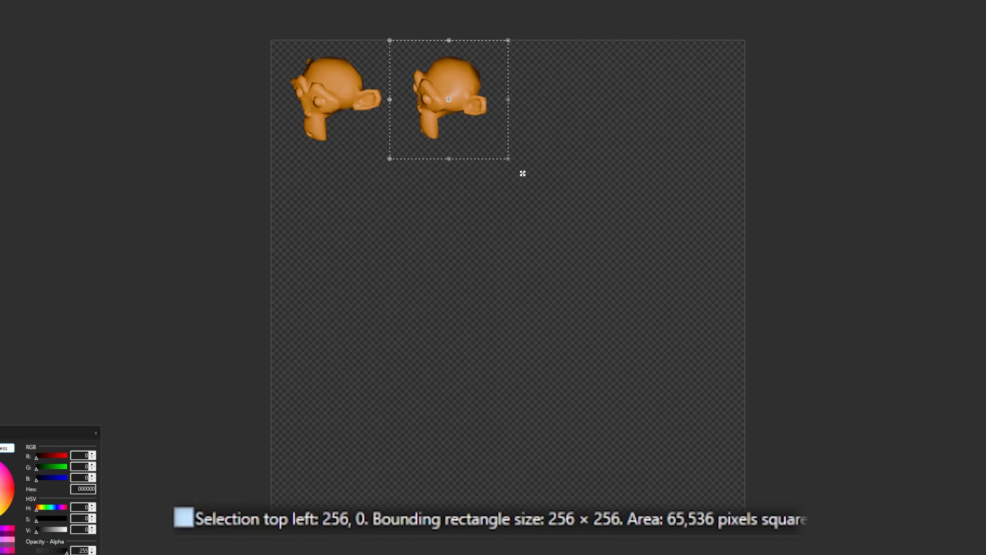
Add the third monkey render as a new layer and move its top-left corner to 512, 0.
left_click_drag(570, 117, 558, 118)
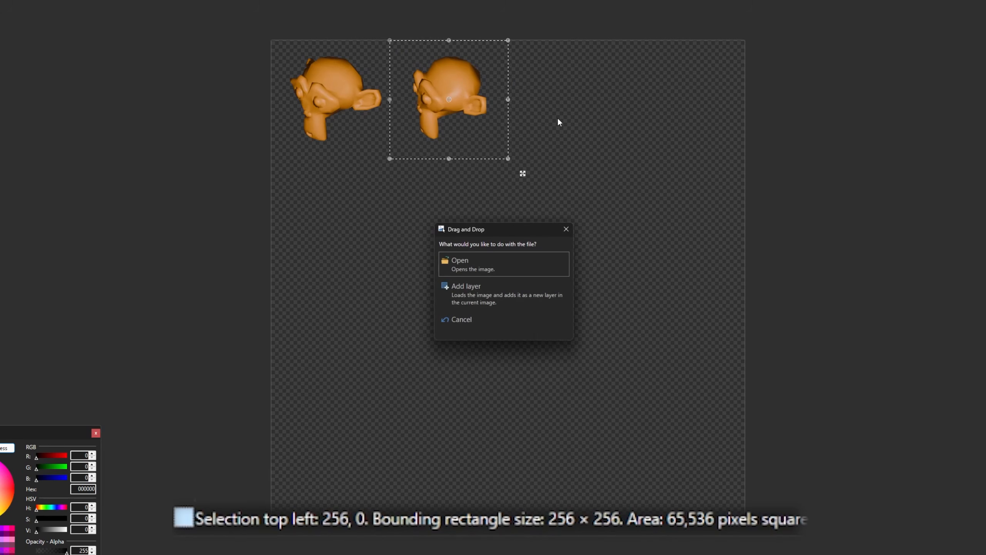
left_click(510, 300)
key("ctrl+Right")
key("ctrl+Right")
key("ctrl+Right")
key("ctrl+Right")
key("ctrl+Right")
key("ctrl+Right")
key("ctrl+Right")
key("ctrl+Right")
key("ctrl+Right")
key("ctrl+Right")
key("ctrl+Right")
key("ctrl+Right")
key("ctrl+Right")
key("ctrl+Right")
key("ctrl+Right")
key("ctrl+Right")
key("ctrl+Right")
key("ctrl+Right")
key("ctrl+Right")
key("ctrl+Right")
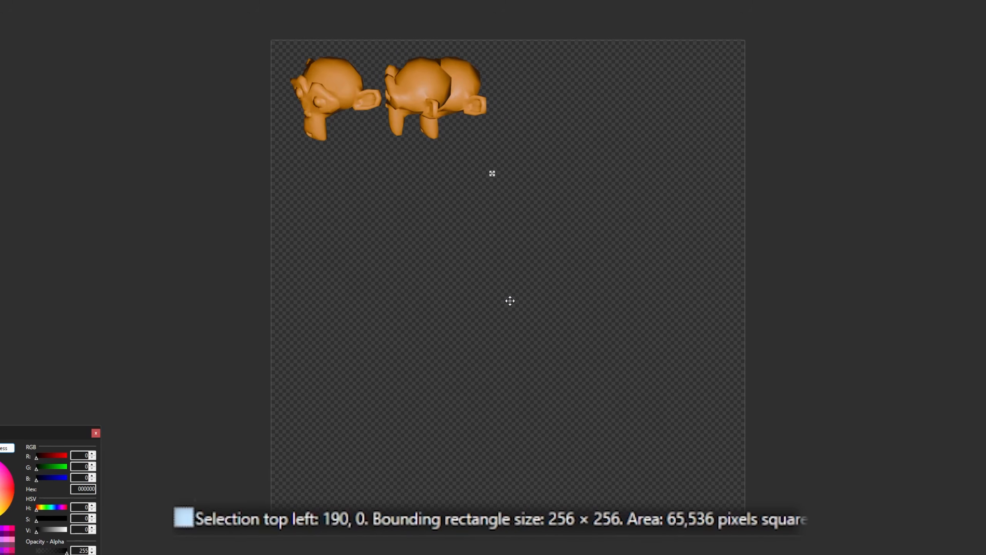
key("ctrl+Right")
key("ctrl+Right")
key("ctrl+Right")
key("ctrl+Right")
key("ctrl+Right")
key("ctrl+Right")
key("ctrl+Right")
key("ctrl+Right")
key("ctrl+Right")
key("ctrl+Right")
key("ctrl+Right")
key("ctrl+Right")
key("ctrl+Right")
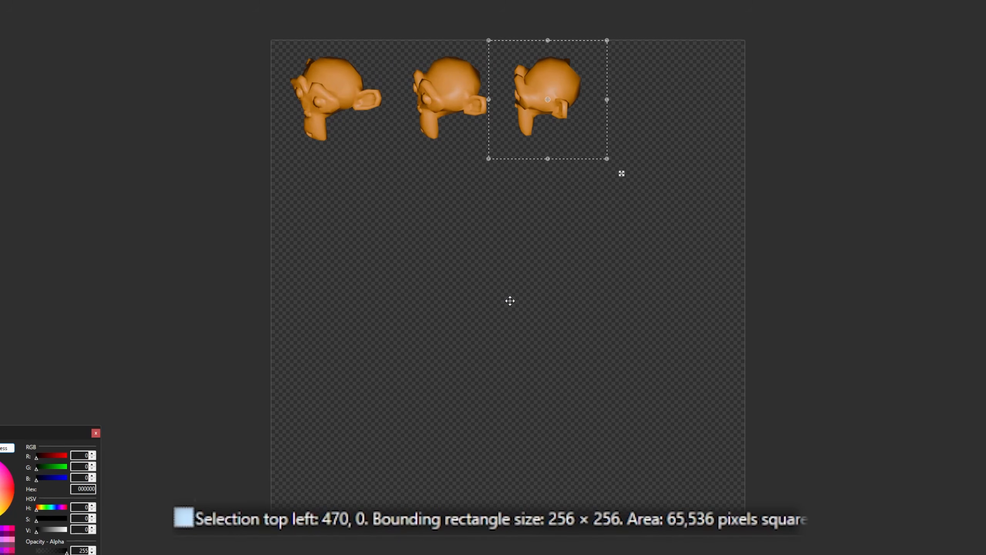
key("ctrl+Right")
key("ctrl+Right")
key("ctrl+Right")
key("ctrl+Right")
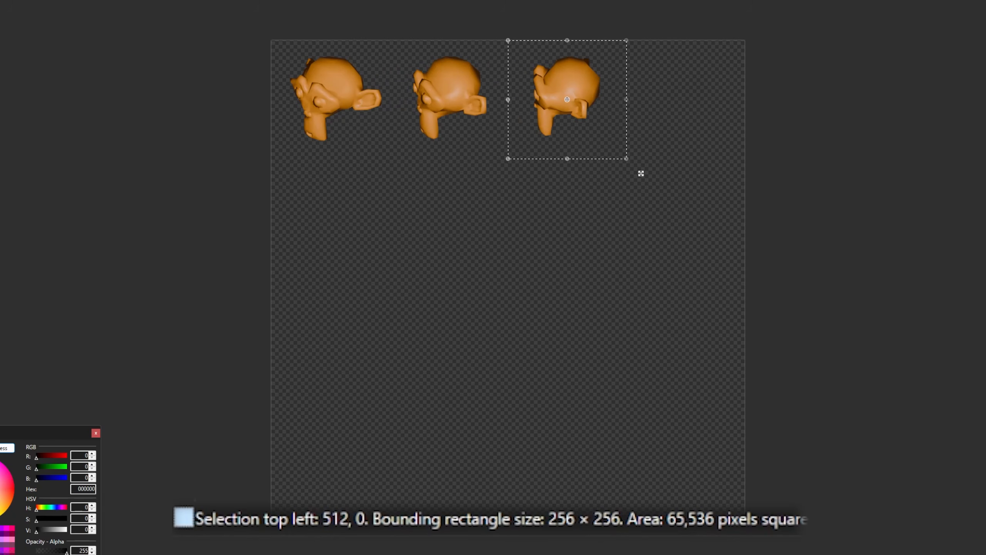
Add the fourth monkey render as a new layer and move its top-left corner to 768, 0, completing the first row.
left_click_drag(636, 176, 640, 178)
left_click(533, 282)
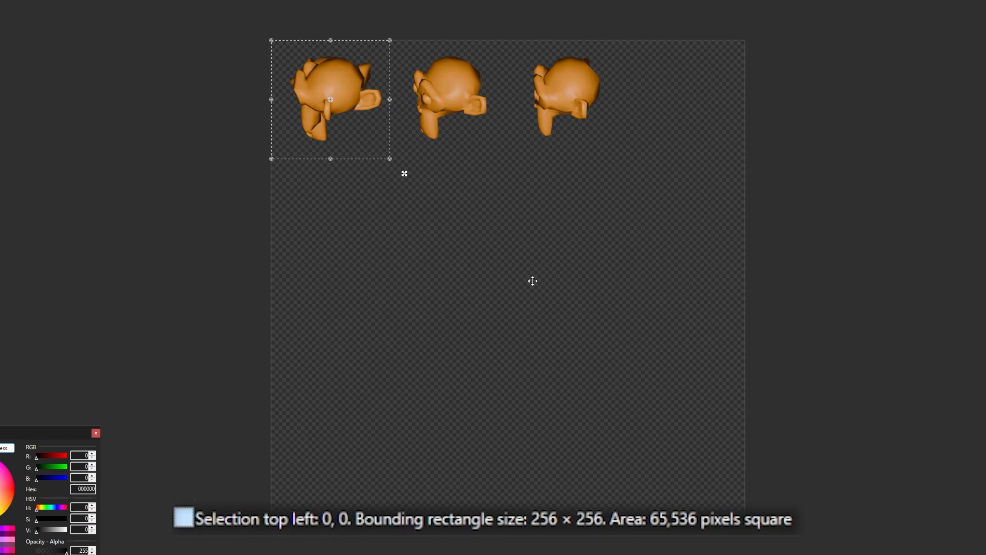
key("ctrl+Right")
key("ctrl+Right")
key("ctrl+Right")
key("ctrl+Right")
key("ctrl+Right")
key("ctrl+Right")
key("ctrl+Right")
key("ctrl+Right")
key("ctrl+Right")
key("ctrl+Right")
key("ctrl+Right")
key("ctrl+Right")
key("ctrl+Right")
key("ctrl+Right")
key("ctrl+Right")
key("ctrl+Right")
key("ctrl+Right")
key("ctrl+Right")
key("ctrl+Right")
key("ctrl+Right")
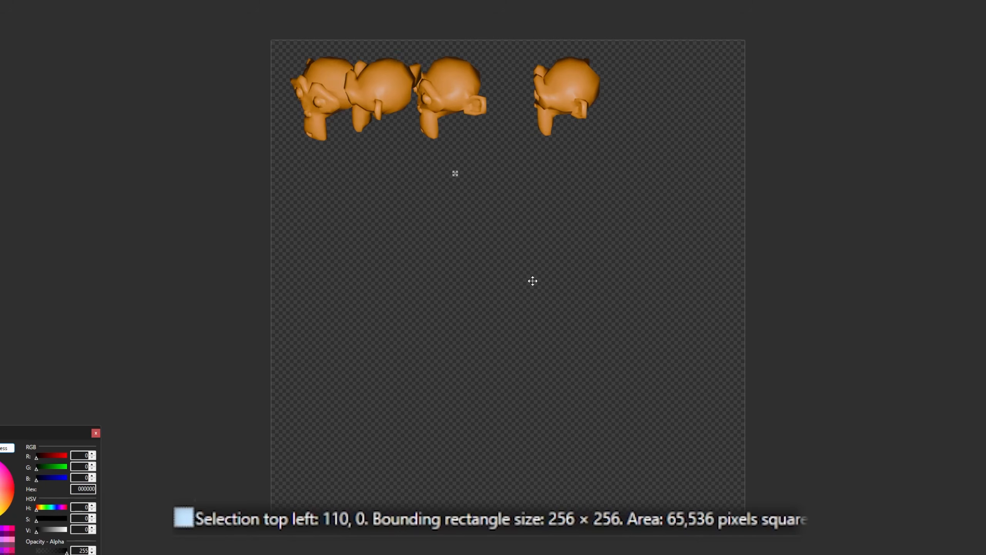
key("ctrl+Right")
key("ctrl+Right")
key("ctrl+Right")
key("ctrl+Right")
key("ctrl+Right")
key("ctrl+Right")
key("ctrl+Right")
key("ctrl+Right")
key("ctrl+Right")
key("ctrl+Right")
key("ctrl+Right")
key("ctrl+Right")
key("ctrl+Right")
key("ctrl+Right")
key("ctrl+Right")
key("ctrl+Right")
key("ctrl+Right")
key("ctrl+Right")
key("ctrl+Right")
key("ctrl+Right")
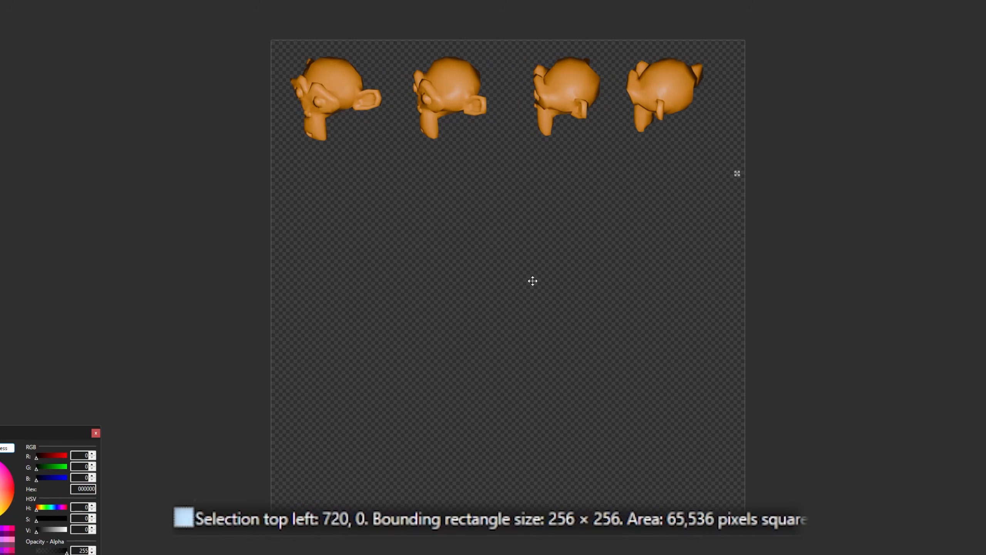
key("ctrl+Right")
key("ctrl+Right")
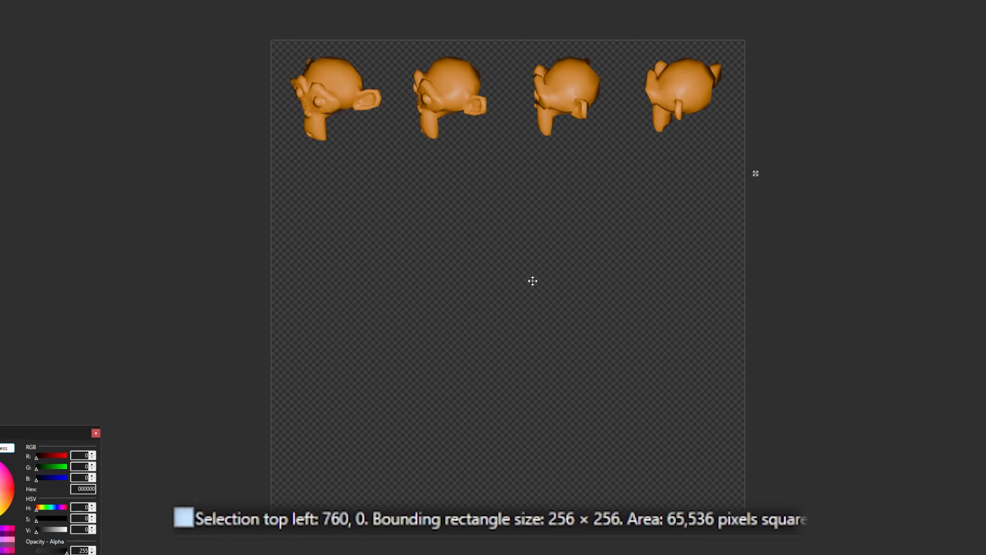
key("Right")
key("Right")
key("Right")
key("Right")
key("Right")
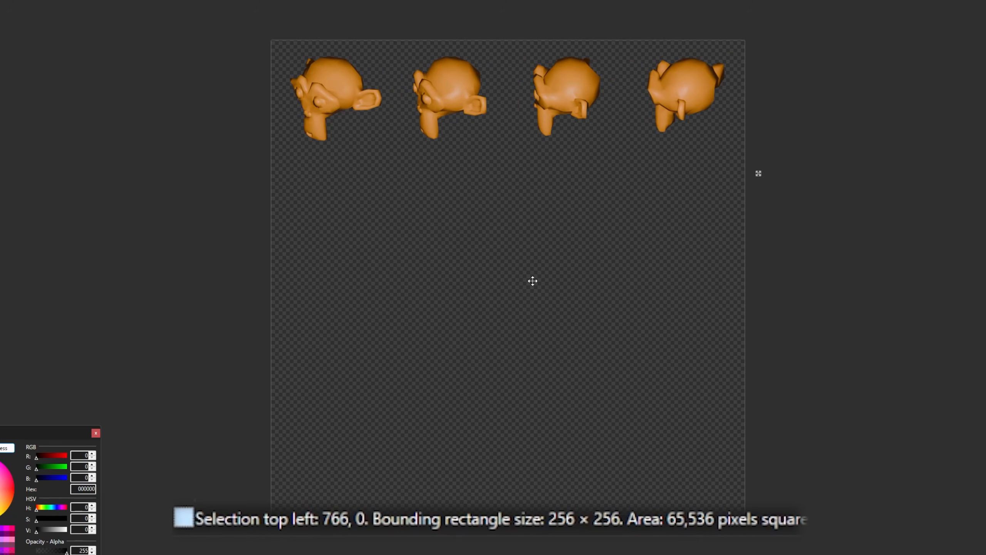
key("Right")
key("Right")
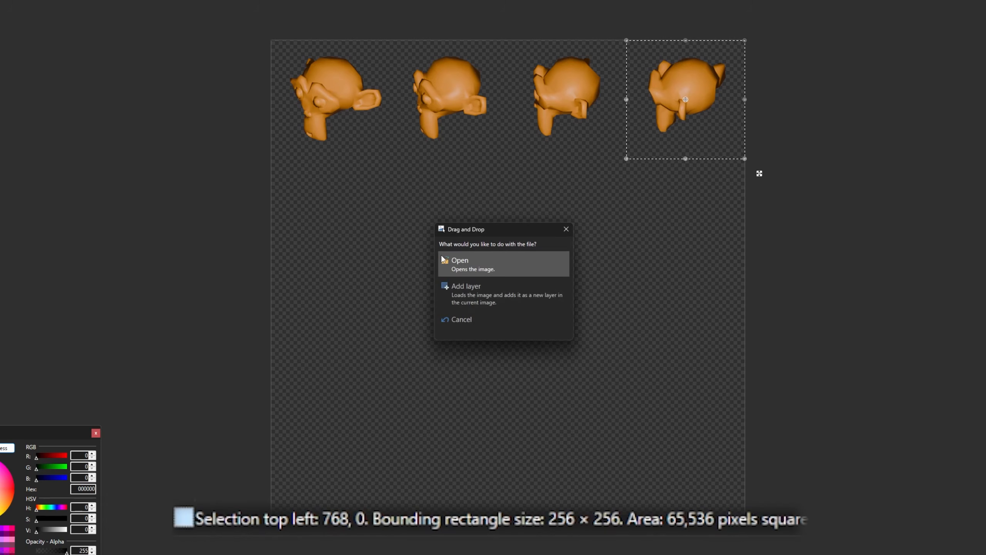
Add the next three renders as new layers, placing the fifth at 0, 256 and the sixth at 256, 256.
left_click(474, 306)
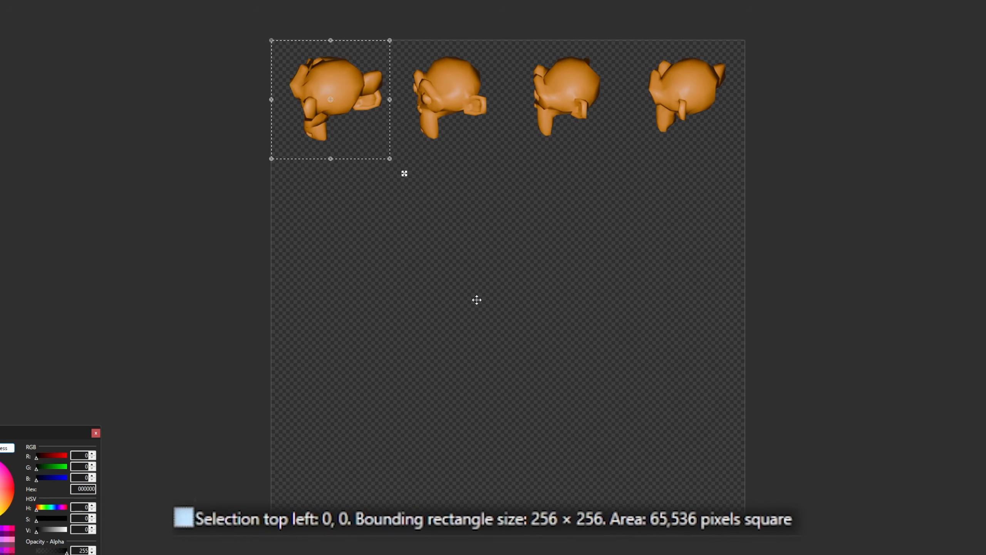
left_click_drag(404, 174, 404, 291)
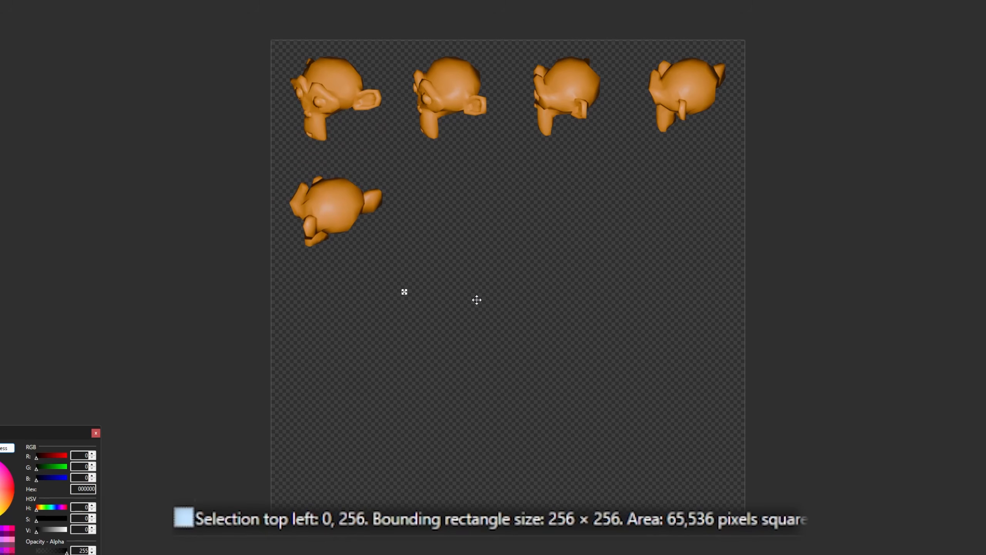
left_click_drag(448, 215, 451, 216)
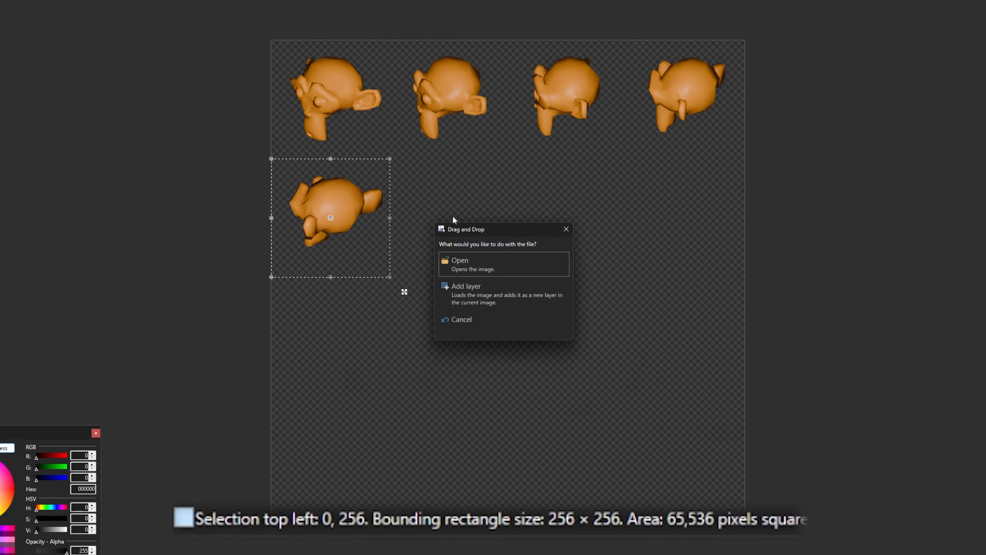
left_click(488, 289)
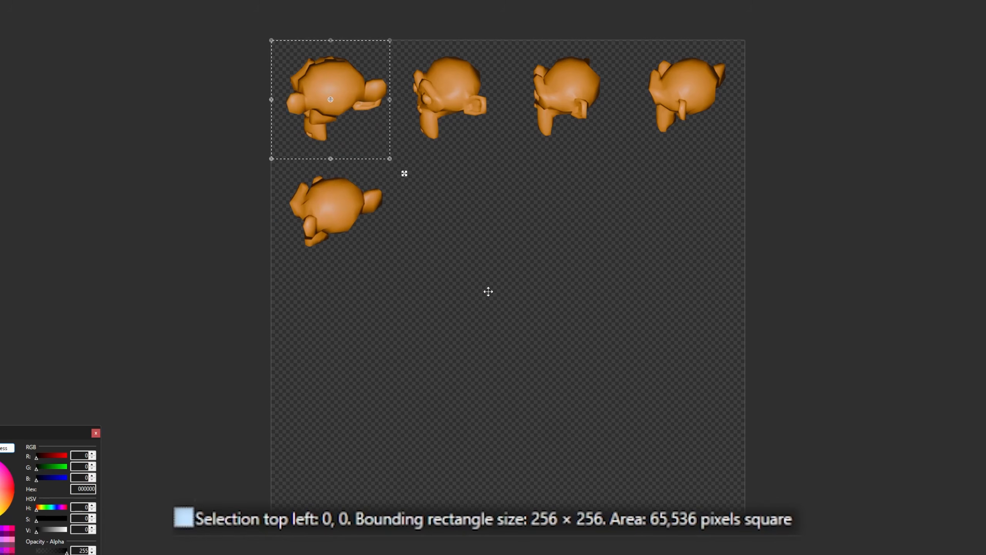
left_click_drag(404, 173, 523, 292)
left_click(509, 299)
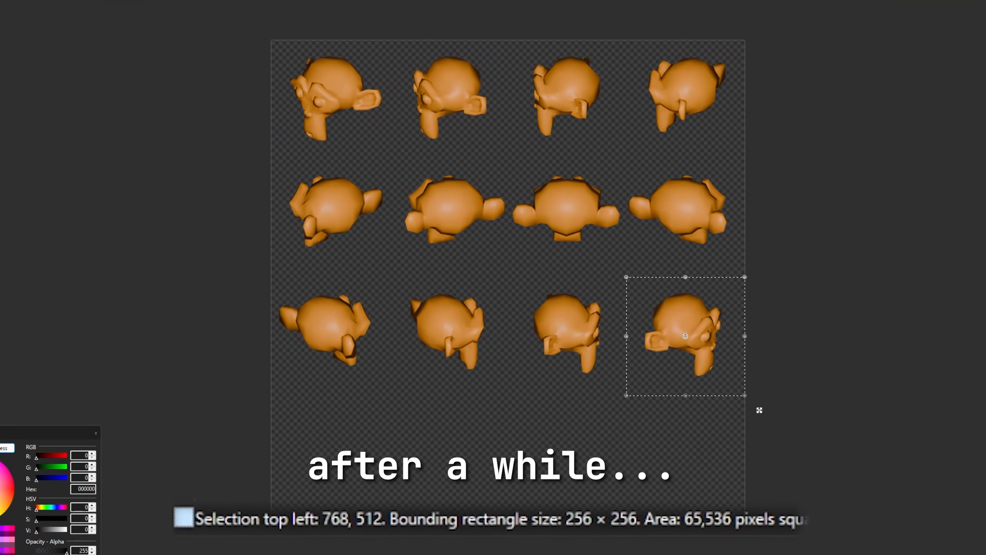
Add the thirteenth monkey render as a new layer and move its top-left corner to 0, 768, starting the fourth row.
left_click(520, 302)
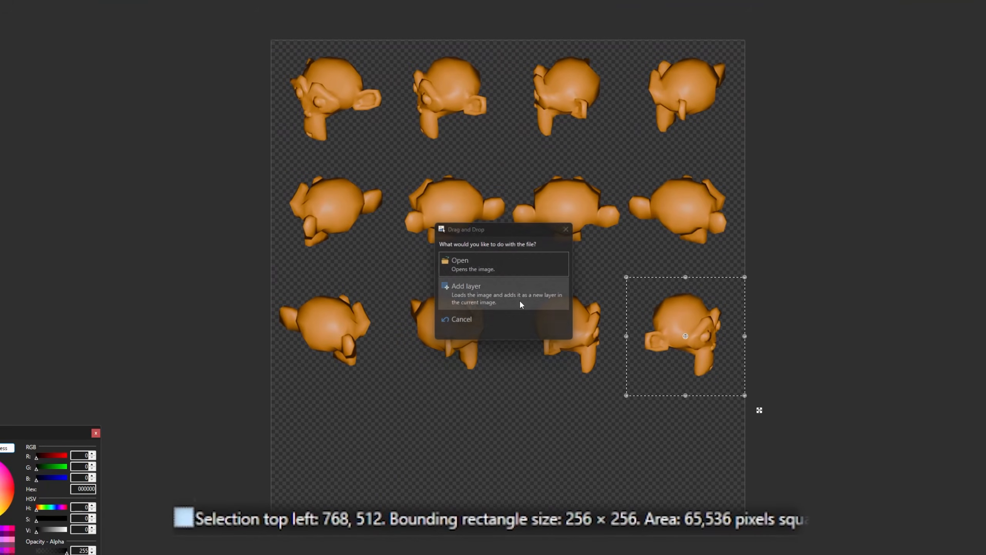
key("ctrl+Down")
key("ctrl+Down")
key("ctrl+Down")
key("ctrl+Down")
key("ctrl+Down")
key("ctrl+Down")
key("ctrl+Down")
key("ctrl+Down")
key("ctrl+Down")
key("ctrl+Down")
key("ctrl+Down")
key("ctrl+Down")
key("ctrl+Down")
key("ctrl+Down")
key("ctrl+Down")
key("ctrl+Down")
key("ctrl+Down")
key("ctrl+Down")
key("ctrl+Down")
key("ctrl+Down")
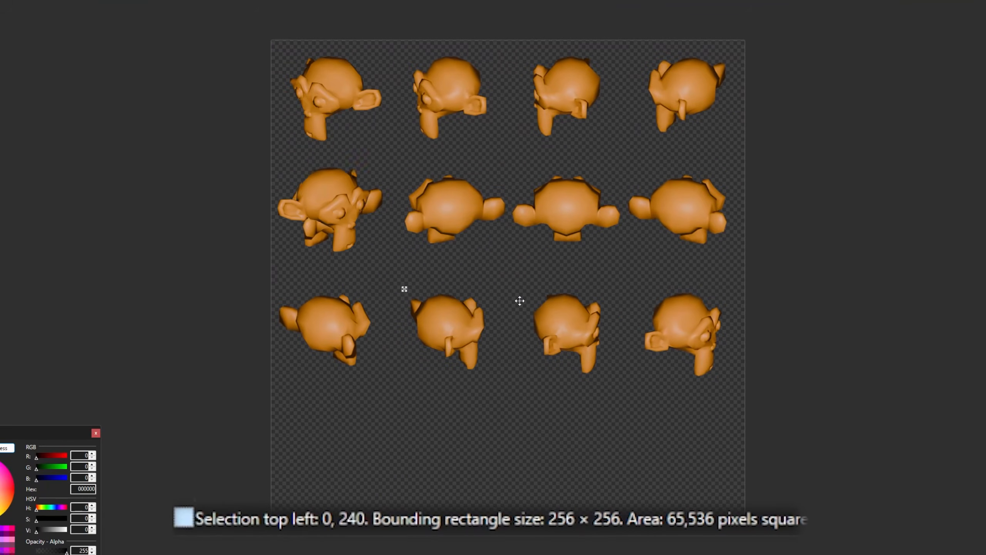
key("ctrl+Down")
key("ctrl+Down")
key("ctrl+Down")
key("ctrl+Down")
key("ctrl+Down")
key("ctrl+Down")
key("ctrl+Down")
key("ctrl+Down")
key("ctrl+Down")
key("ctrl+Down")
key("ctrl+Down")
key("ctrl+Down")
key("ctrl+Down")
key("ctrl+Down")
key("ctrl+Down")
key("ctrl+Down")
key("ctrl+Down")
key("ctrl+Down")
key("ctrl+Down")
key("ctrl+Down")
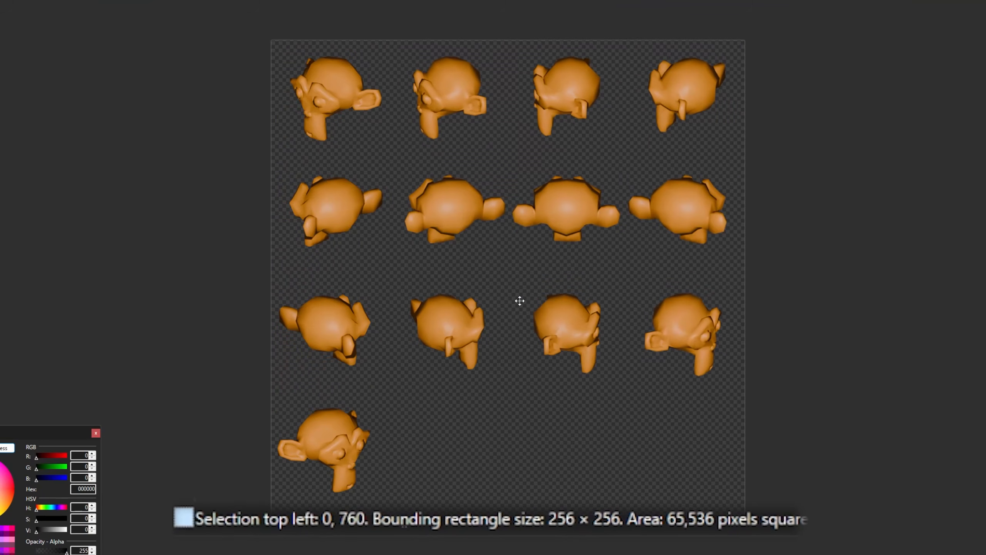
key("Down")
key("Down")
key("Down")
key("Down")
key("Down")
key("Down")
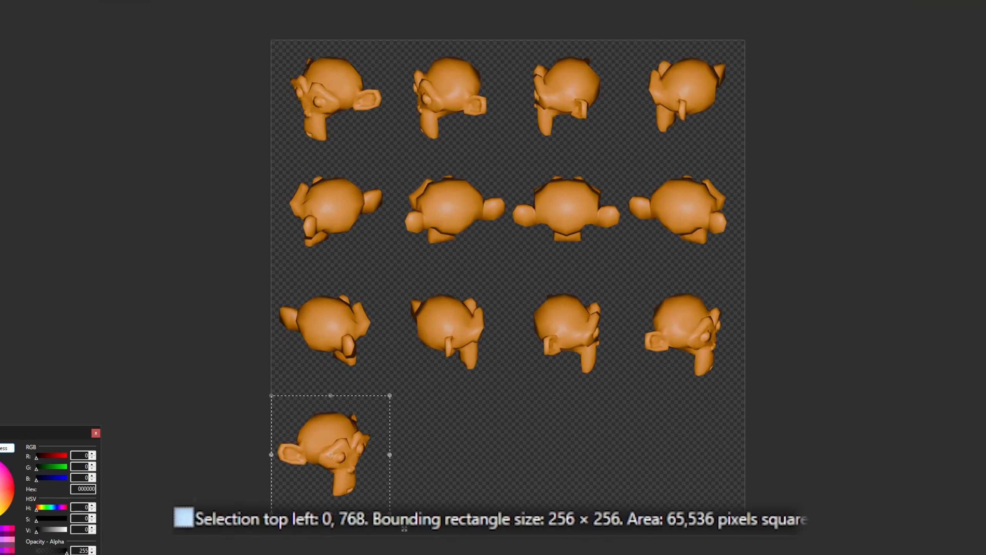
Add the fourteenth monkey render as a new layer and move its top-left corner to 256, 768.
key("ctrl+v")
left_click(514, 261)
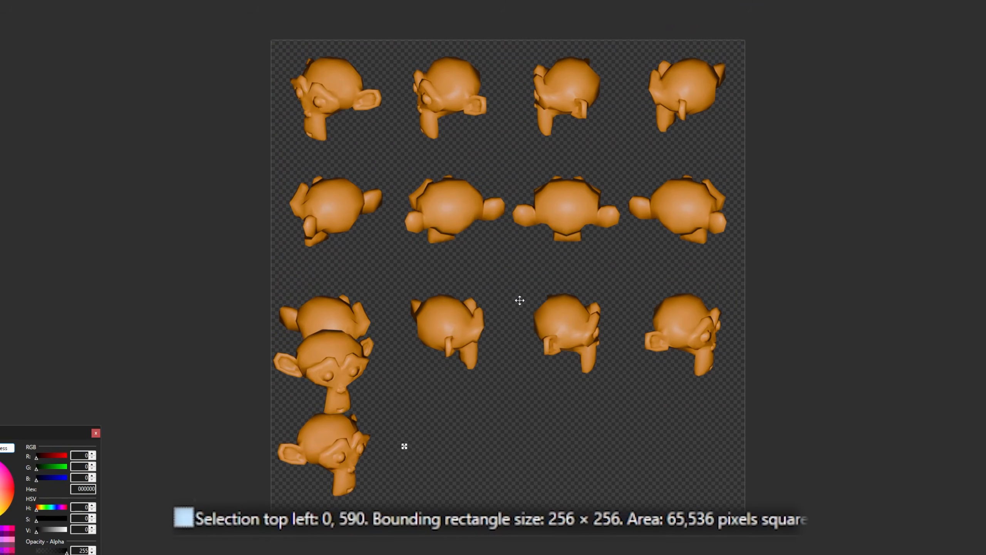
key("ctrl+Down")
key("ctrl+Down")
key("ctrl+Down")
key("ctrl+Down")
key("ctrl+Down")
key("ctrl+Down")
key("ctrl+Down")
key("ctrl+Down")
key("ctrl+Down")
key("ctrl+Down")
key("ctrl+Down")
key("ctrl+Down")
key("ctrl+Down")
key("ctrl+Down")
key("ctrl+Down")
key("ctrl+Down")
key("ctrl+Down")
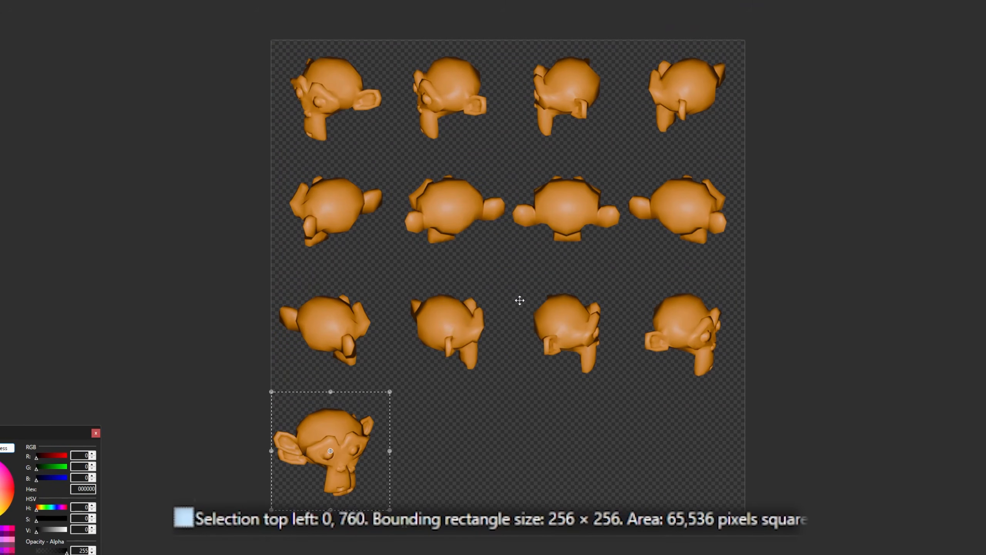
key("Down")
key("Down")
key("Down")
key("Down")
key("Down")
key("Down")
key("ctrl+Right")
key("ctrl+Right")
key("ctrl+Right")
key("ctrl+Right")
key("ctrl+Right")
key("ctrl+Right")
key("ctrl+Right")
key("ctrl+Right")
key("ctrl+Right")
key("ctrl+Right")
key("ctrl+Right")
key("ctrl+Right")
key("ctrl+Right")
key("ctrl+Right")
key("ctrl+Right")
key("ctrl+Right")
key("ctrl+Right")
key("ctrl+Right")
key("ctrl+Right")
key("ctrl+Right")
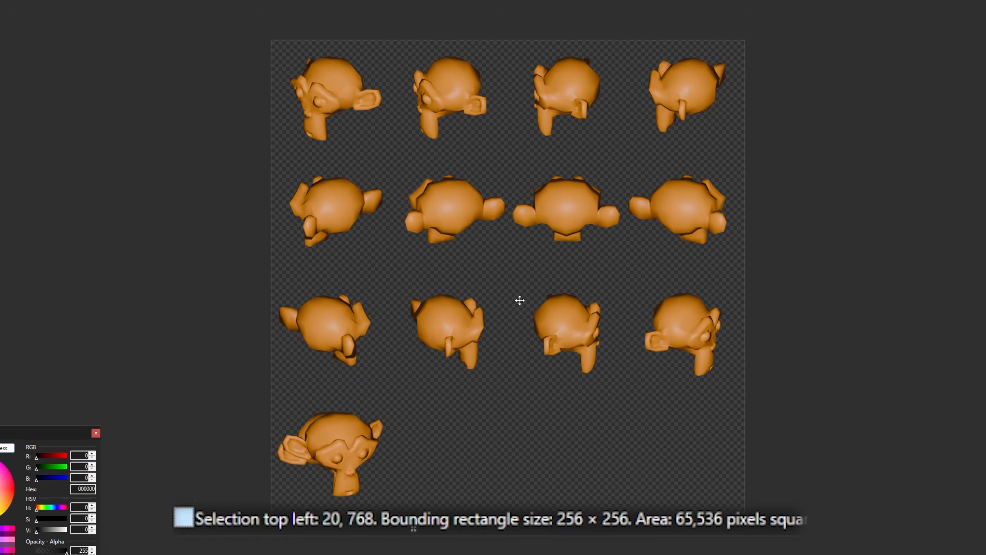
key("ctrl+Right")
key("ctrl+Right")
key("ctrl+Right")
key("ctrl+Right")
key("ctrl+Right")
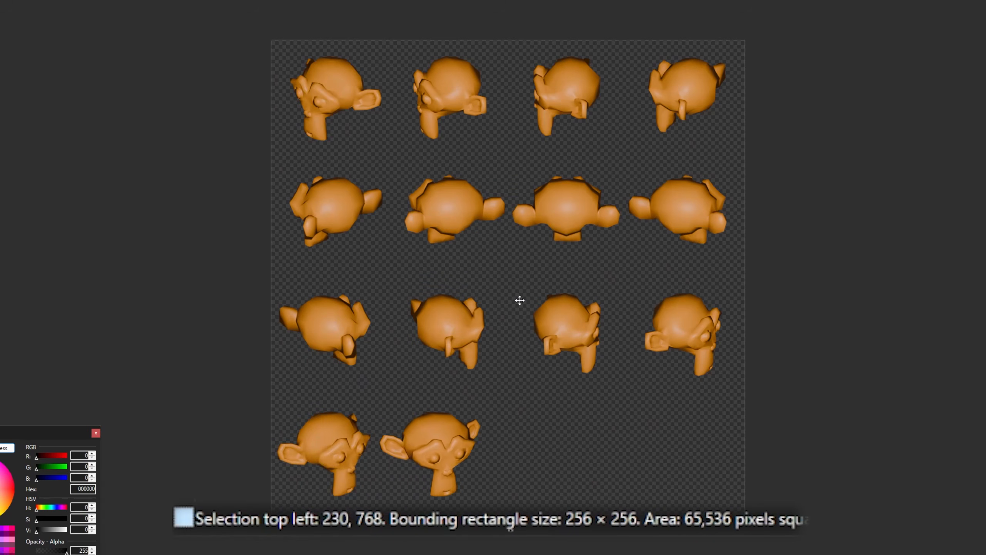
key("Right")
key("Right")
key("Right")
key("Right")
key("Right")
key("Right")
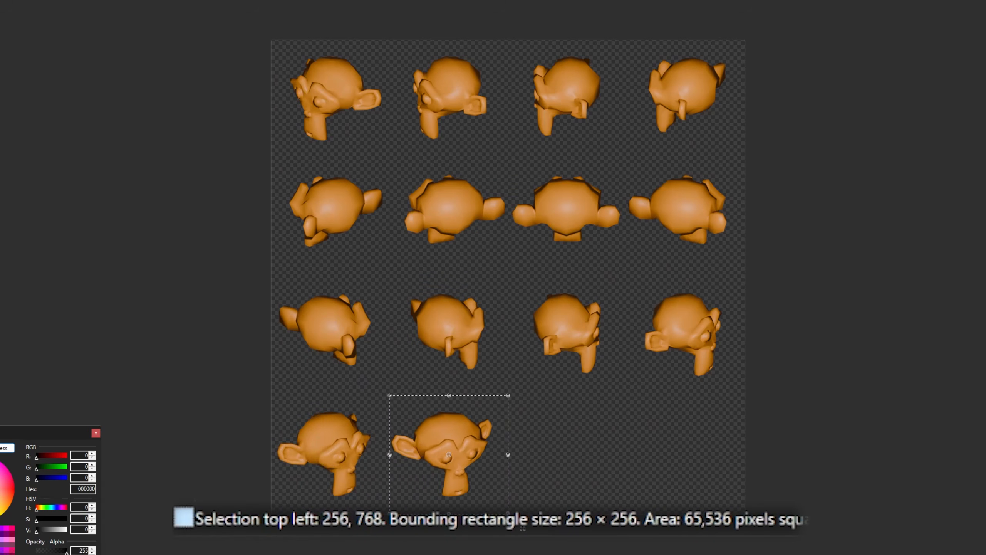
Add the fifteenth monkey render as a new layer and move its top-left corner down to 0, 768.
key("ctrl+v")
key("ctrl+Down")
key("ctrl+Down")
key("ctrl+Down")
key("ctrl+Down")
key("ctrl+Down")
key("ctrl+Down")
key("ctrl+Down")
key("ctrl+Down")
key("ctrl+Down")
key("ctrl+Down")
key("ctrl+Down")
key("ctrl+Down")
key("ctrl+Down")
key("ctrl+Down")
key("ctrl+Down")
key("ctrl+Down")
key("ctrl+Down")
key("ctrl+Down")
key("ctrl+Down")
key("ctrl+Down")
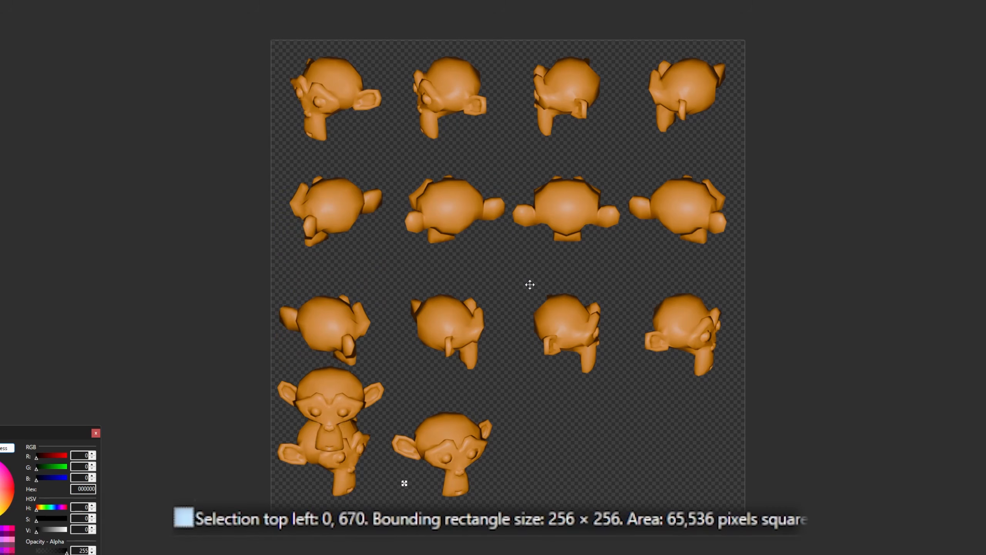
key("Up")
key("Up")
key("Up")
key("Up")
key("Up")
key("Up")
key("Up")
key("Up")
key("Up")
key("Up")
key("Up")
key("Up")
key("Up")
key("Up")
key("Up")
key("Up")
key("Up")
key("Up")
key("Up")
key("Up")
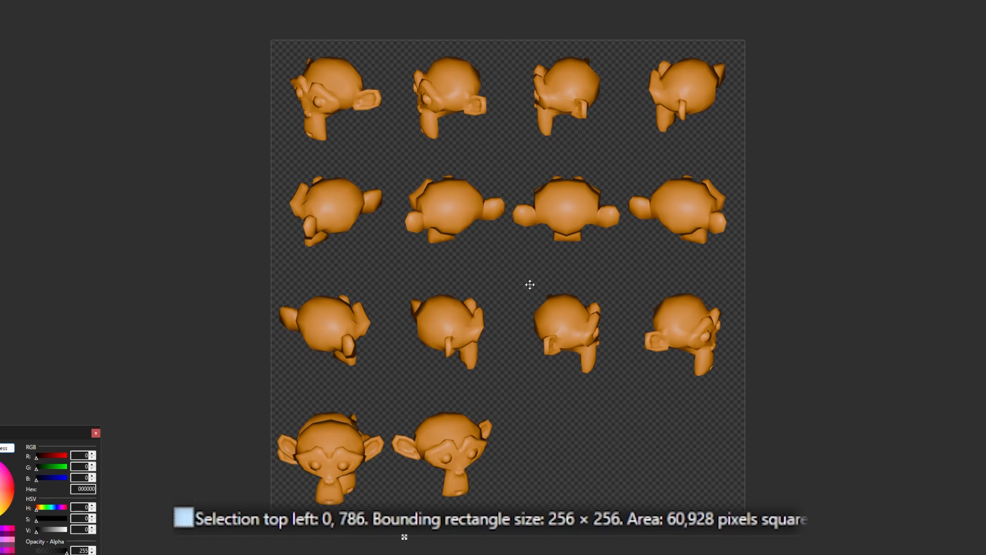
key("Up")
key("Up")
key("Up")
key("Up")
key("Up")
key("Up")
key("Up")
key("Up")
key("Up")
key("Up")
key("Up")
key("Up")
key("Up")
key("Up")
key("Up")
key("Up")
key("Up")
key("Up")
key("Up")
key("Up")
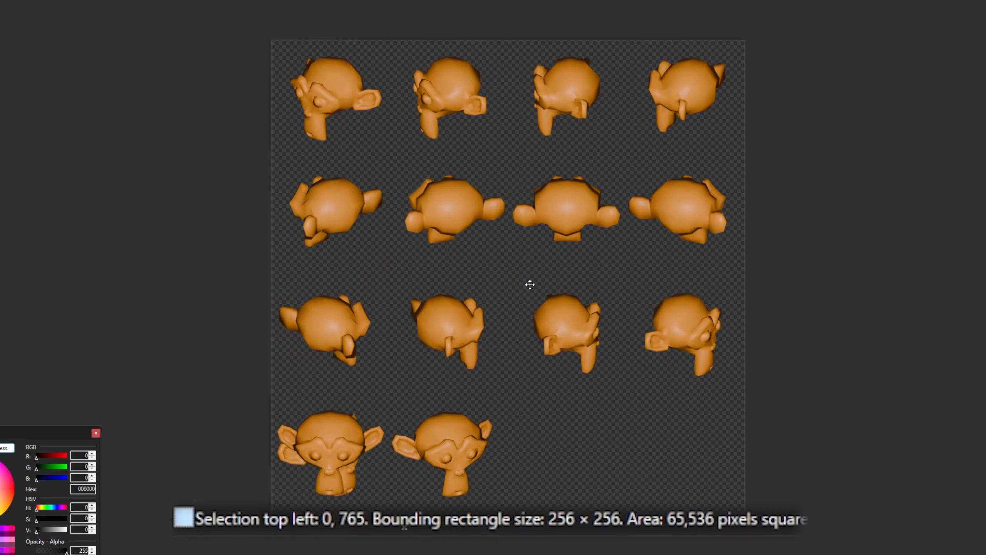
key("Down")
key("Down")
key("Down")
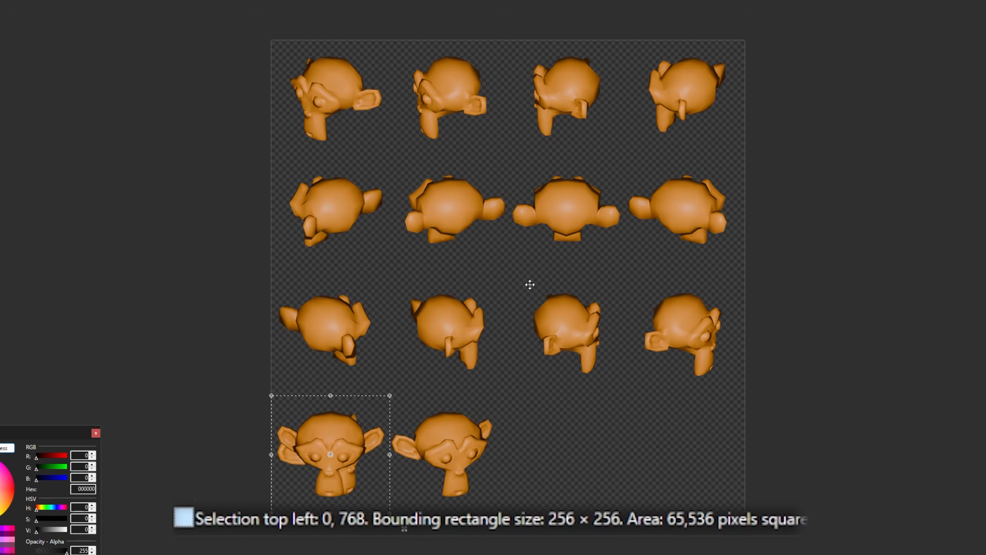
Move the fifteenth render along the fourth row until its top-left corner is at 512, 768.
key("ctrl+Right")
key("ctrl+Right")
key("ctrl+Right")
key("ctrl+Right")
key("ctrl+Right")
key("ctrl+Right")
key("ctrl+Right")
key("ctrl+Right")
key("ctrl+Right")
key("ctrl+Right")
key("ctrl+Right")
key("ctrl+Right")
key("ctrl+Right")
key("ctrl+Right")
key("ctrl+Right")
key("ctrl+Right")
key("ctrl+Right")
key("ctrl+Right")
key("ctrl+Right")
key("ctrl+Right")
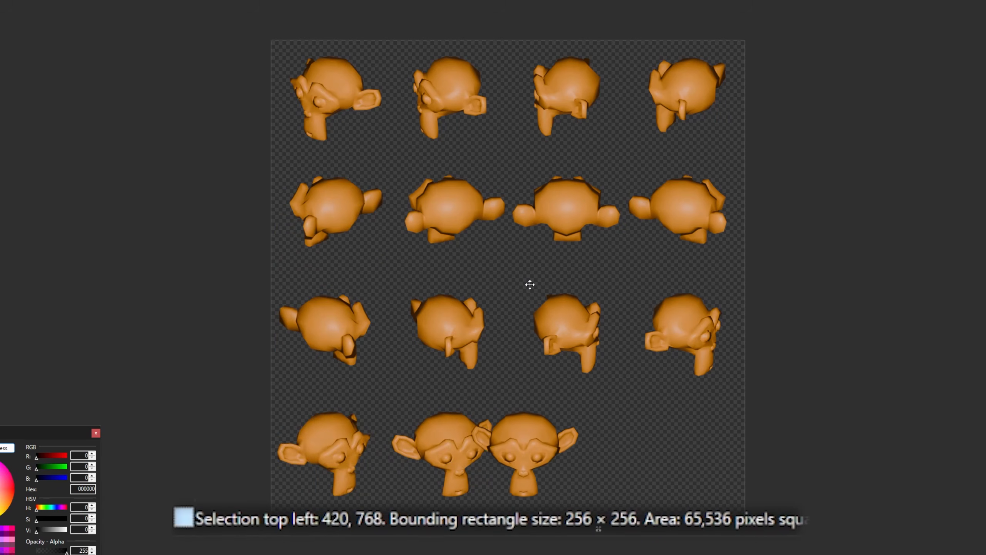
key("ctrl+Right")
key("ctrl+Right")
key("ctrl+Right")
key("ctrl+Right")
key("ctrl+Right")
key("ctrl+Right")
key("ctrl+Right")
key("ctrl+Right")
key("ctrl+Right")
key("ctrl+Right")
key("ctrl+Right")
key("ctrl+Left")
key("ctrl+Left")
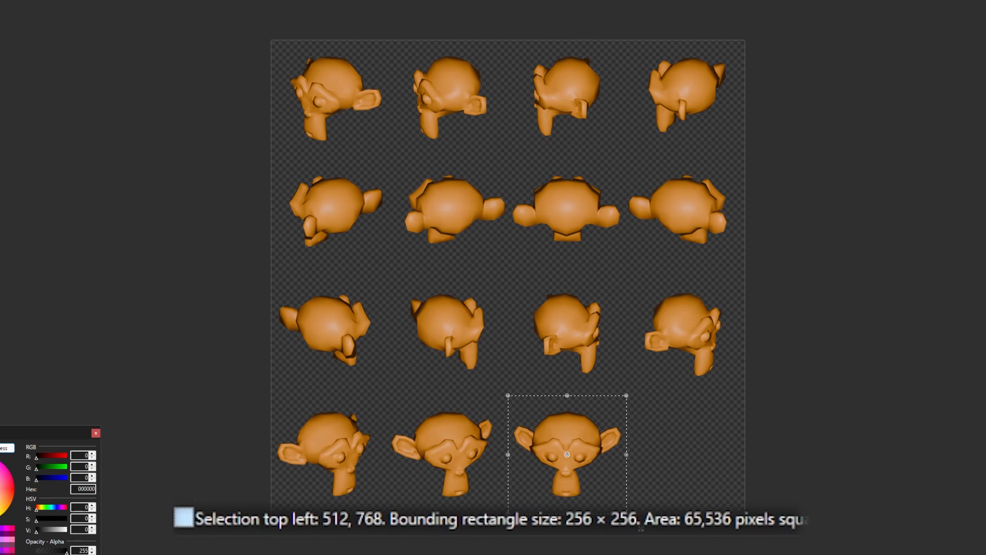
Add the sixteenth monkey render as a new layer and move it down to the fourth row at 0, 768.
left_click_drag(492, 316, 493, 315)
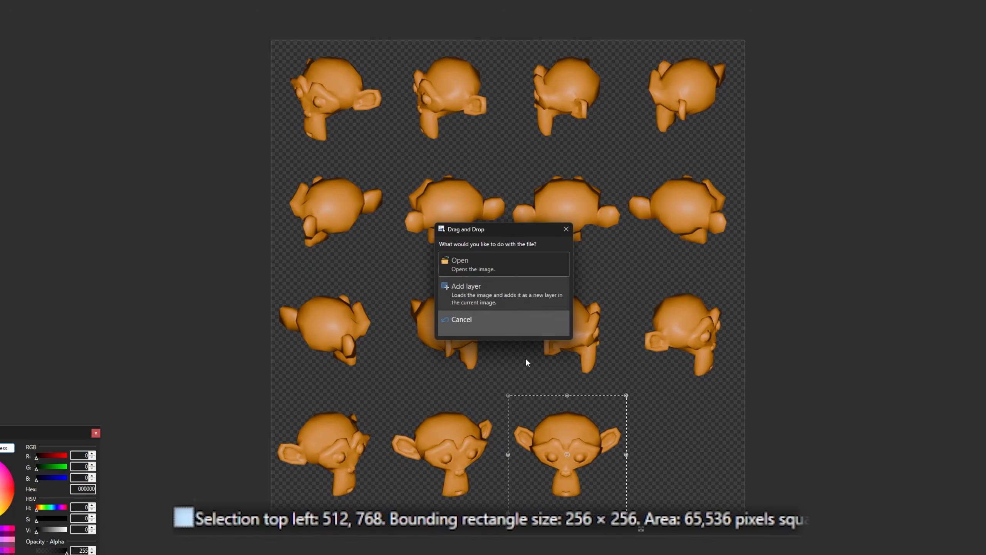
left_click(497, 291)
key("Down")
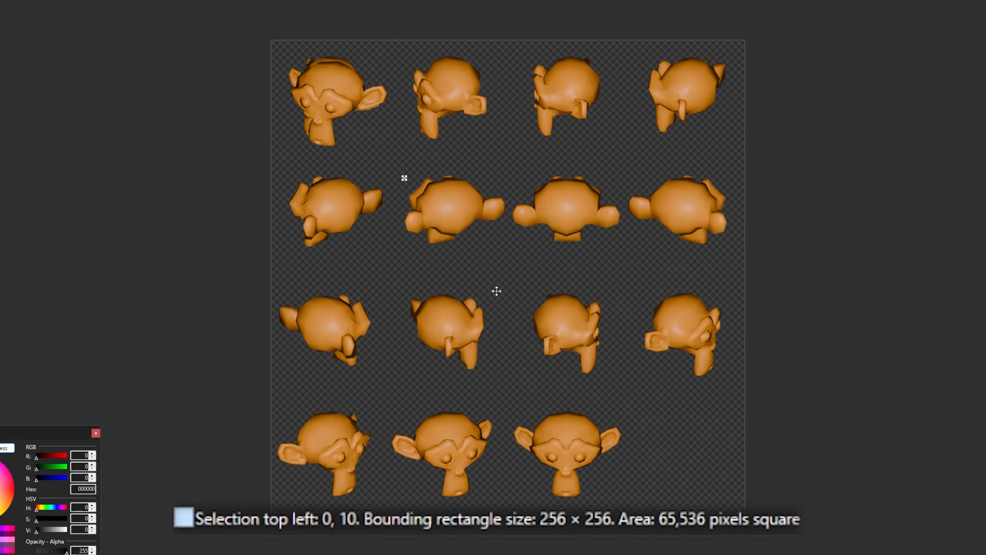
key("Up")
key("Up")
key("Up")
key("Up")
key("Up")
key("Up")
key("Up")
key("Up")
key("Up")
key("Up")
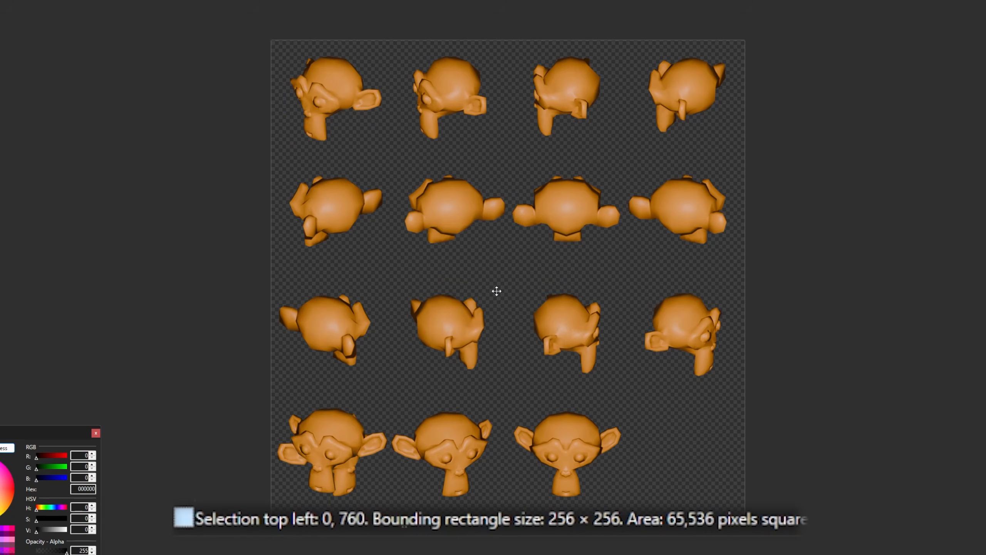
key("Down")
key("Down")
key("Down")
key("Down")
key("Down")
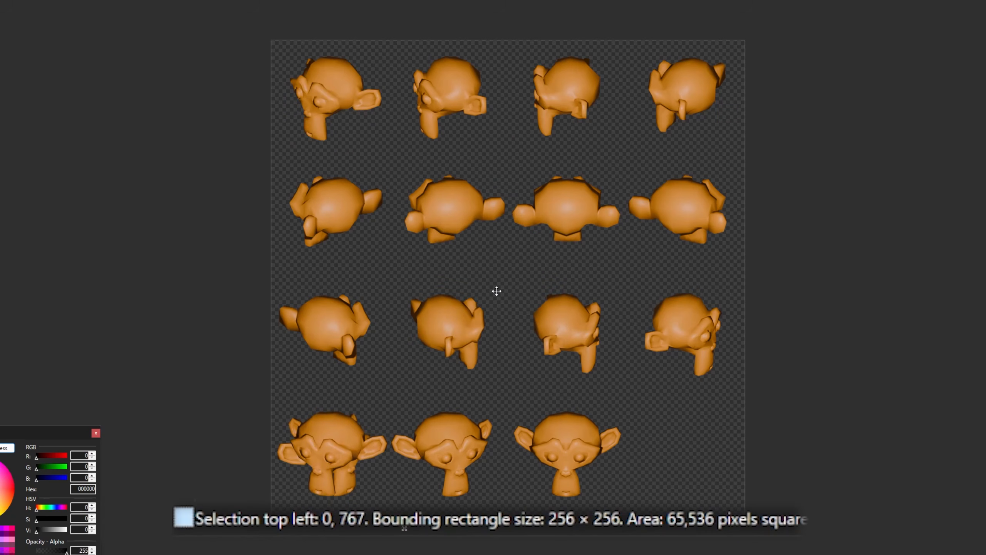
Move the sixteenth render along the fourth row into its last cell, completing the 4 by 4 sheet.
key("ctrl+Right")
key("ctrl+Right")
key("ctrl+Right")
key("ctrl+Right")
key("ctrl+Right")
key("ctrl+Right")
key("ctrl+Right")
key("ctrl+Right")
key("ctrl+Right")
key("ctrl+Right")
key("ctrl+Right")
key("ctrl+Right")
key("ctrl+Right")
key("ctrl+Right")
key("ctrl+Right")
key("ctrl+Right")
key("ctrl+Right")
key("ctrl+Right")
key("ctrl+Right")
key("ctrl+Right")
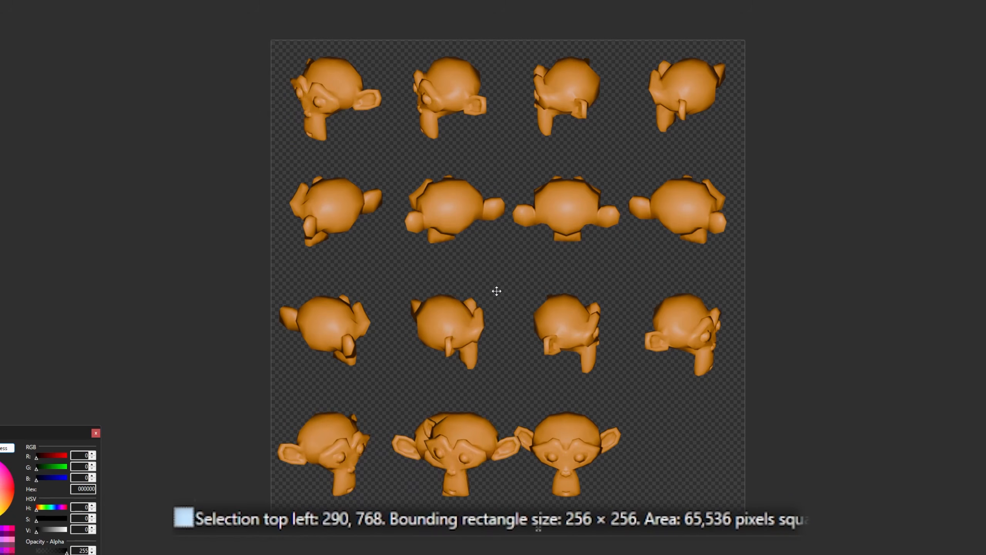
key("ctrl+Right")
key("ctrl+Right")
key("ctrl+Right")
key("ctrl+Right")
key("ctrl+Right")
key("ctrl+Right")
key("ctrl+Right")
key("ctrl+Right")
key("ctrl+Right")
key("ctrl+Right")
key("ctrl+Right")
key("ctrl+Right")
key("ctrl+Right")
key("ctrl+Right")
key("ctrl+Right")
key("ctrl+Right")
key("ctrl+Right")
key("ctrl+Right")
key("ctrl+Right")
key("ctrl+Right")
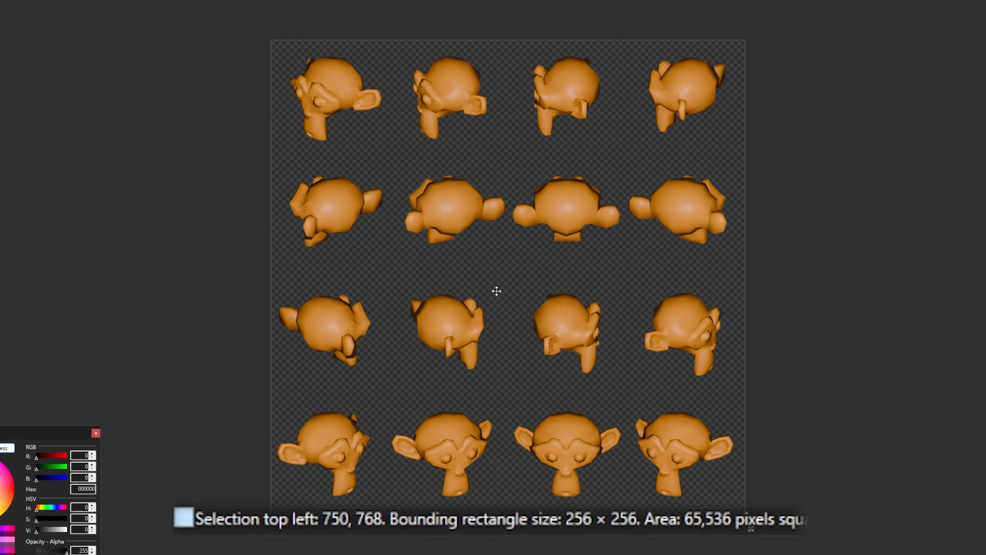
key("ctrl+Right")
key("ctrl+Right")
key("ctrl+Left")
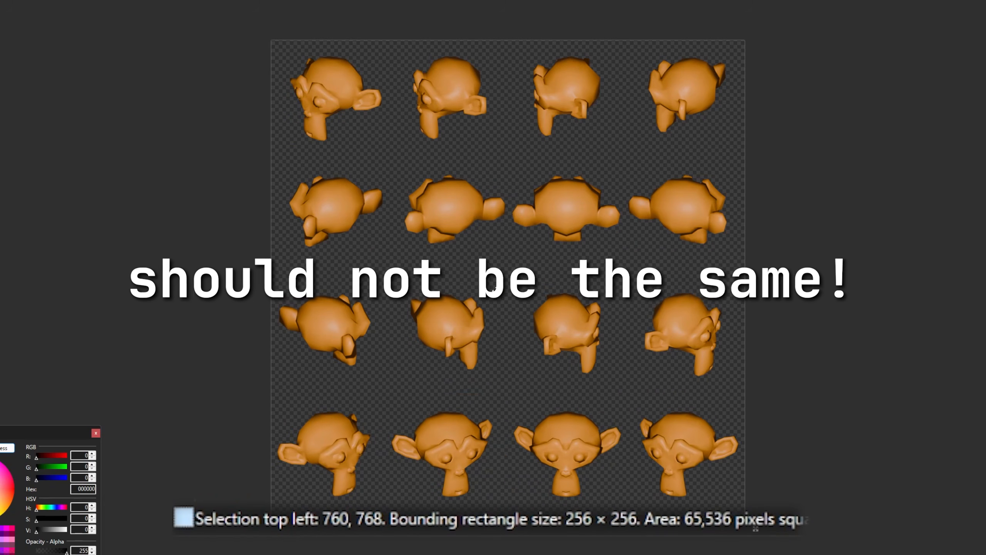
key("Right")
key("Right")
key("Right")
key("Right")
key("Right")
key("Right")
key("Right")
key("Right")
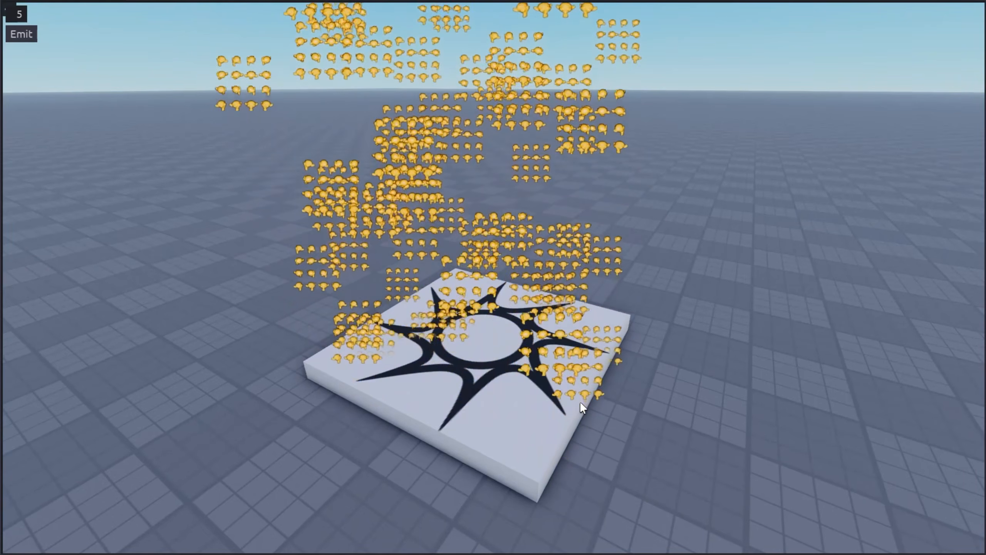
In Roblox Studio, set the particle emitter's FlipbookLayout to Grid4x4.
right_click_drag(580, 402, 572, 395)
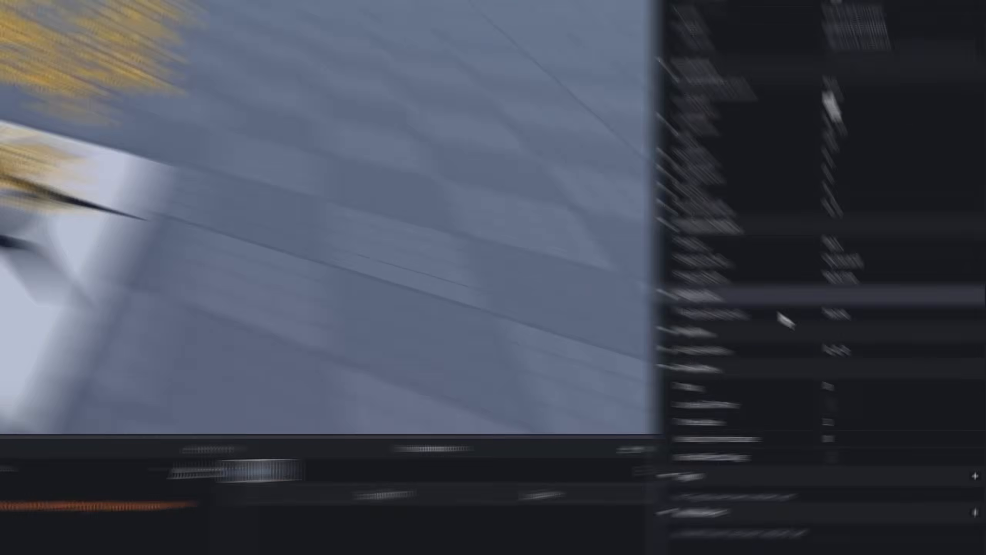
left_click(834, 307)
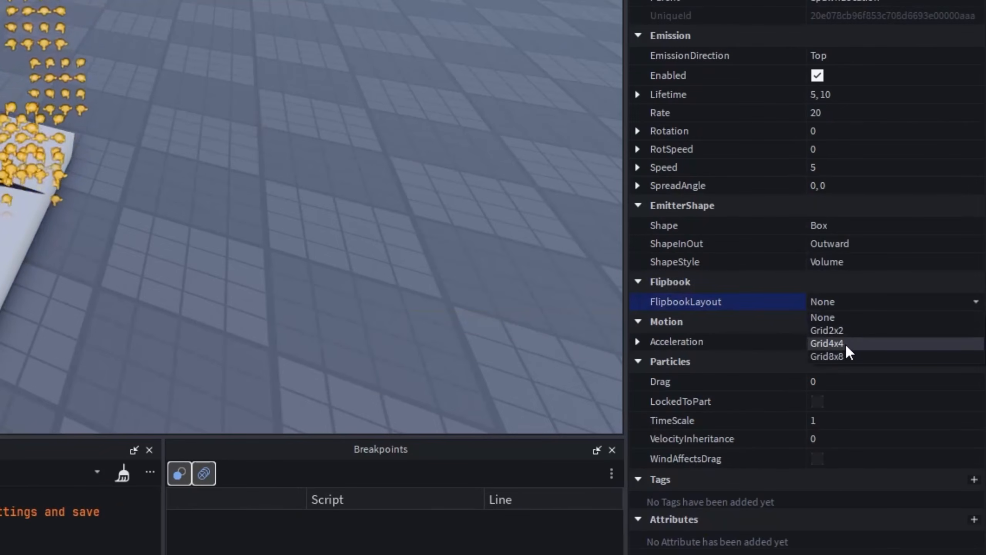
left_click(845, 343)
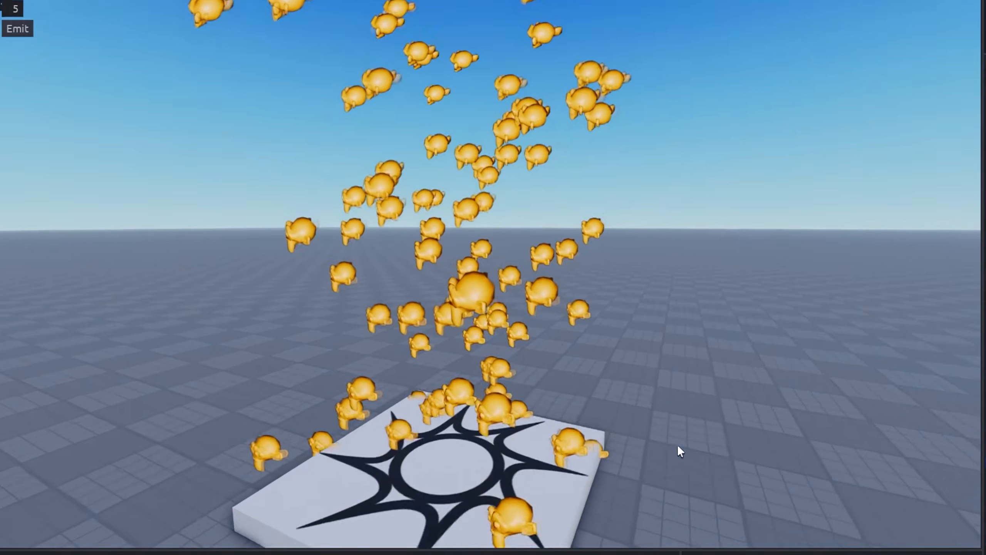
Set the emitter's FlipbookFramerate to 50 and view the animated particles above the spawn pad.
right_click_drag(679, 445, 680, 417)
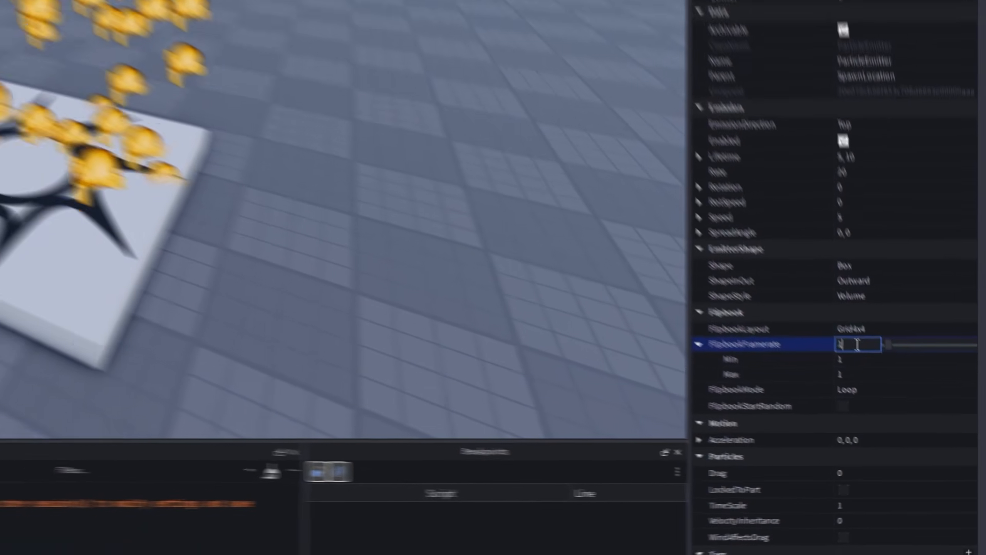
key("BackSpace")
type("50")
key("Return")
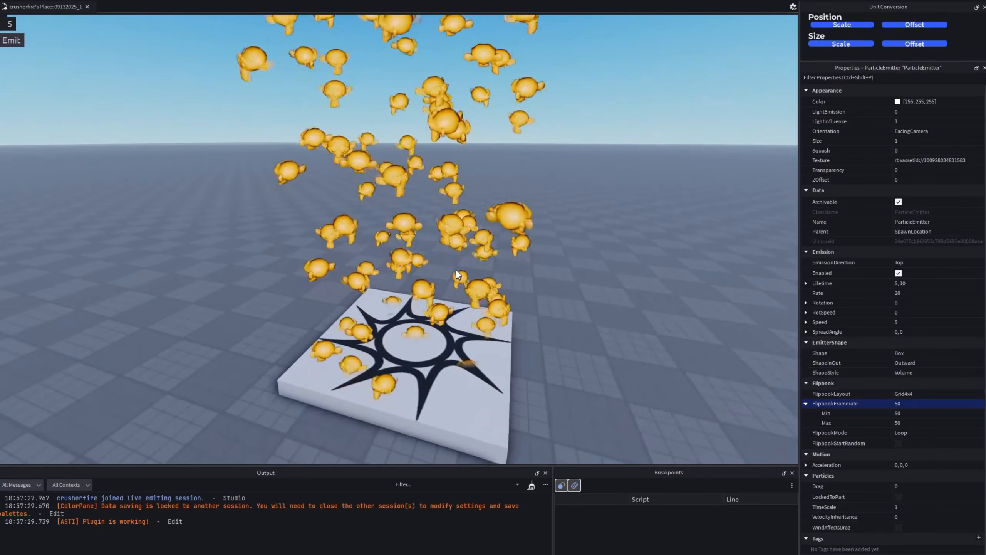
key("f")
scroll(456, 271, "down", 5)
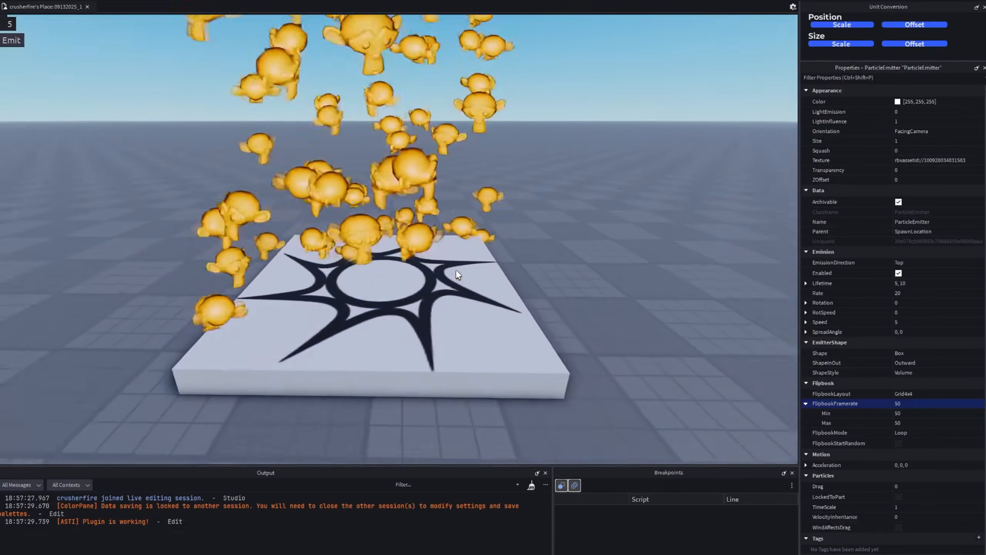
Try the OneShot and PingPong flipbook modes on the particle emitter.
left_click(901, 432)
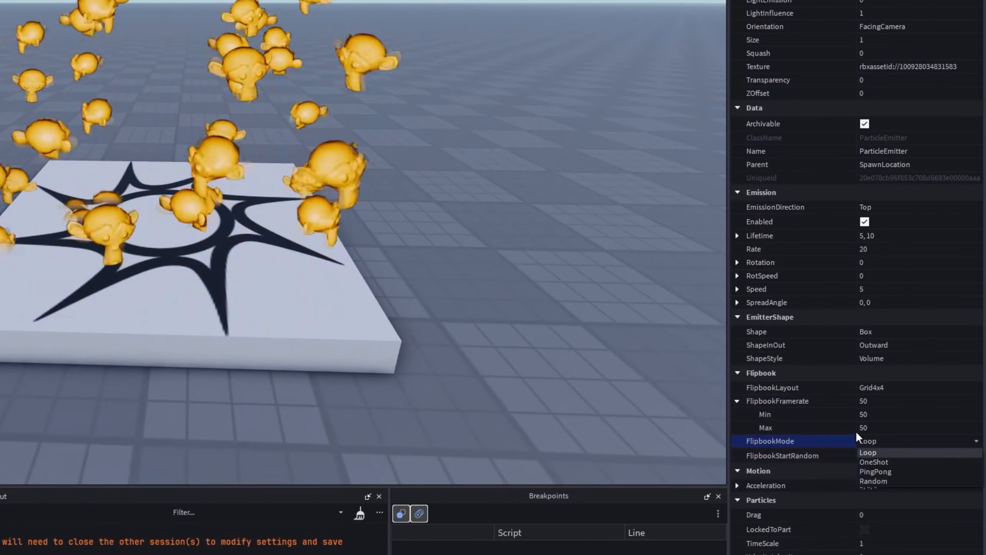
left_click(896, 462)
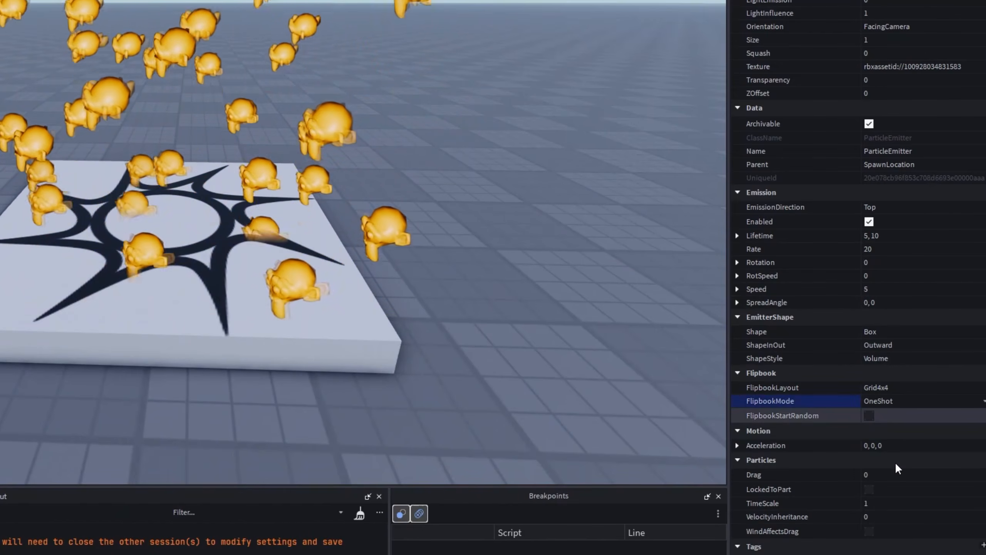
left_click(884, 399)
left_click(897, 431)
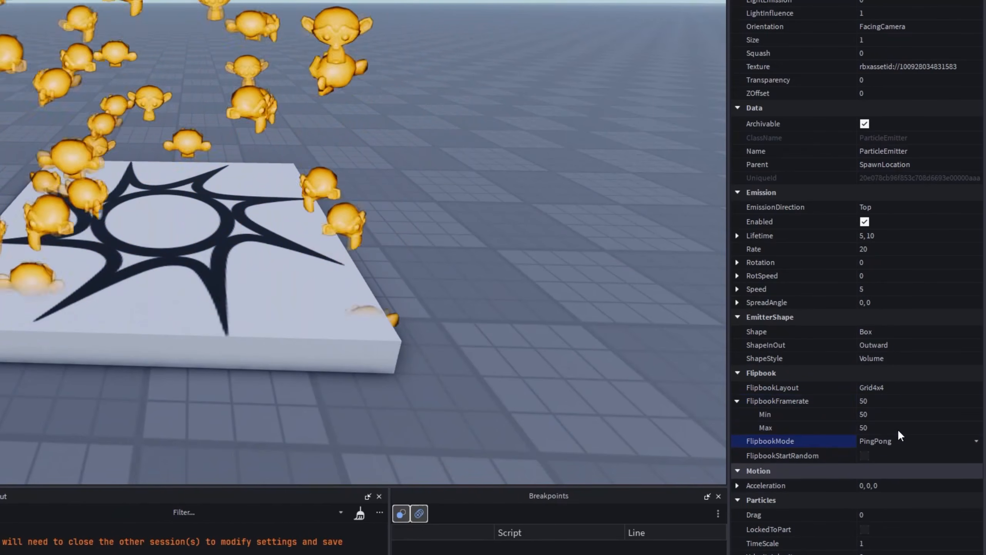
right_click_drag(408, 228, 438, 99)
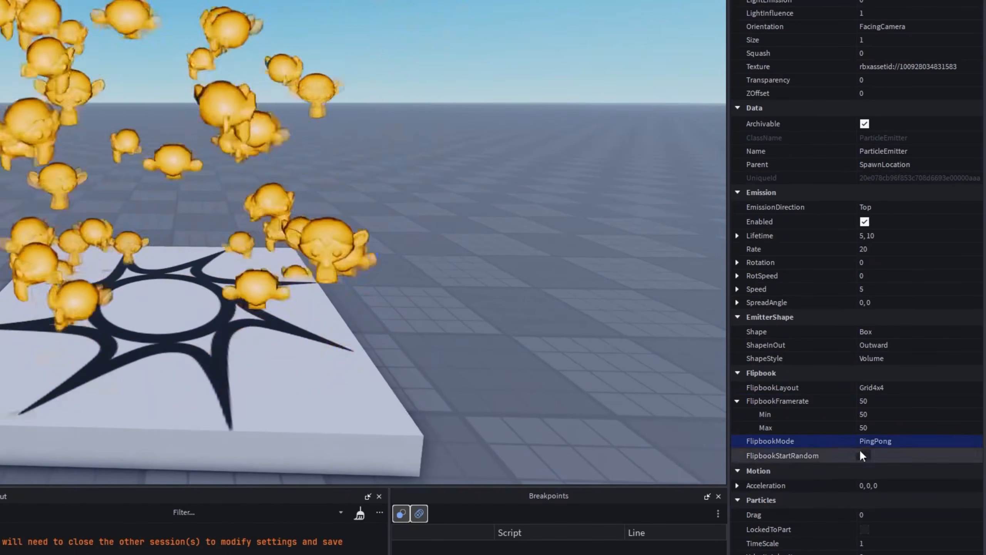
Try the Random flipbook mode on the emitter and set FlipbookMode back to Loop.
left_click(894, 481)
right_click_drag(431, 322, 125, 336)
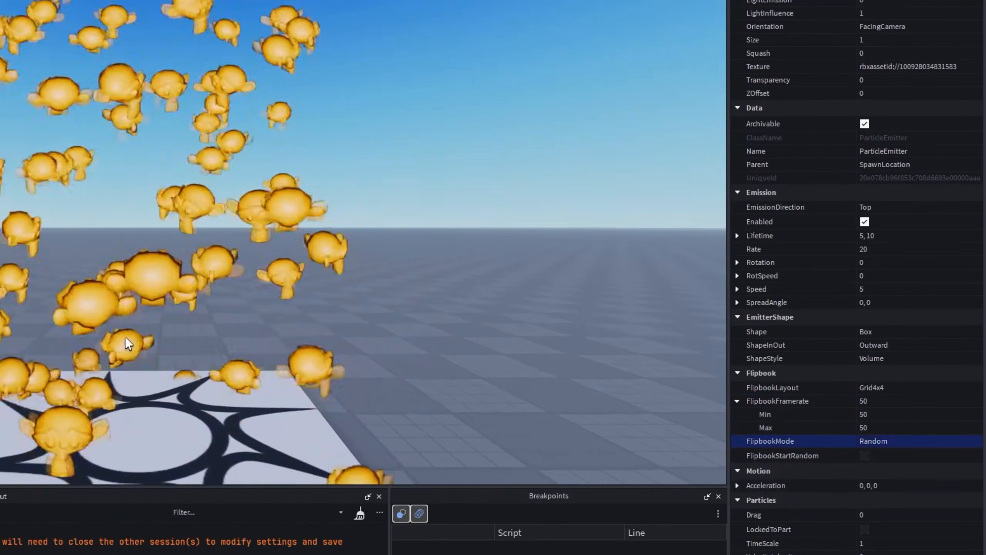
scroll(305, 311, "down", 4)
mouse_move(295, 293)
right_mouse_down()
mouse_move(305, 310)
mouse_move(307, 288)
right_mouse_up()
scroll(305, 310, "up", 4)
left_click(887, 442)
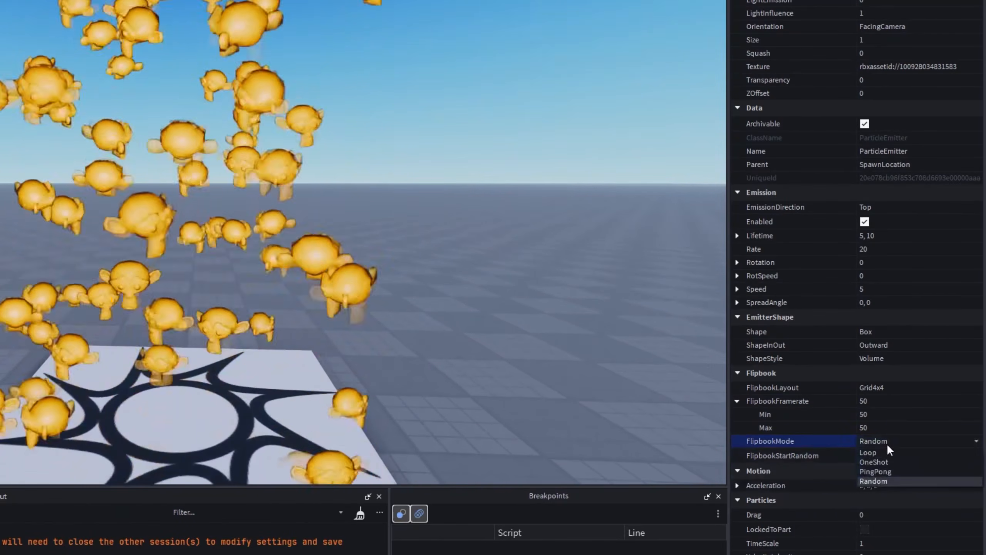
left_click(874, 453)
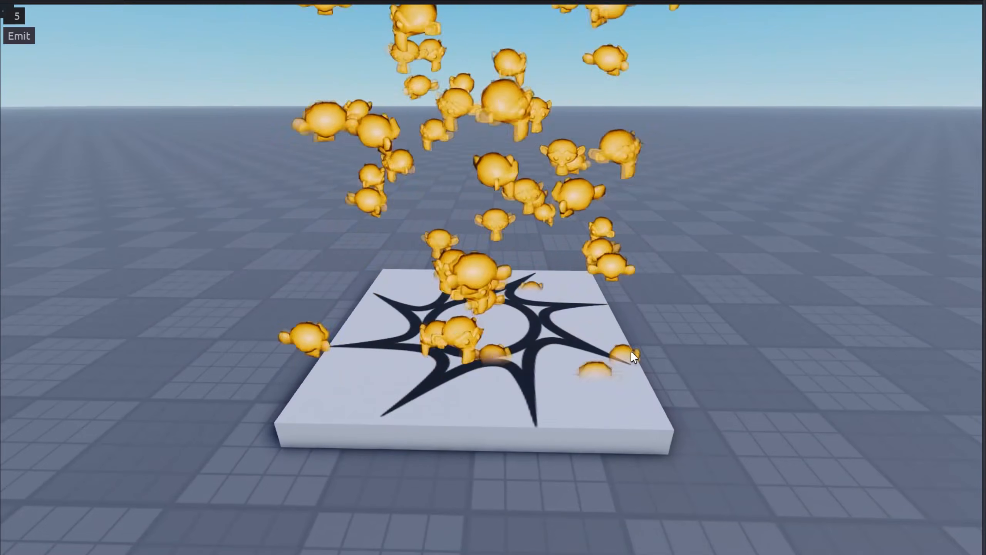
Lower the particle emitter's Rate to 1.
right_click_drag(631, 350, 586, 326)
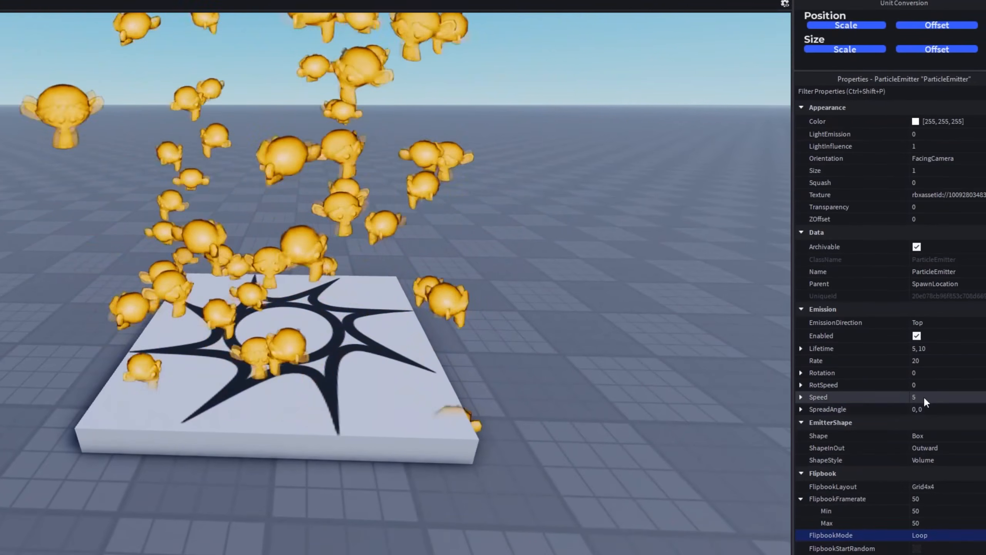
left_click(922, 360)
type("1")
key("Return")
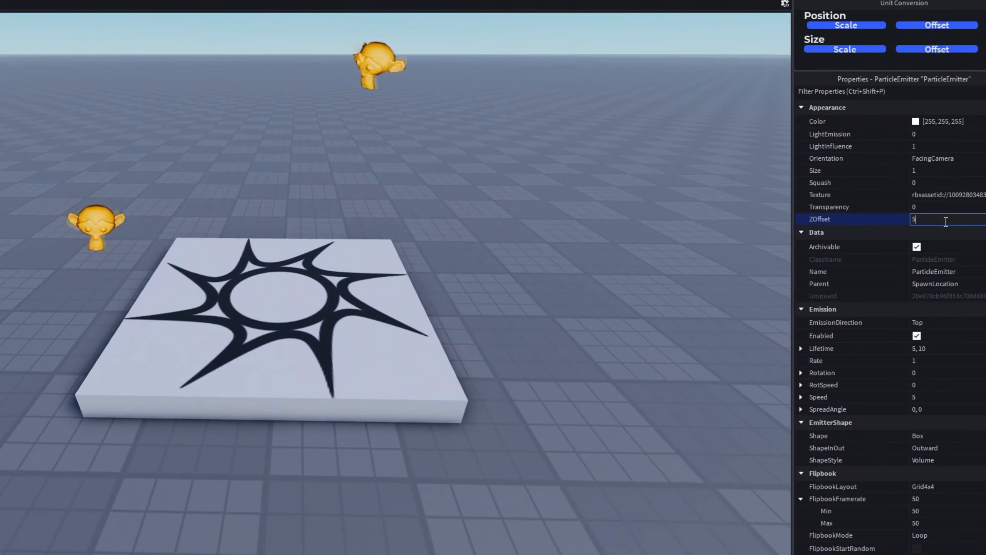
Try ZOffset values of 5 and 1 on the emitter and inspect the particles around the spawn pad.
key("Return")
right_click_drag(437, 258, 437, 253)
scroll(367, 348, "up", 5)
scroll(366, 348, "down", 4)
right_click_drag(366, 348, 357, 291)
scroll(366, 347, "down", 3)
left_click(946, 221)
type("1")
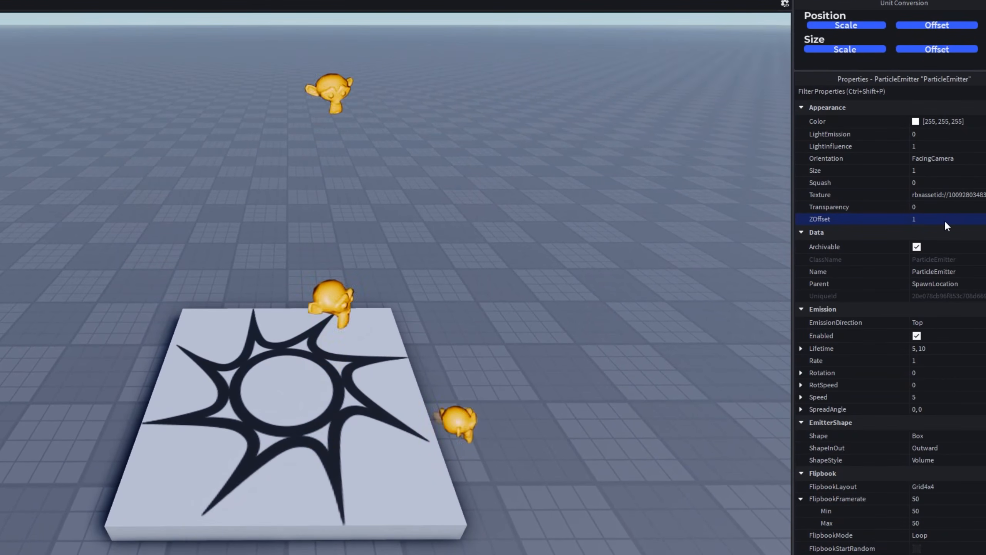
Set the particle emitter's ZOffset to 2.
left_click(945, 221)
type("2")
key("Return")
right_click_drag(699, 356, 676, 353)
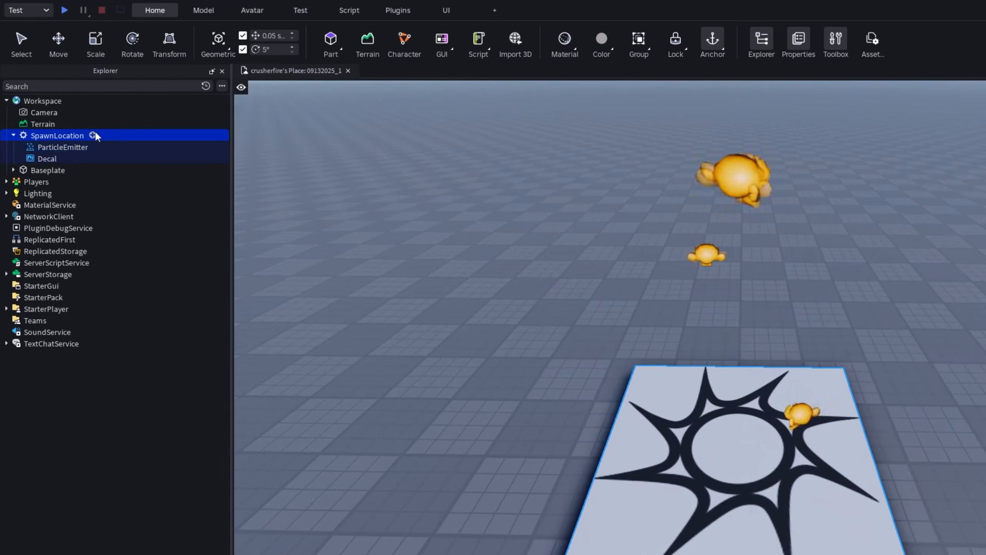
Add an Attachment to SpawnLocation and move the ParticleEmitter into it.
left_click(94, 135)
type("att")
left_click(40, 164)
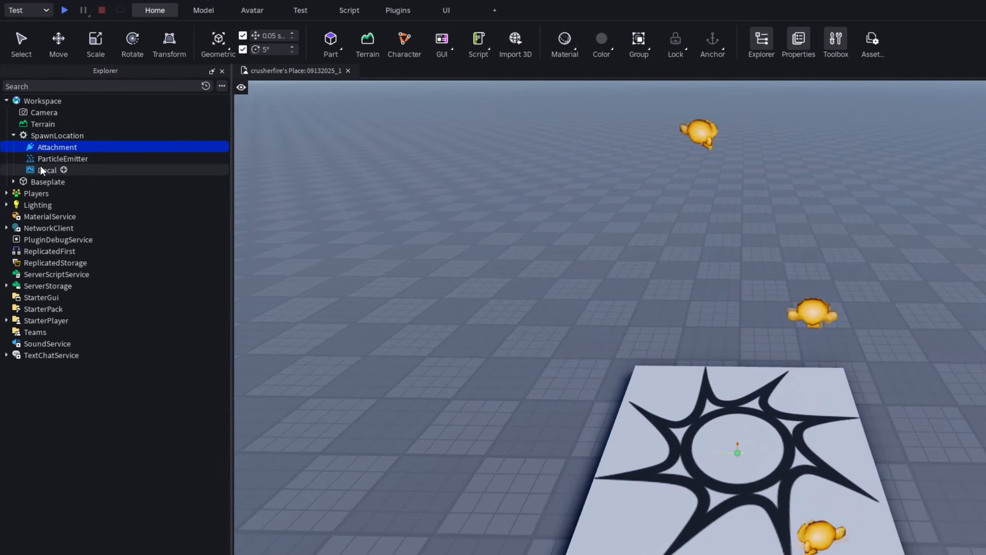
left_click_drag(43, 158, 57, 145)
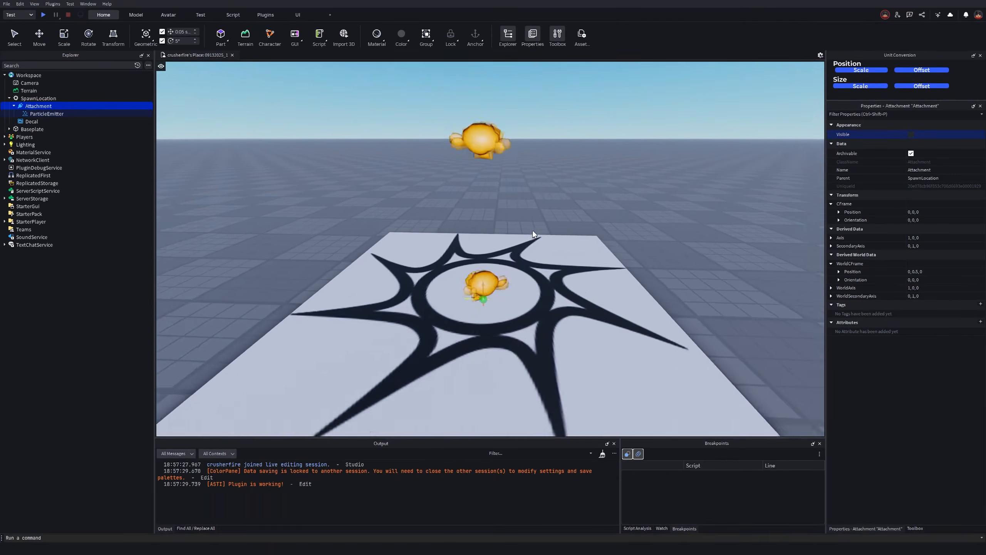
Set the particle emitter's Lifetime to 1 and inspect the animated monkey head on the spawn pad.
scroll(532, 231, "down", 2)
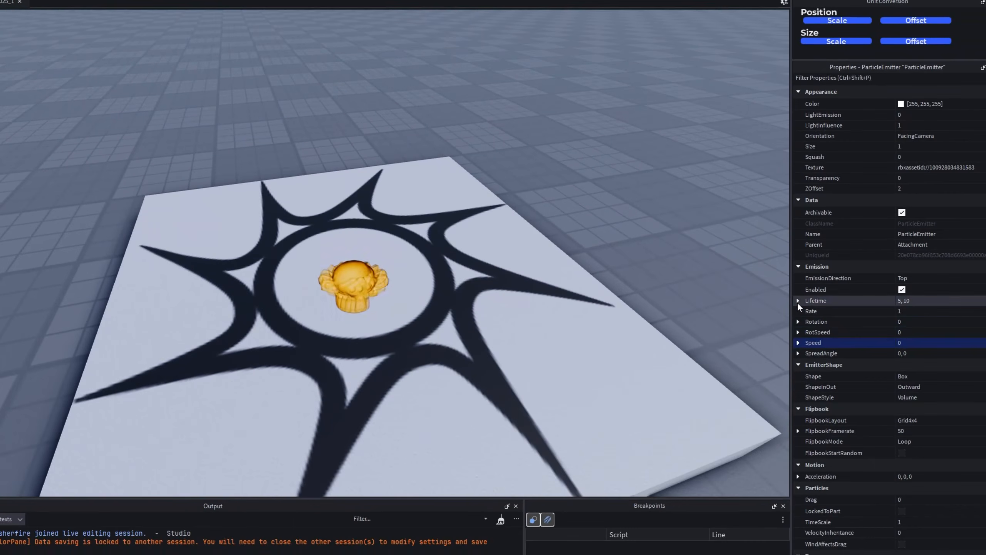
left_click(798, 301)
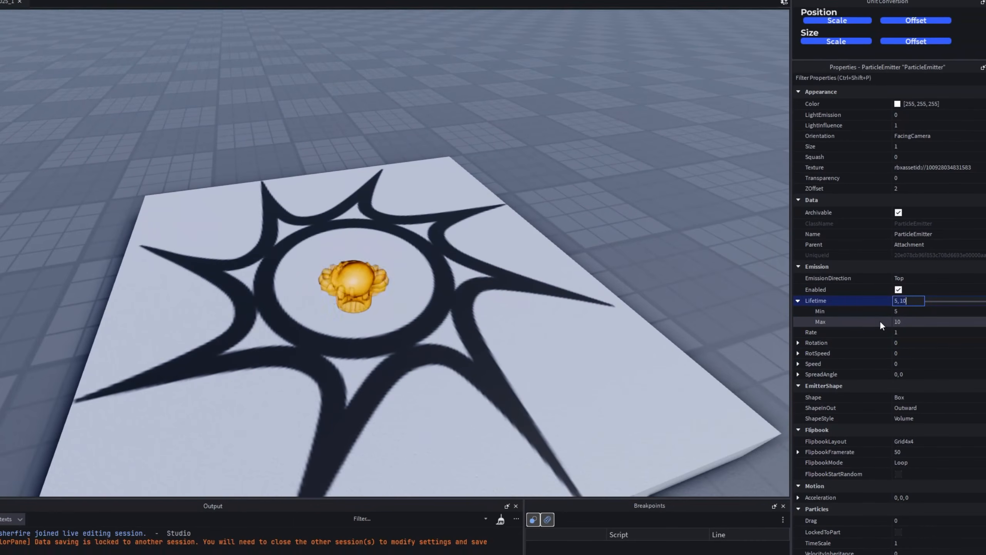
left_click(909, 302)
type("1")
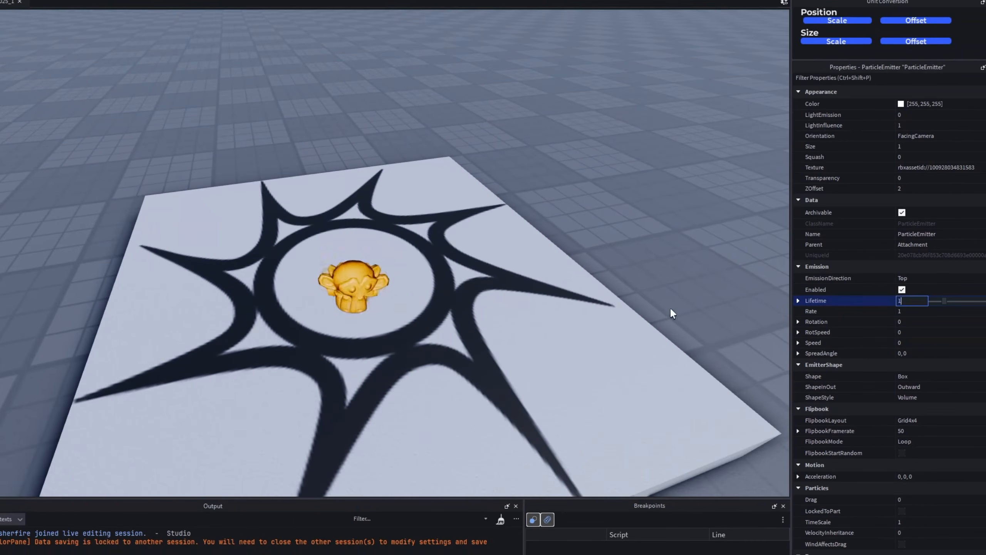
right_click_drag(436, 338, 436, 338)
key("w")
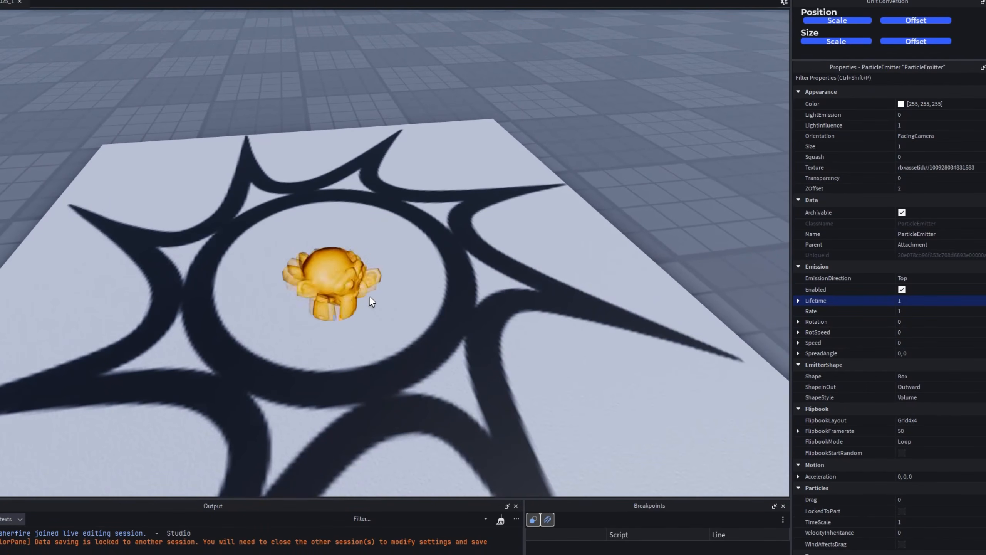
scroll(406, 331, "down", 5)
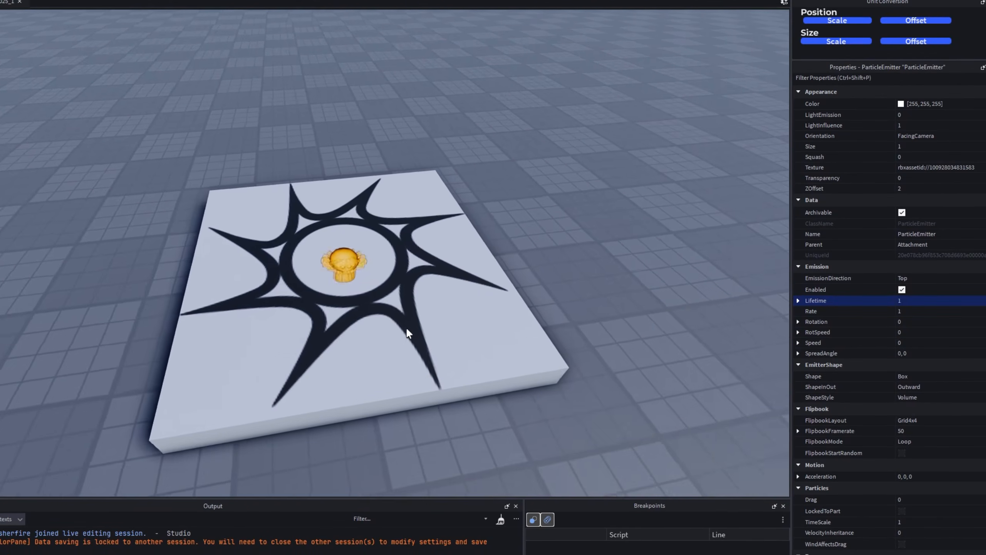
scroll(405, 331, "up", 7)
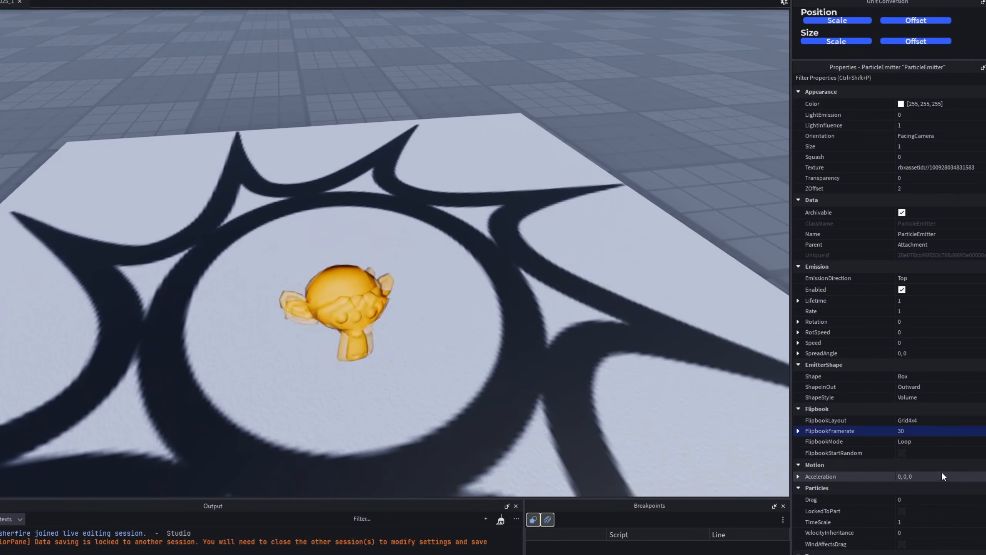
Compare FlipbookFramerate values of 25 and 30 on the emitter and settle on 16.
scroll(522, 375, "down", 3)
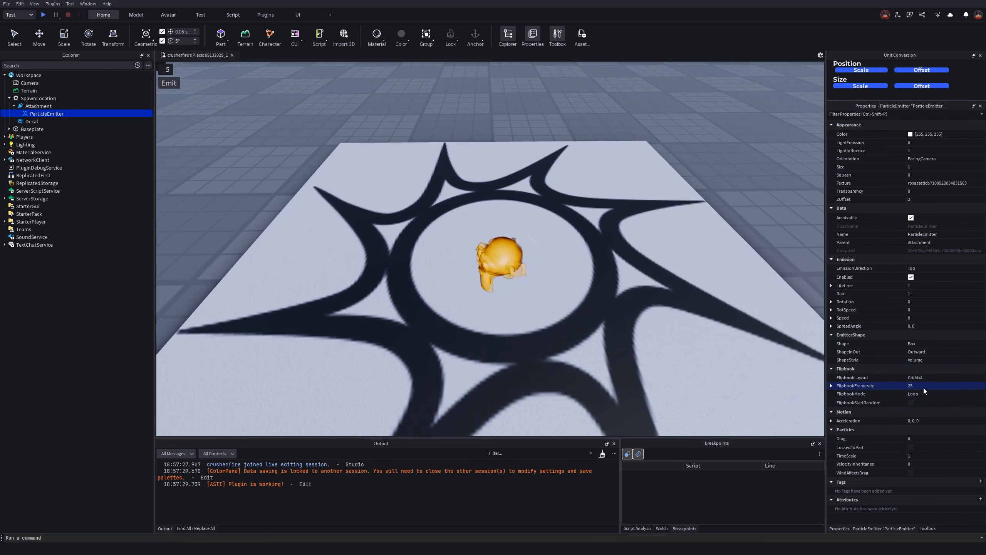
right_click_drag(562, 251, 543, 242)
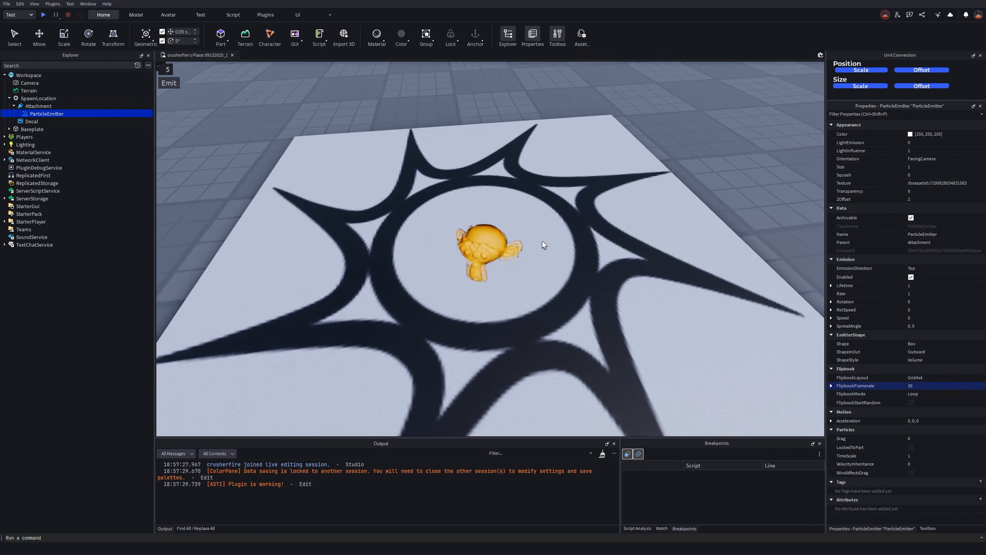
scroll(483, 257, "up", 4)
right_click_drag(508, 302, 507, 302)
right_click_drag(516, 359, 516, 359)
scroll(516, 359, "up", 2)
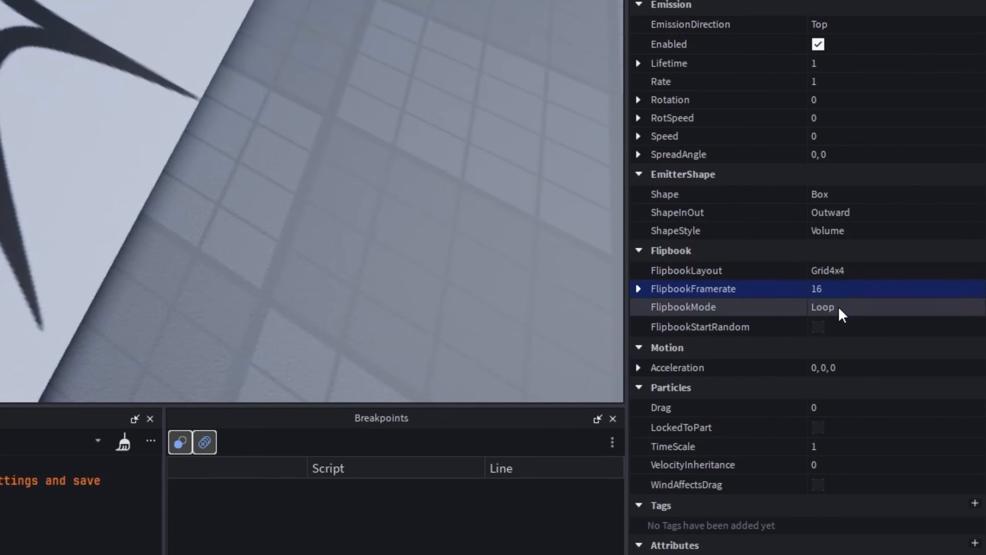
scroll(215, 149, "up", 3)
scroll(215, 149, "down", 1)
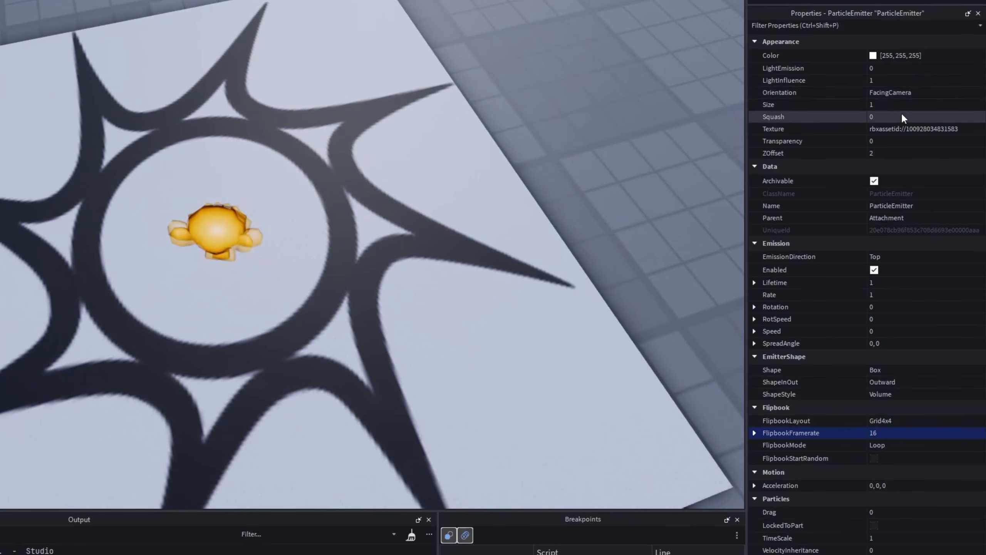
Try the FacingCameraWorldUp orientation on the particle emitter.
left_click(896, 92)
left_click(906, 113)
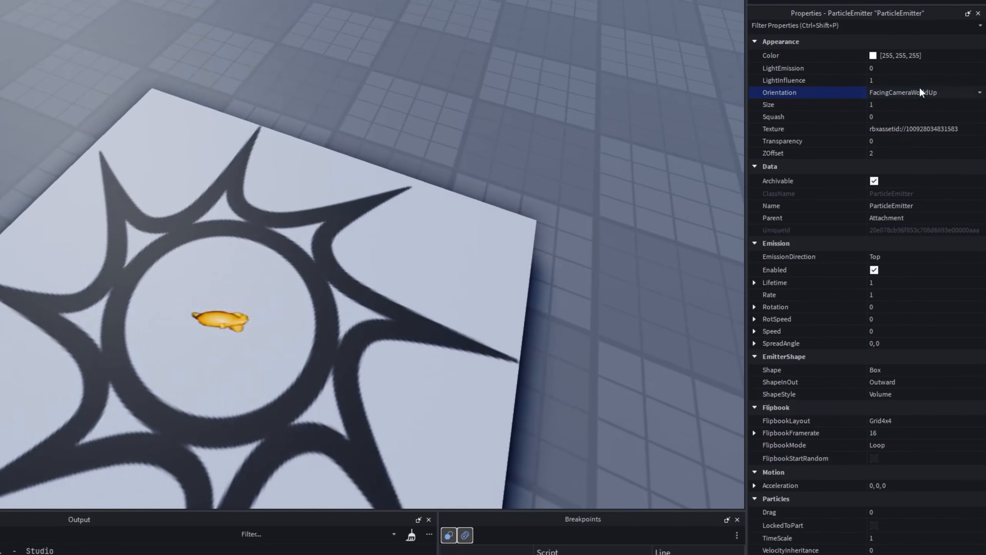
left_click(921, 92)
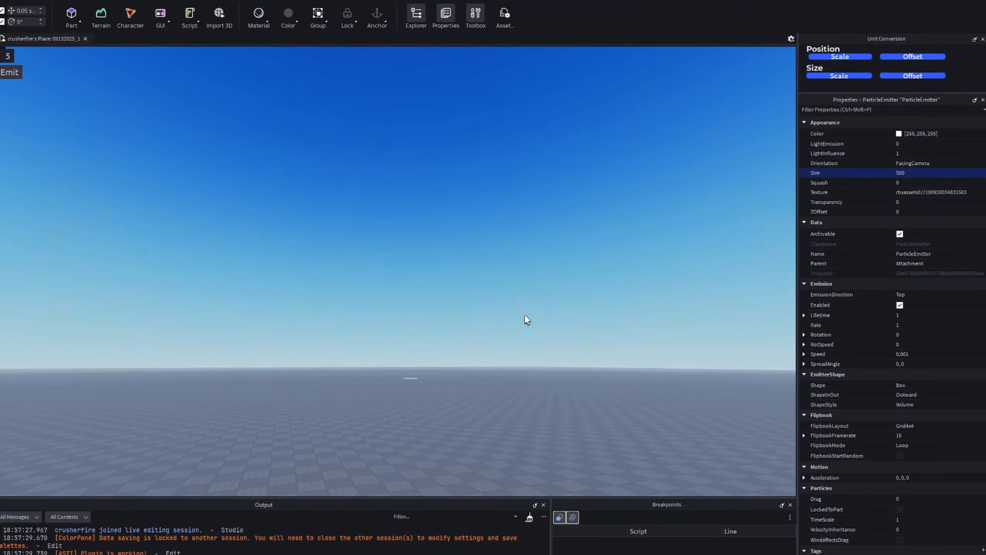
Try ZOffset values of 100 and 500 on the enlarged particle, and reset ZOffset to 0.
right_click_drag(525, 315, 529, 298)
type("100")
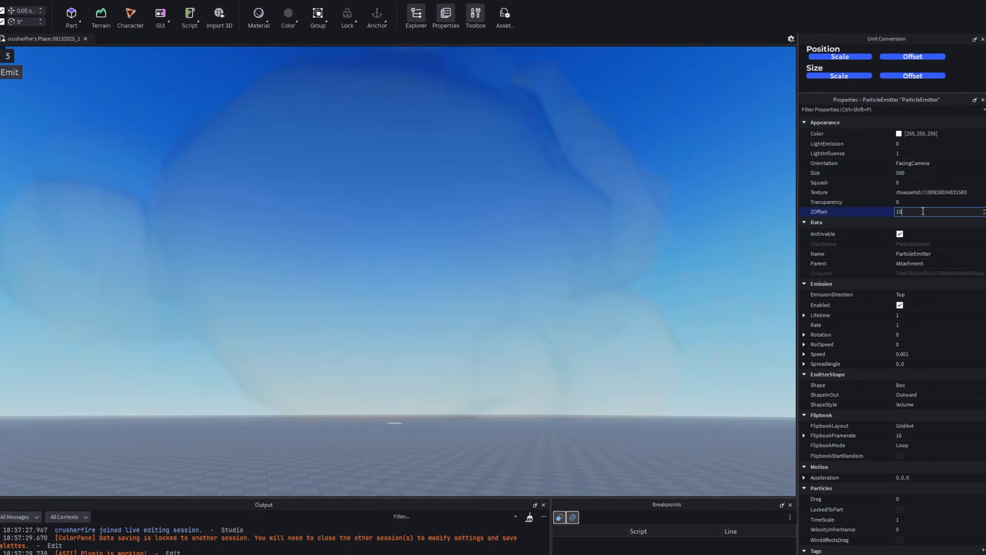
key("Return")
left_click(923, 212)
type("500")
key("Return")
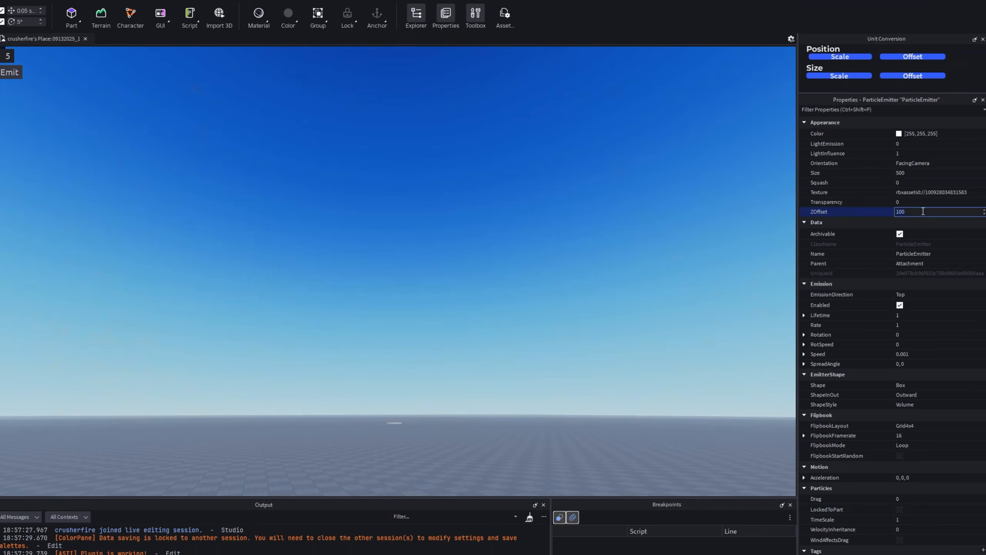
left_click(937, 211)
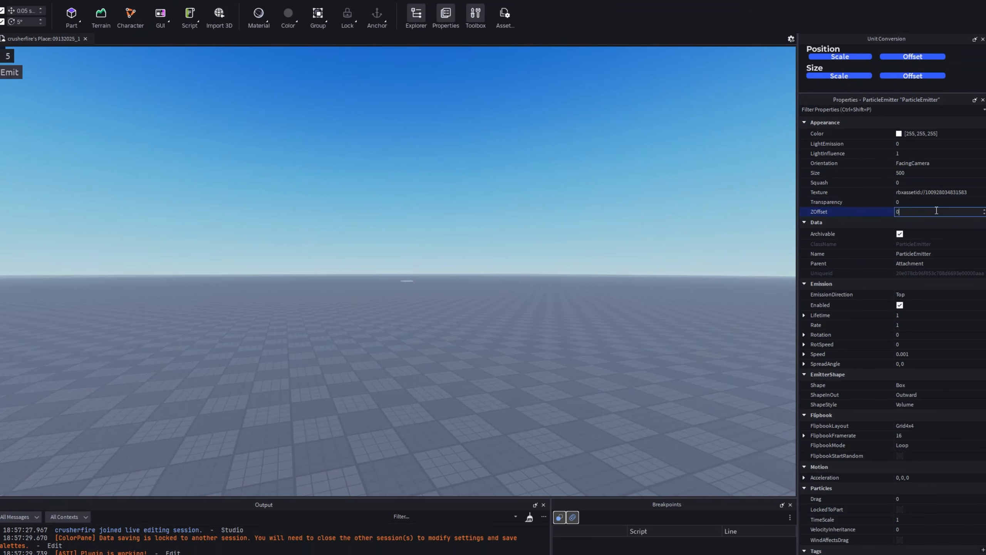
type("0")
key("Return")
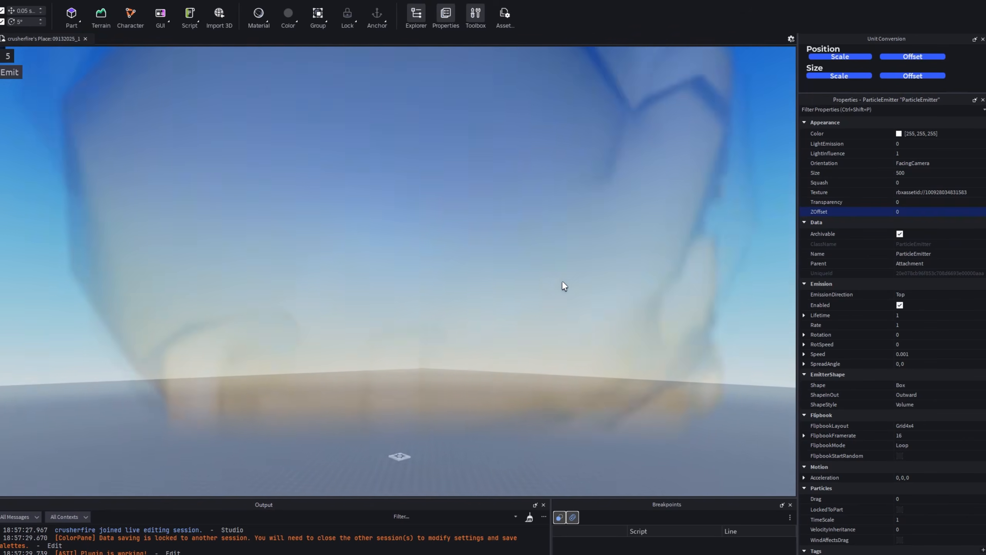
key("w")
right_click_drag(563, 280, 522, 253)
key("s")
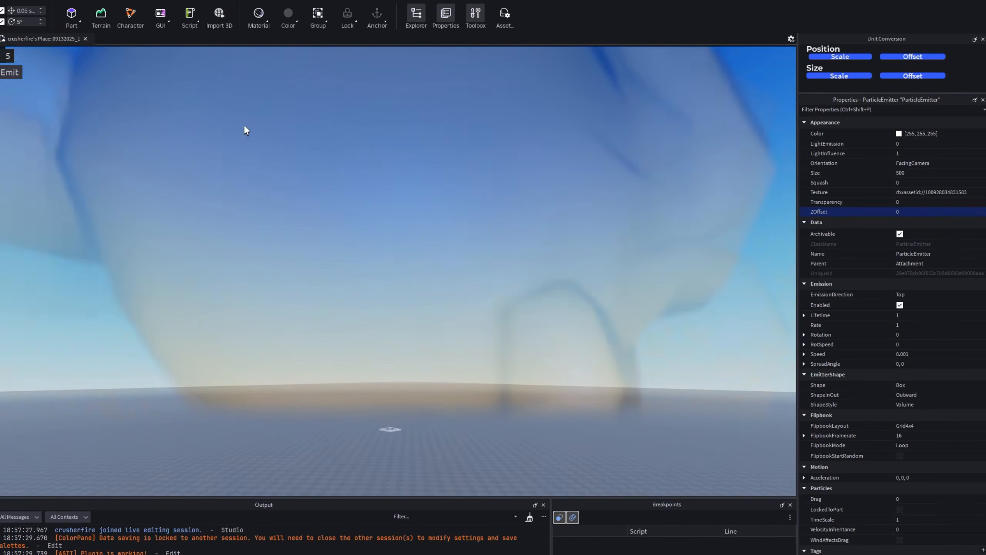
Set the Attachment's position to 0, 500, 0 and look up at the raised particle.
left_click(933, 202)
left_click(0, 107)
left_click(0, 114)
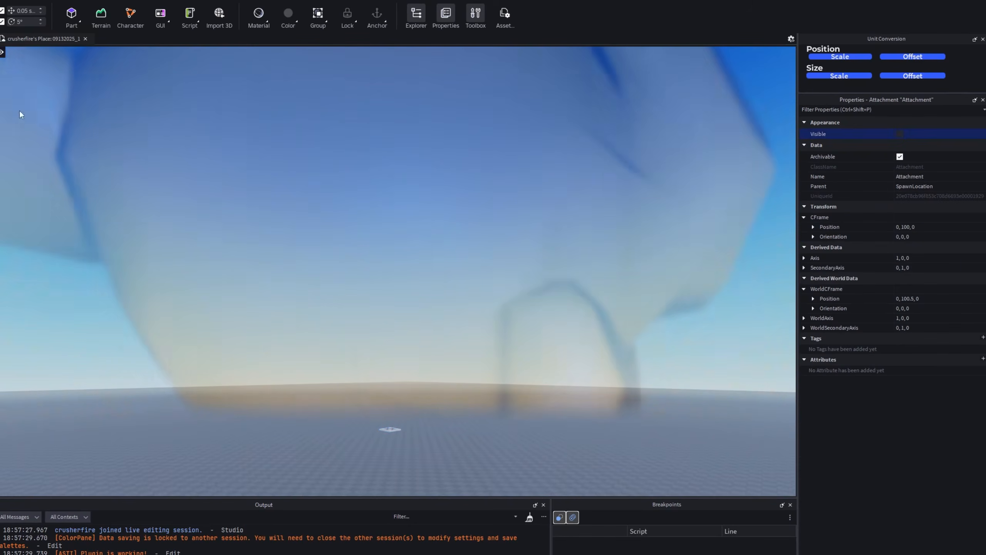
left_click(908, 229)
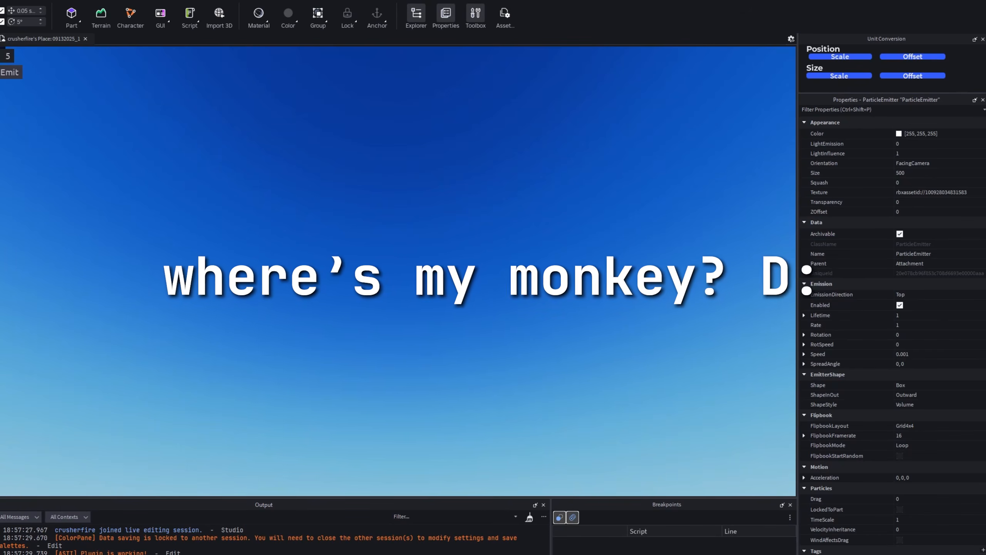
left_click(0, 113)
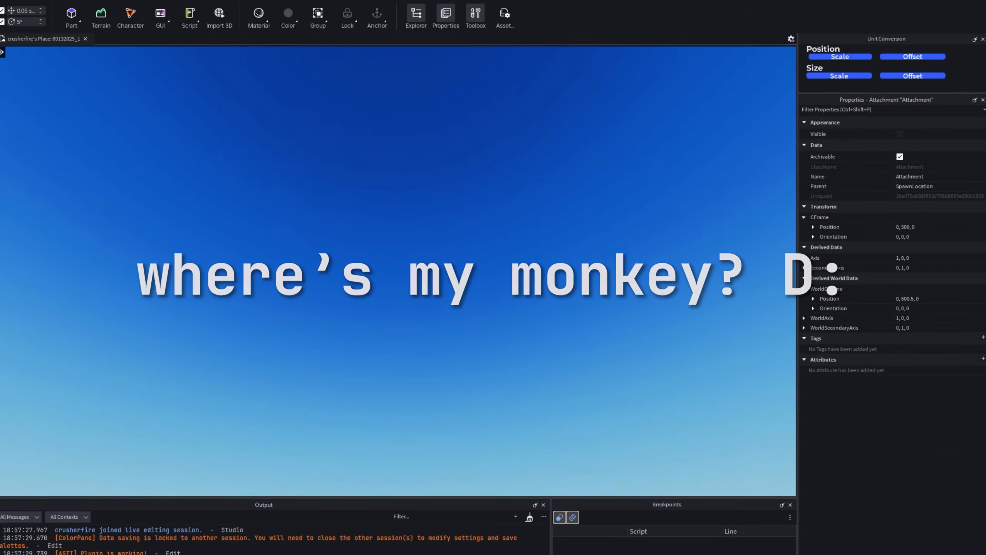
right_click_drag(470, 311, 468, 301)
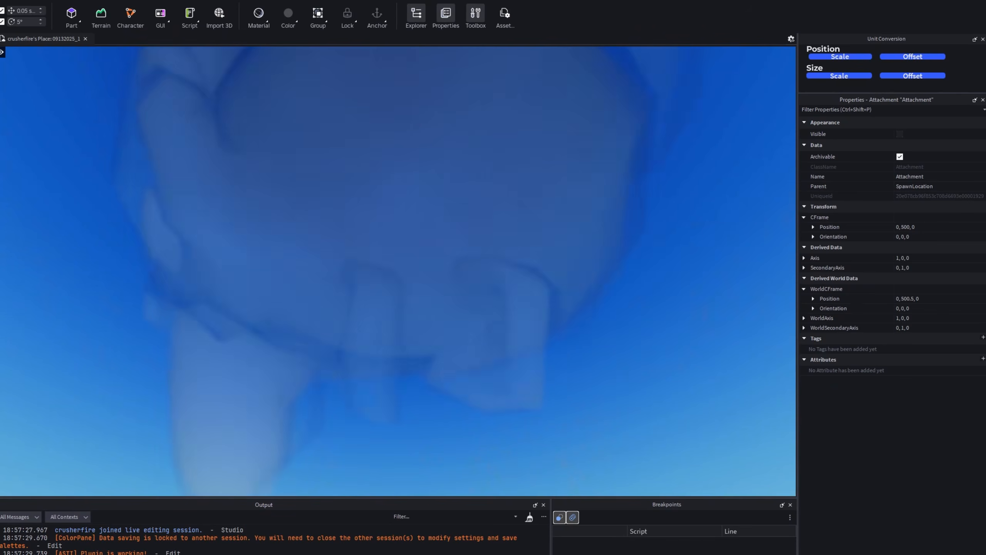
Try a Size of 250 on the particle emitter, reduce it to 100, and inspect the particle in the sky.
left_click(0, 124)
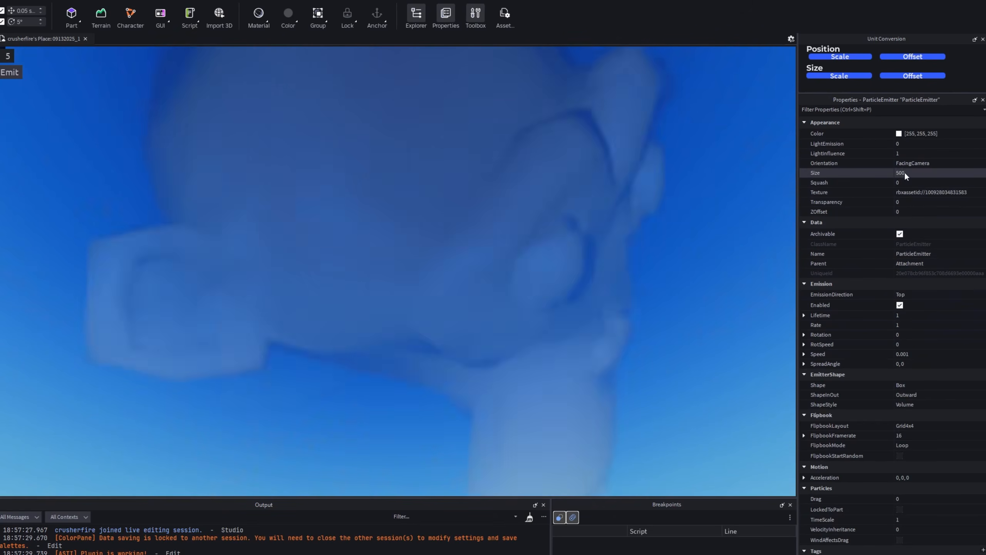
left_click(905, 172)
type("250")
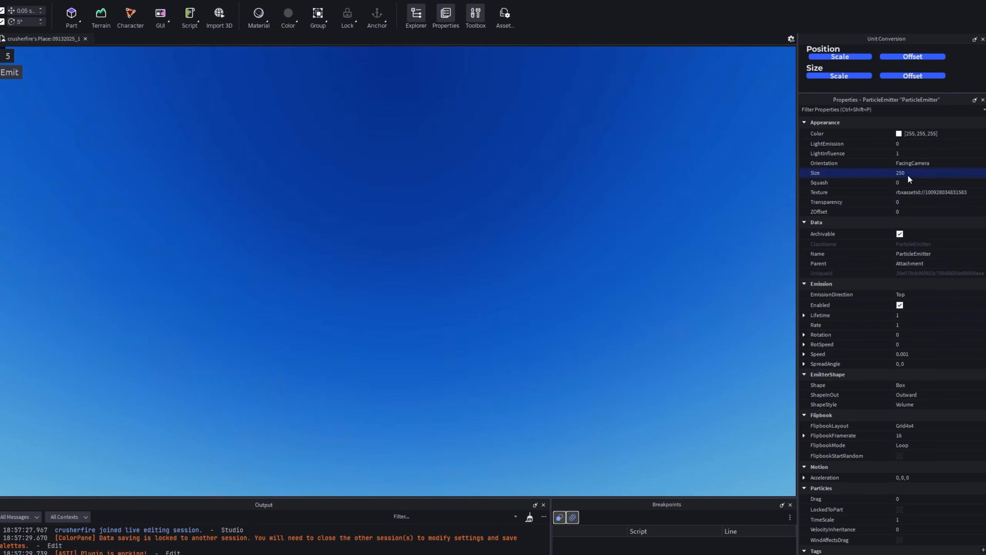
key("Return")
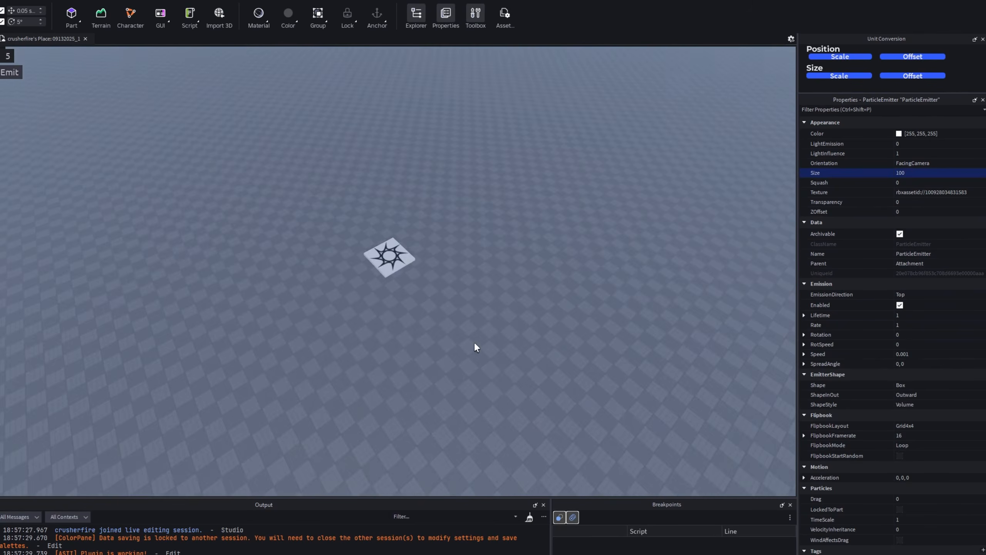
right_click_drag(475, 344, 407, 357)
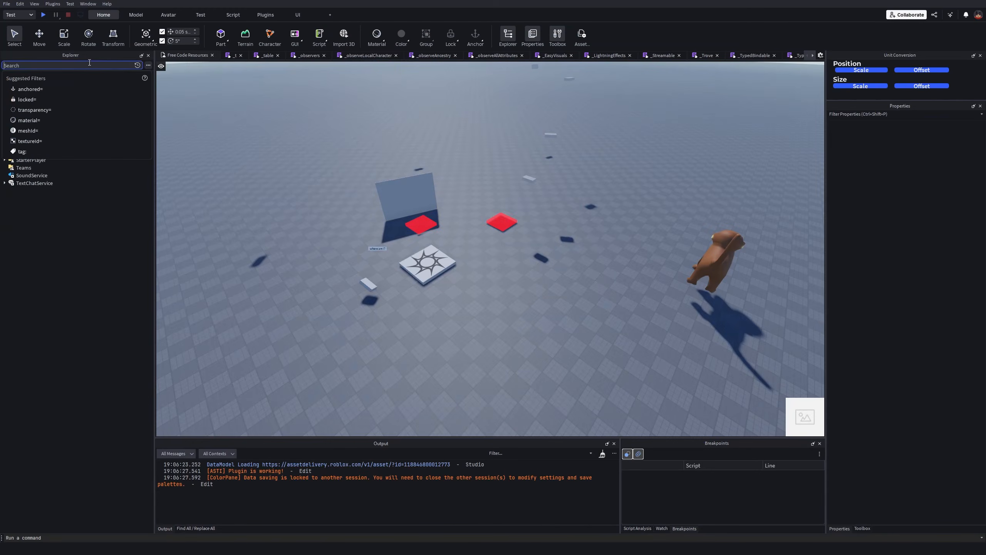
Find the _GuiImageClass module by searching the Explorer for guiimage, and open the LocalScript under FlipbookGui.
type("guiimage")
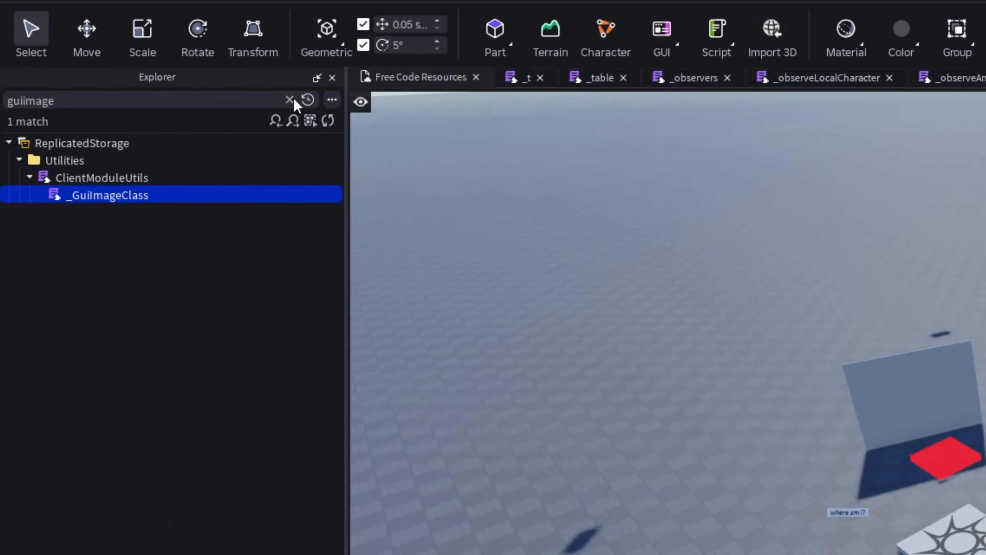
left_click(289, 100)
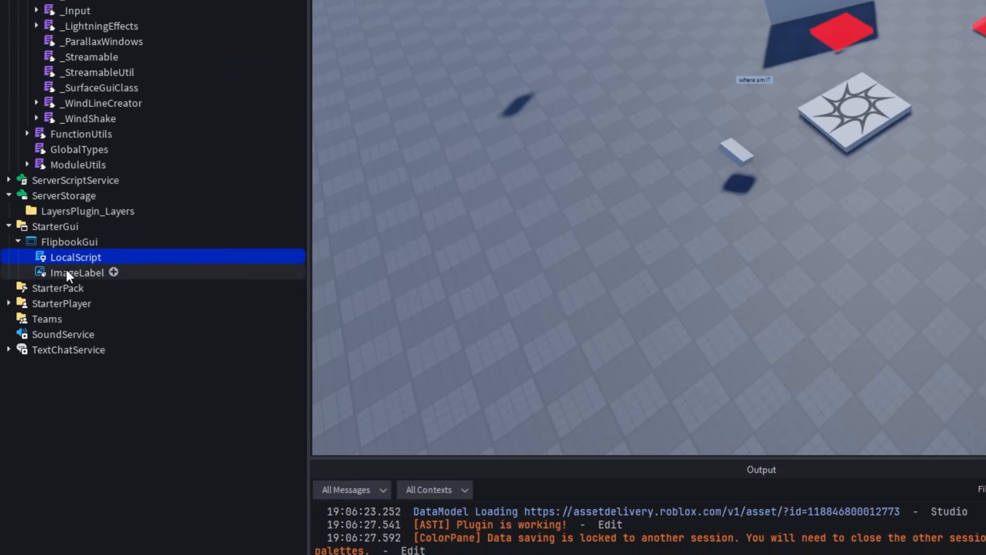
left_click(66, 271)
double_click(68, 253)
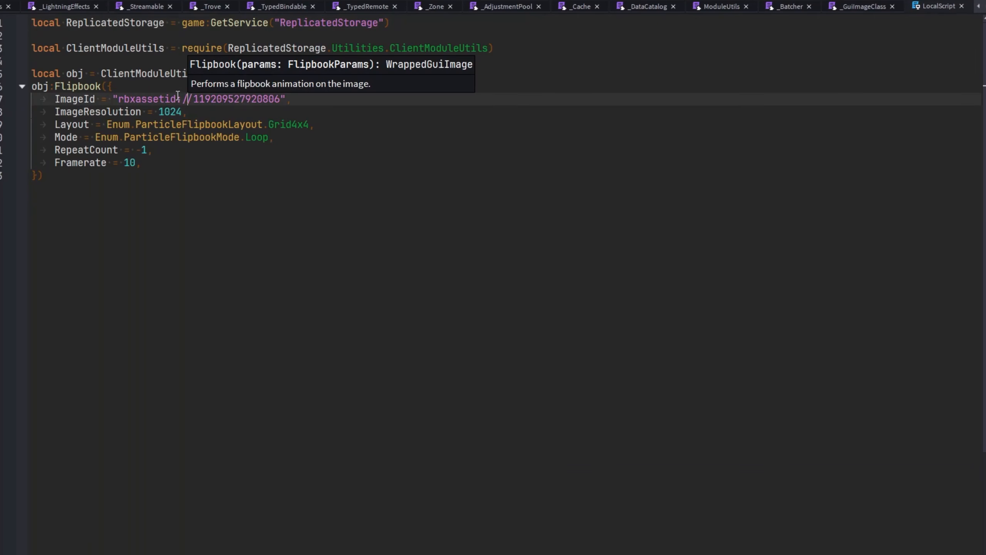
left_click_drag(122, 100, 278, 104)
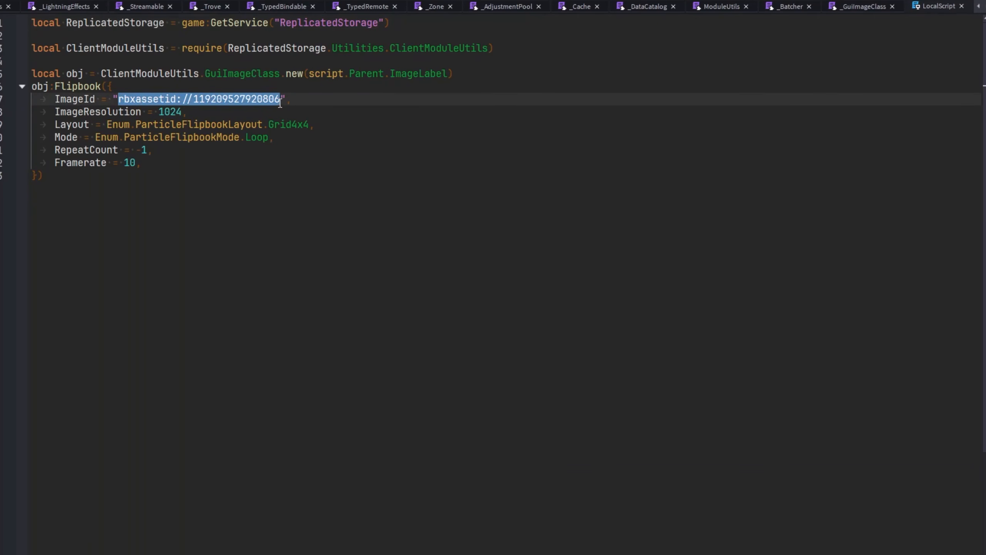
left_click(55, 111)
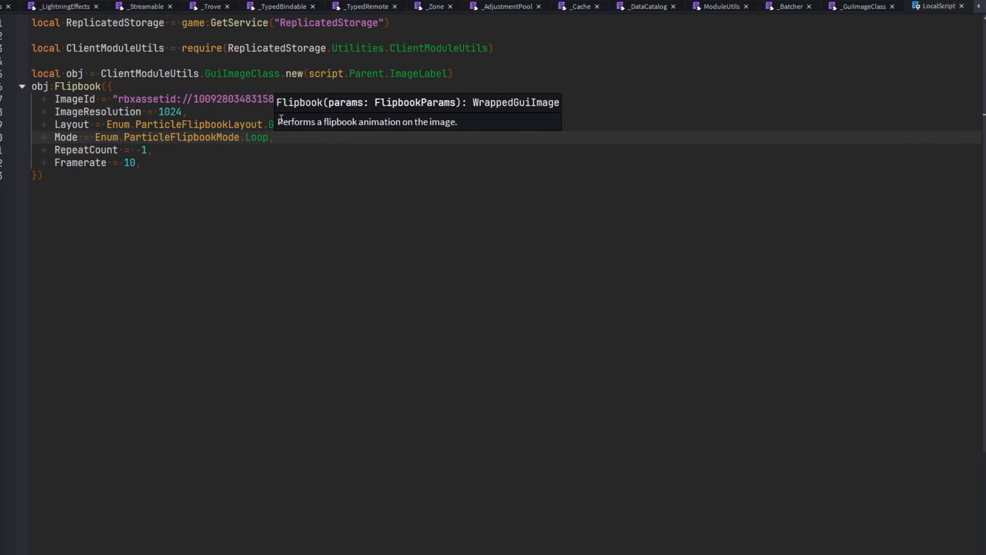
left_click_drag(263, 125, 46, 139)
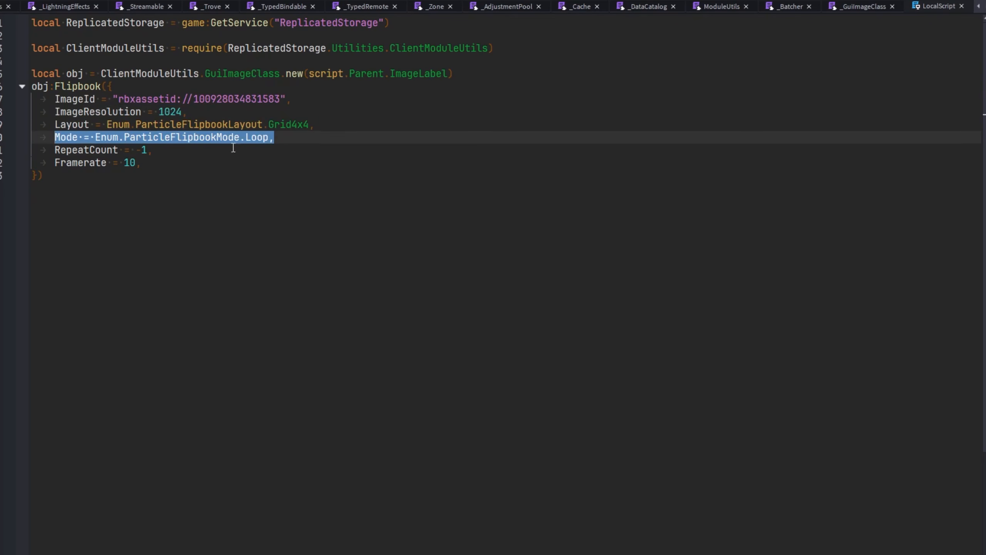
left_click(244, 142)
Set the Flipbook call's Framerate to 16 and review the finished code block.
left_click(130, 161)
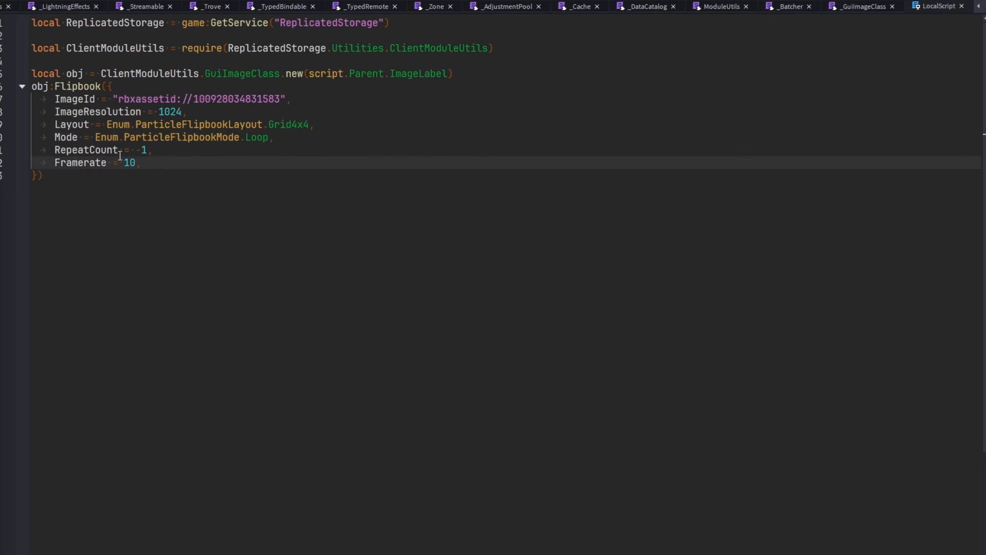
left_click(164, 179)
left_click(83, 150)
left_click_drag(90, 163, 32, 74)
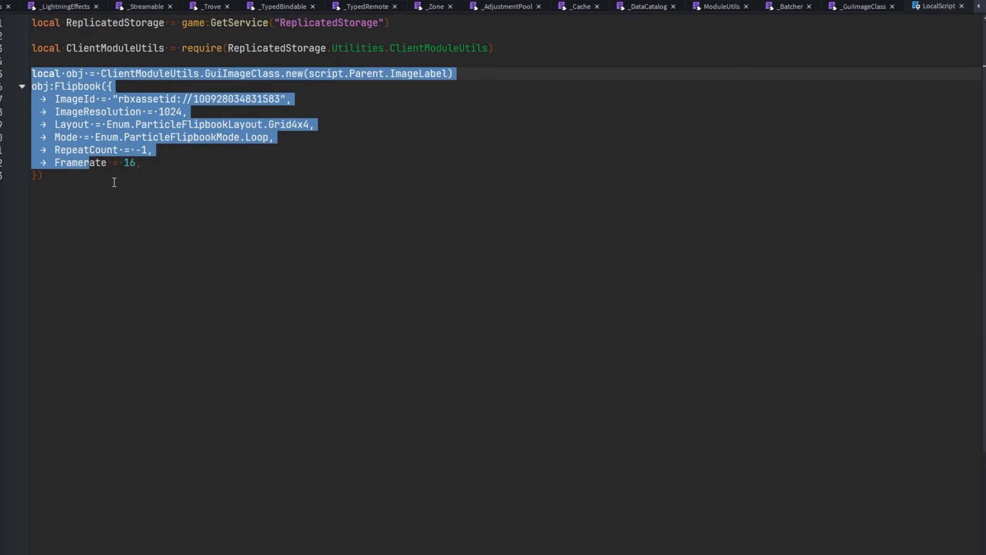
left_click(114, 181)
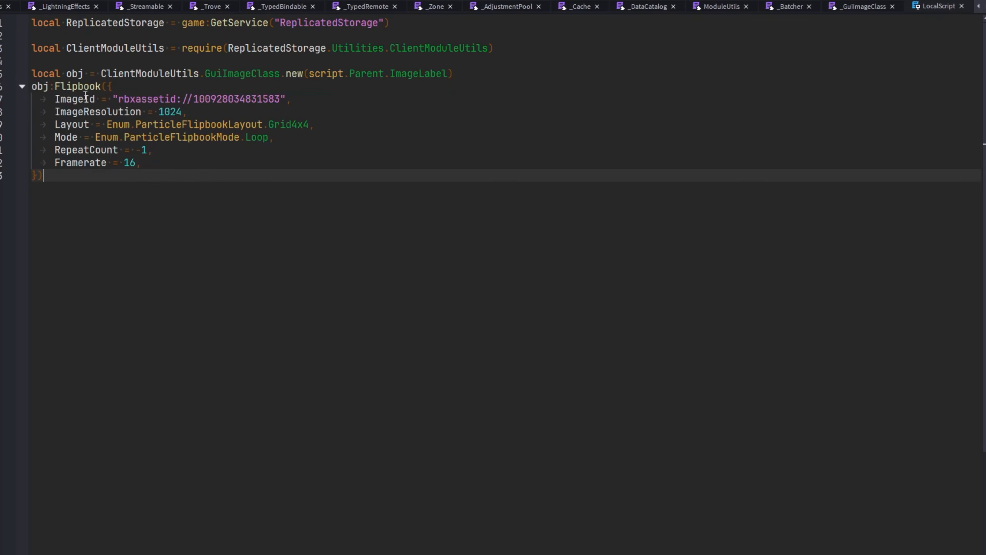
Run a playtest and select PlayerGui under the local player in the Explorer.
left_click(52, 5)
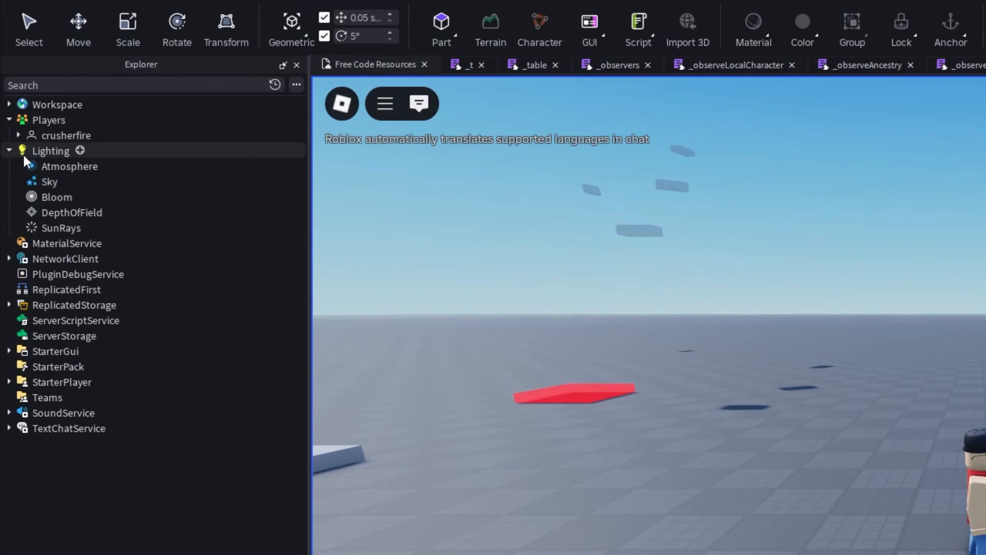
left_click(10, 149)
left_click(18, 135)
left_click(73, 182)
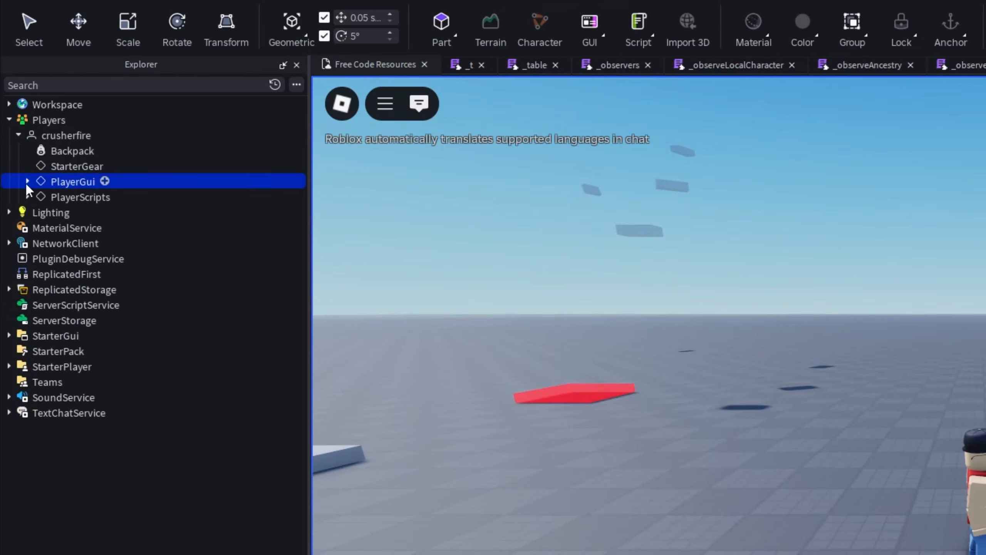